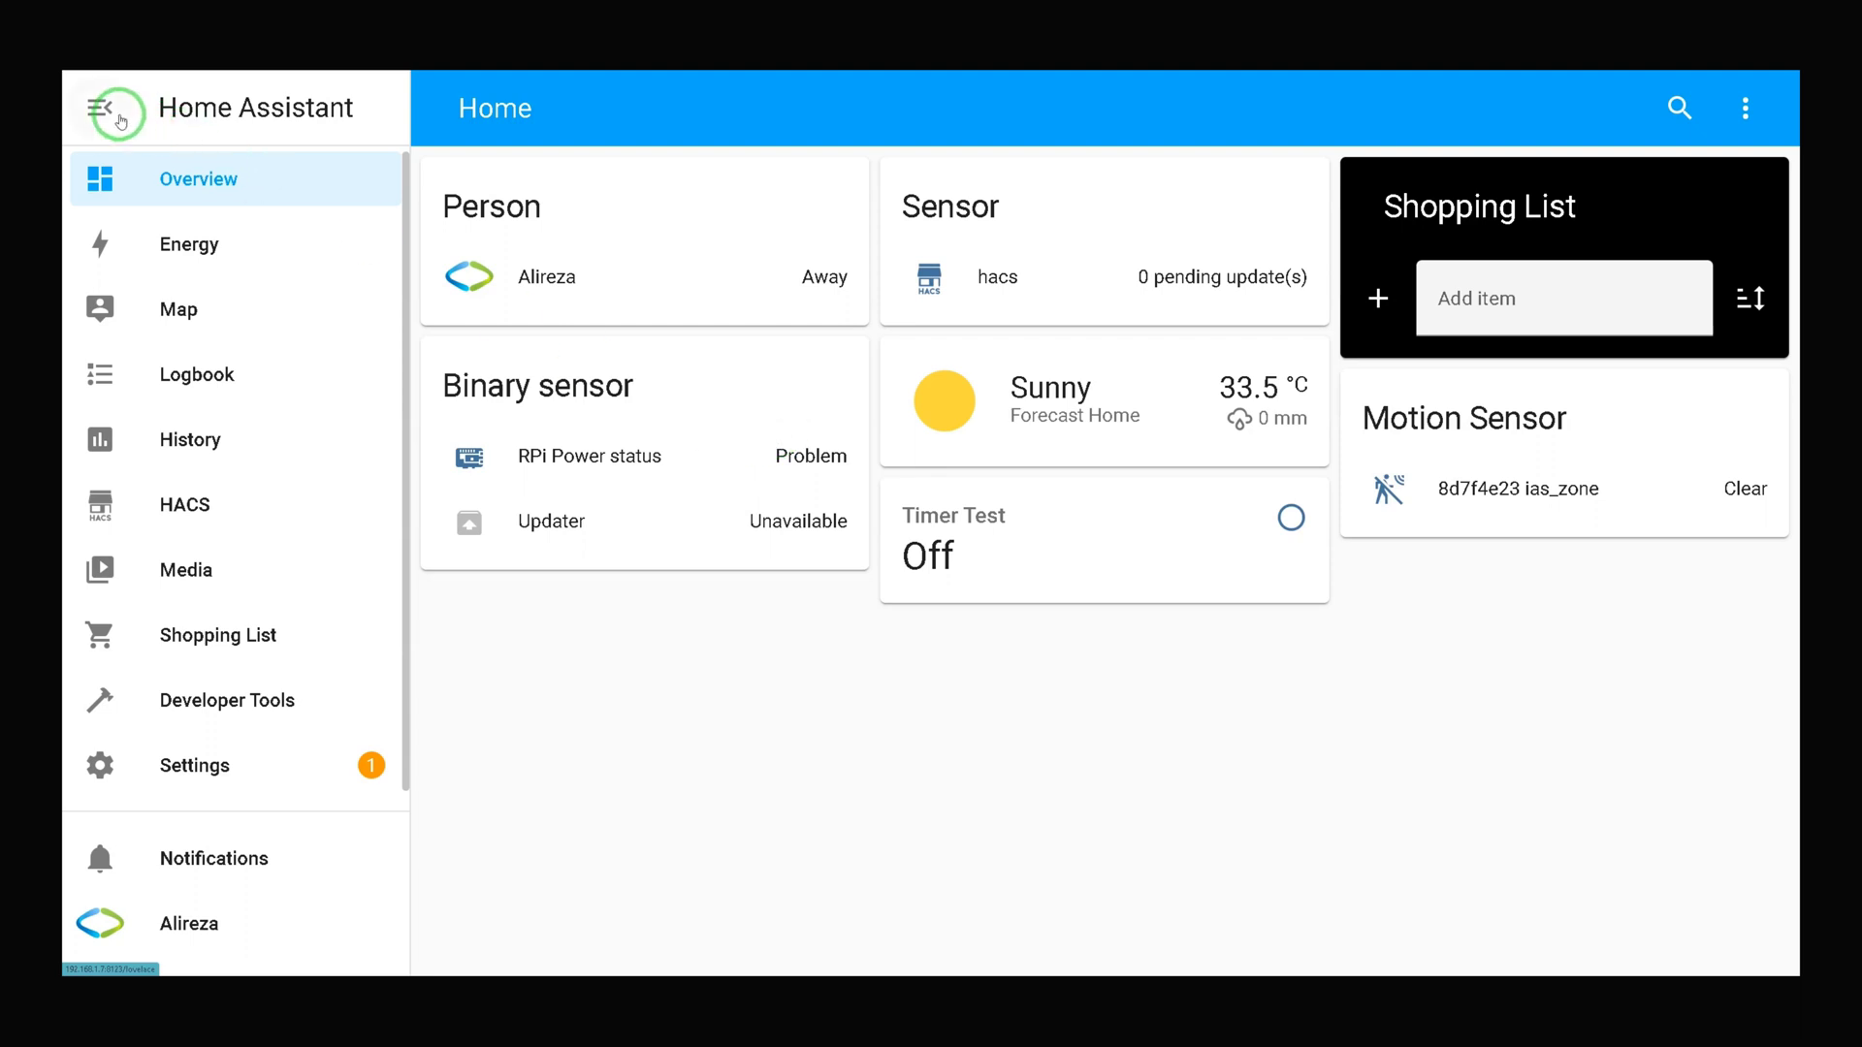
Open the Logbook and set its date range from August 1, 2022 to September 6, 2022.
click(97, 113)
click(96, 114)
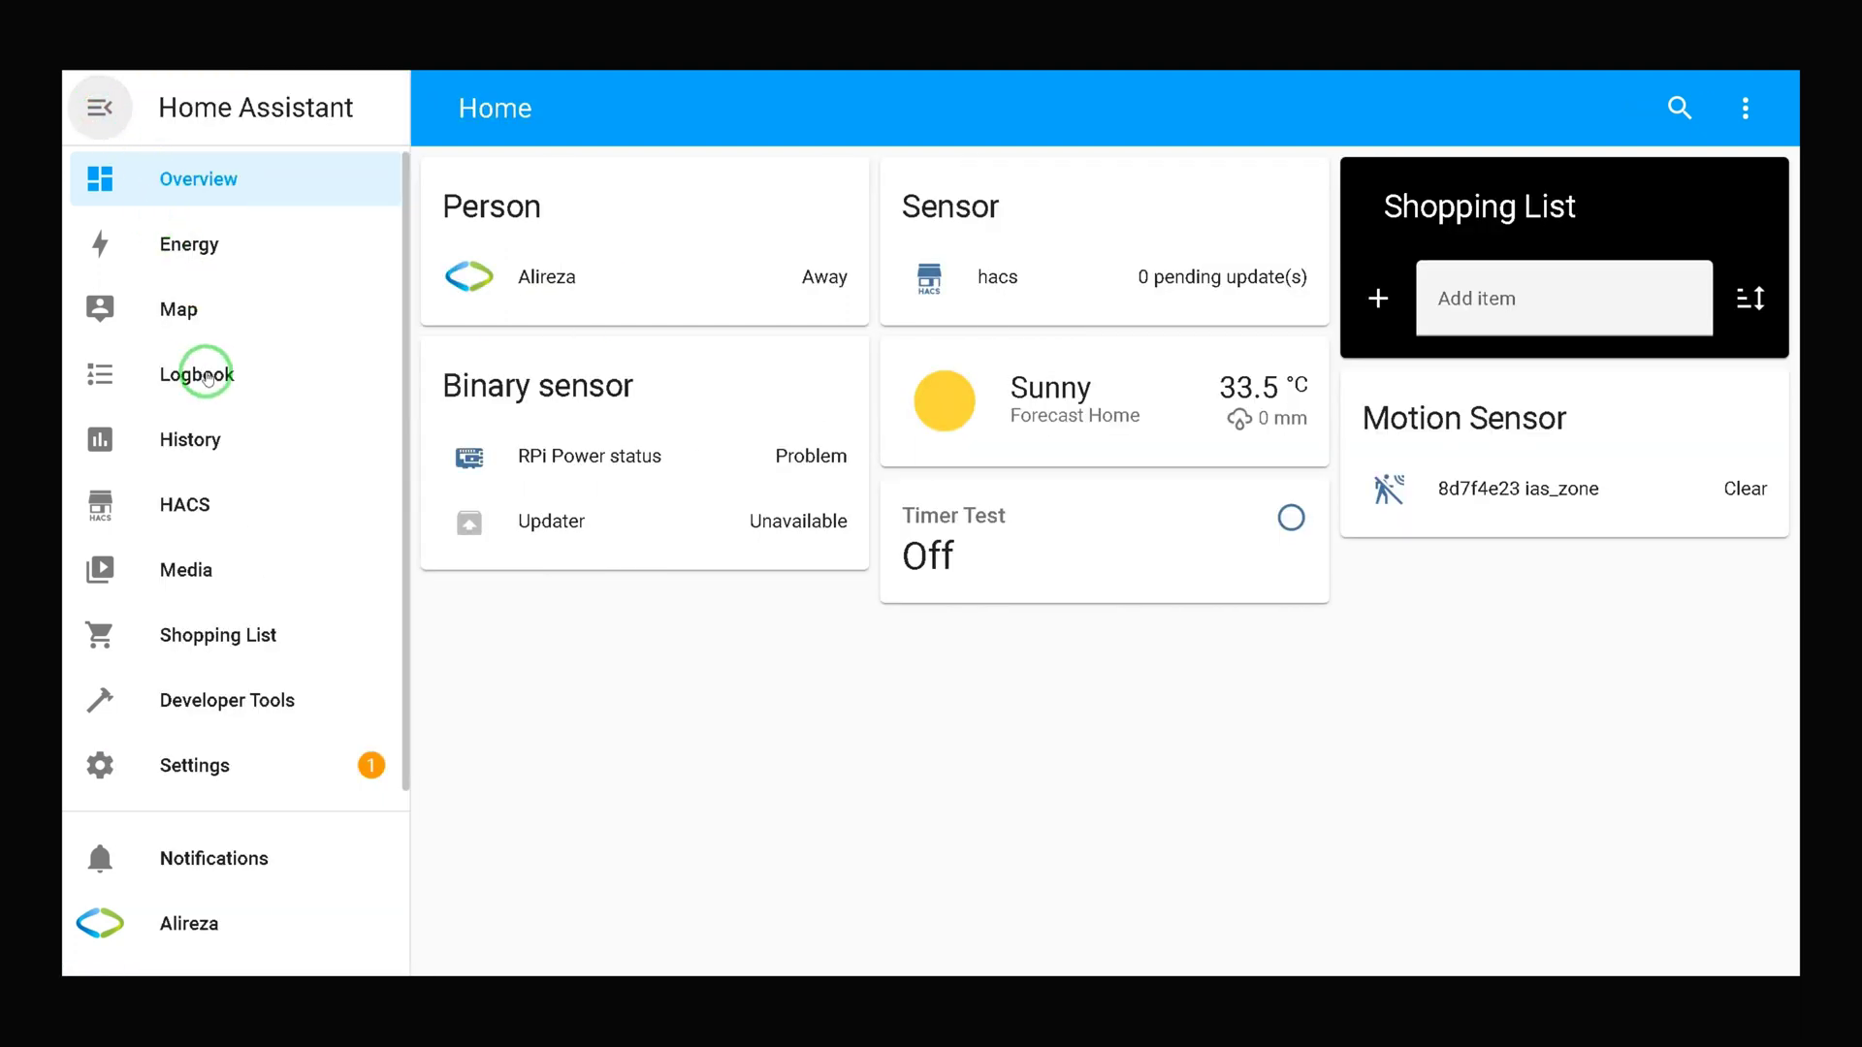
click(206, 378)
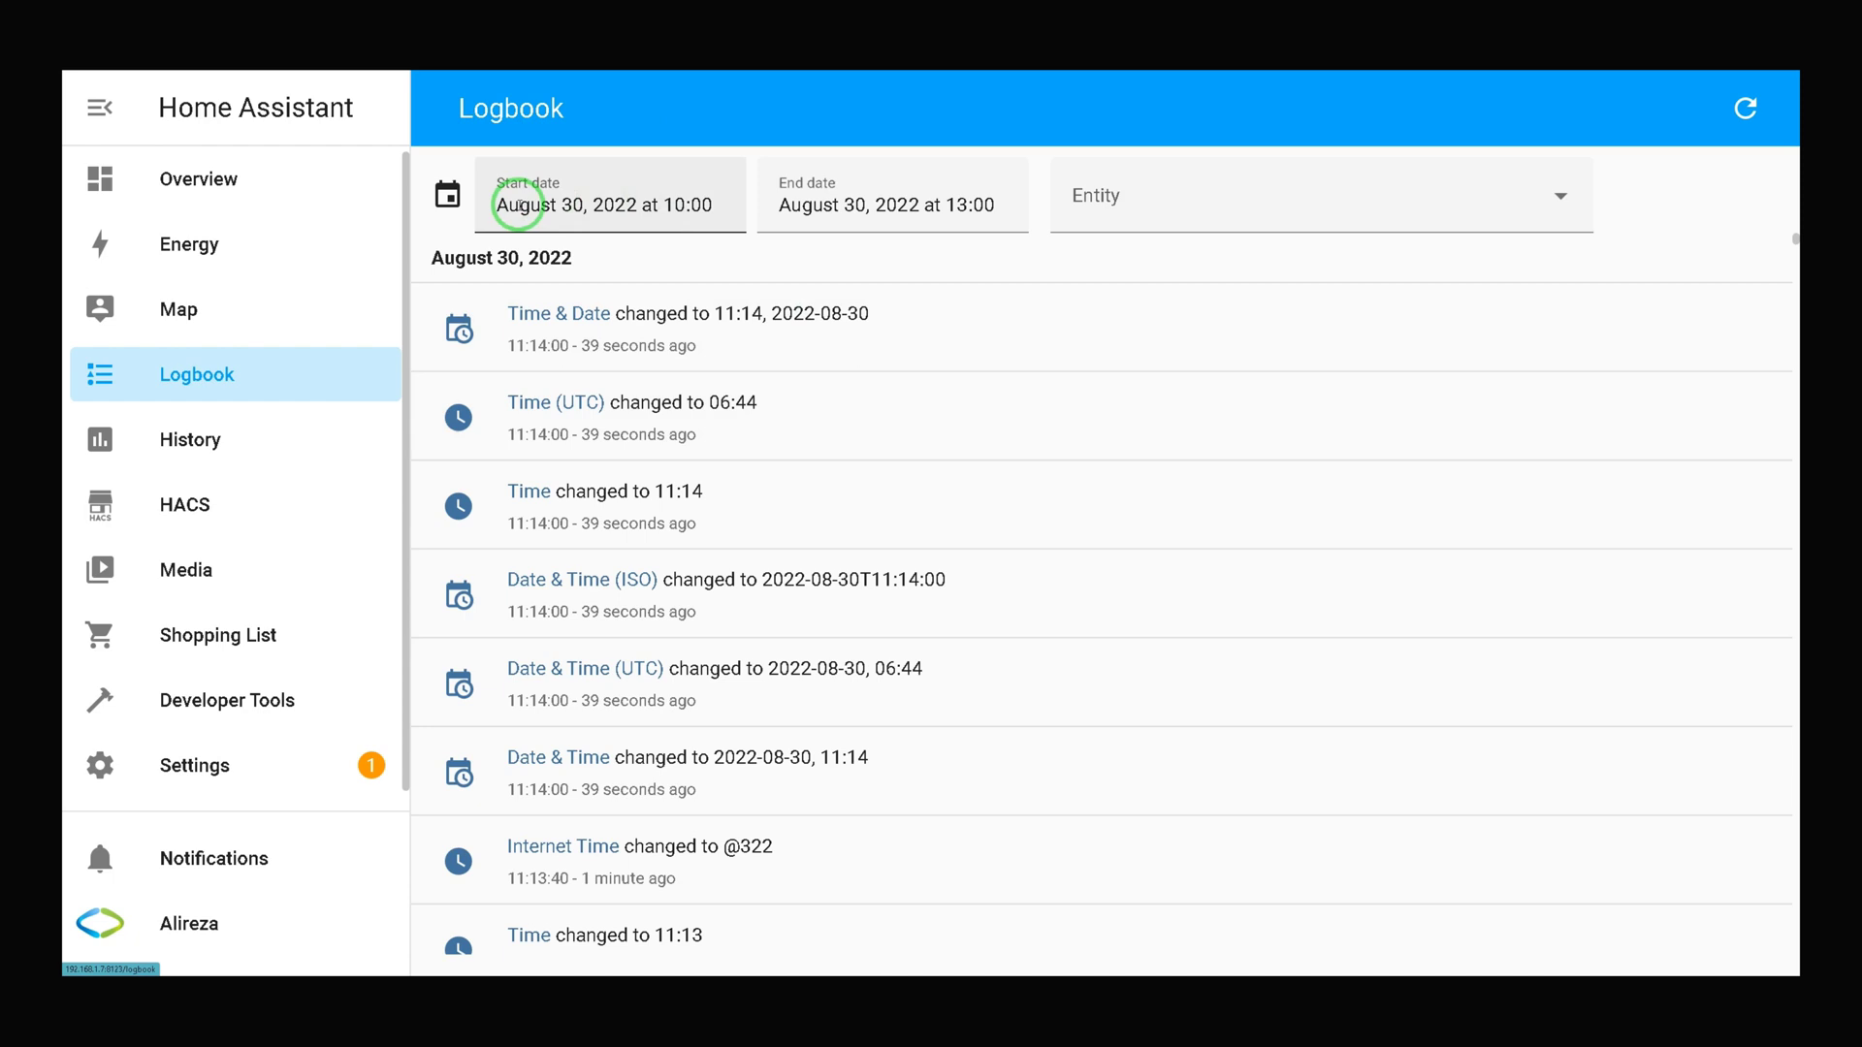
click(519, 205)
click(652, 379)
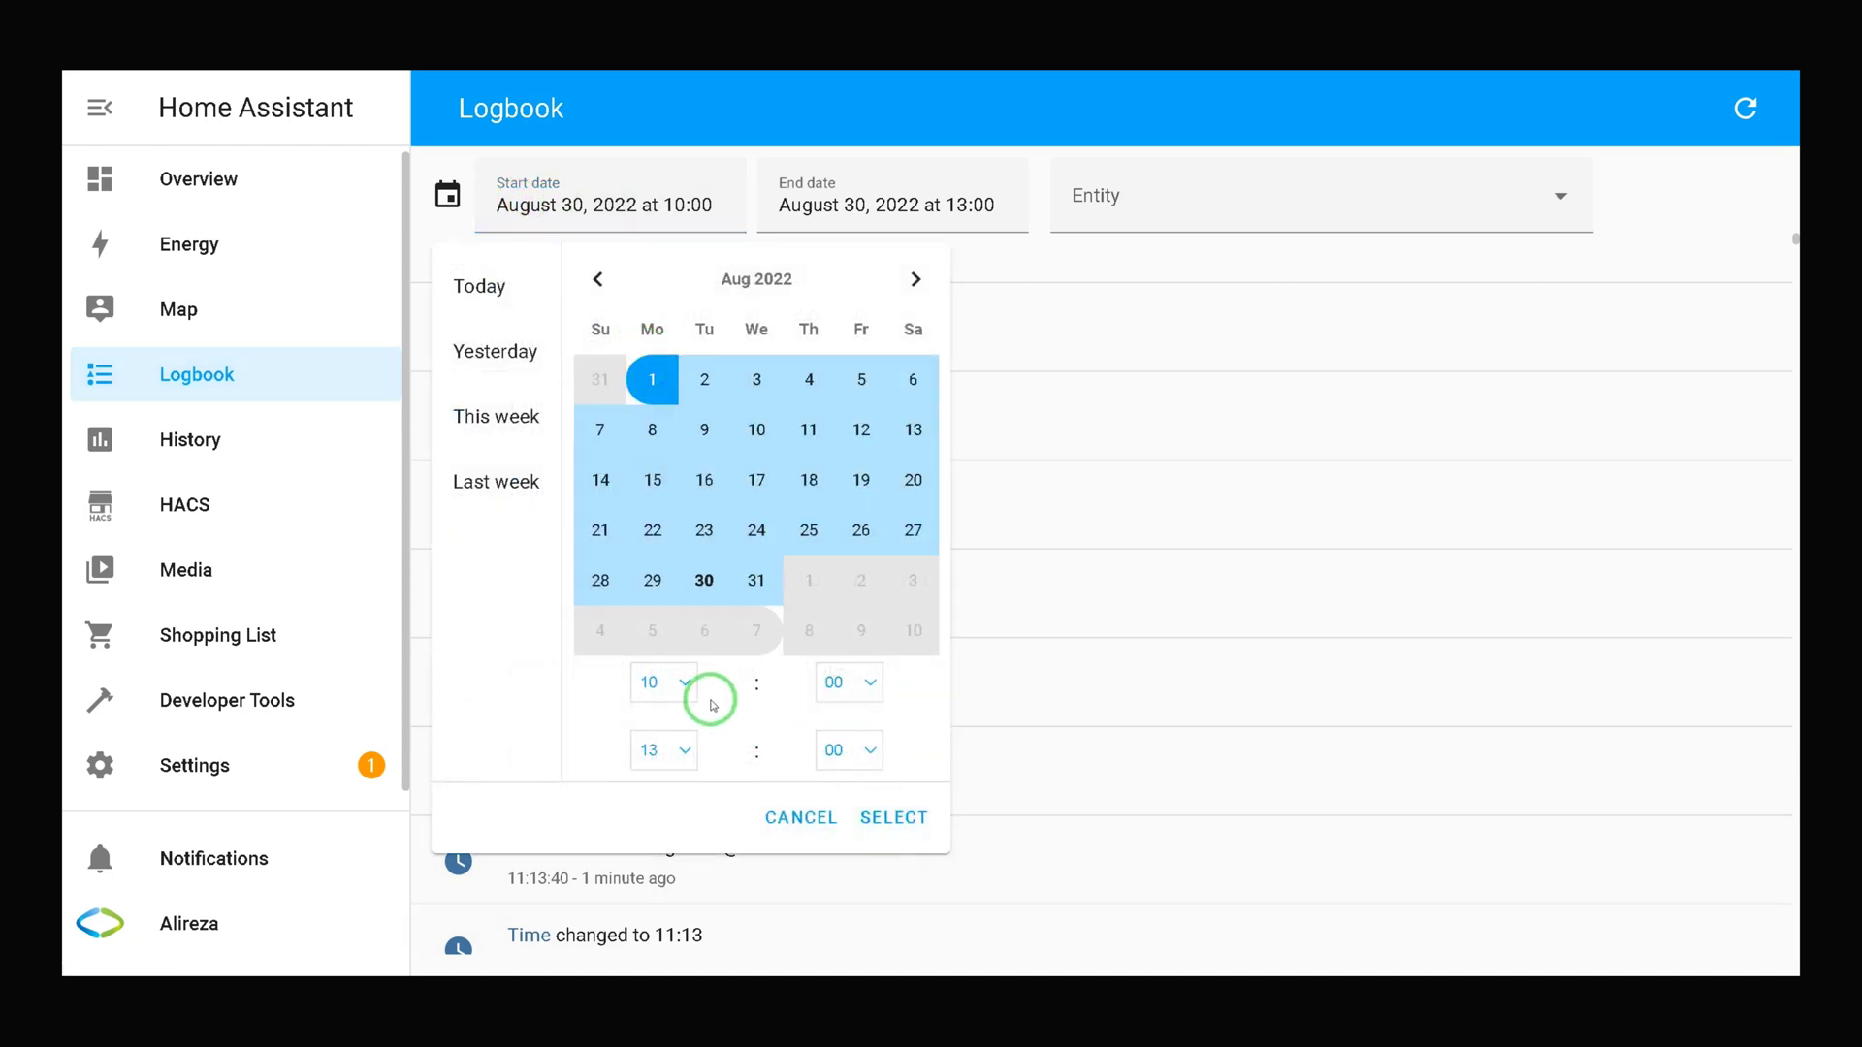
click(705, 630)
click(893, 818)
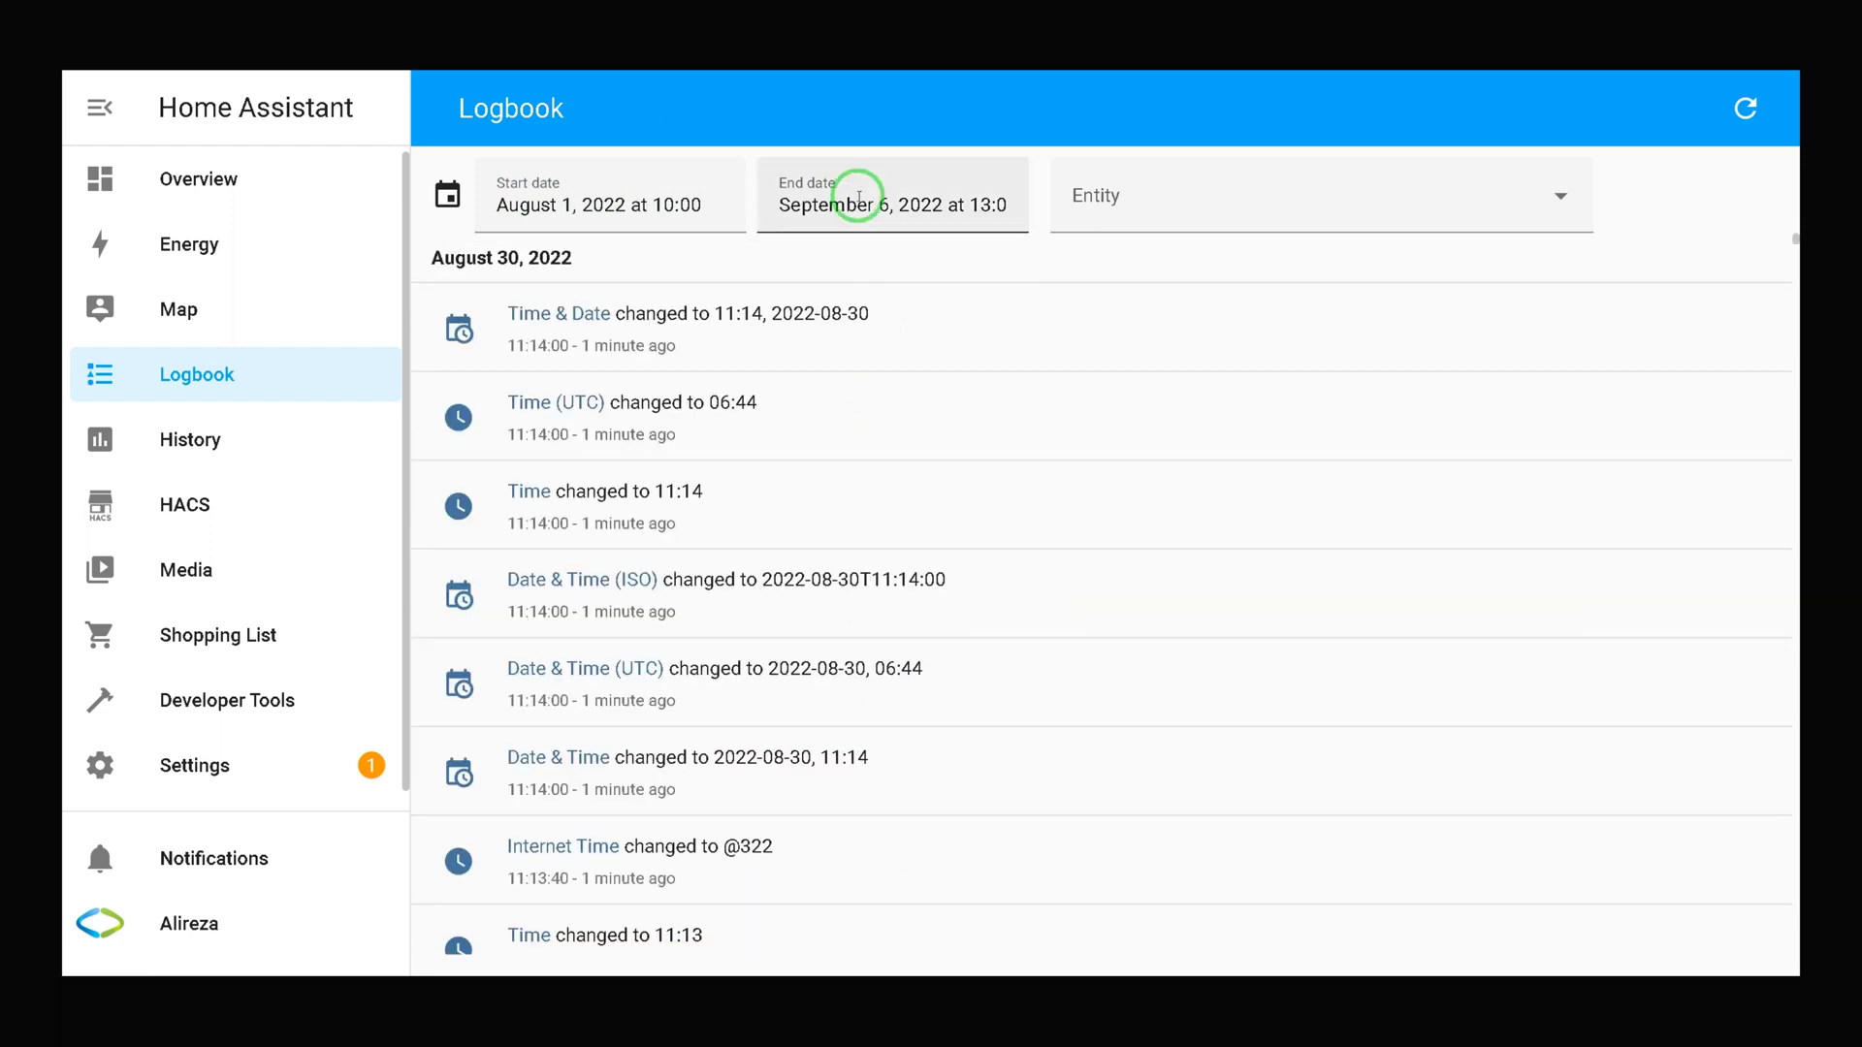
Set the Logbook's end date to August 31, 2022.
click(857, 197)
click(754, 578)
click(894, 817)
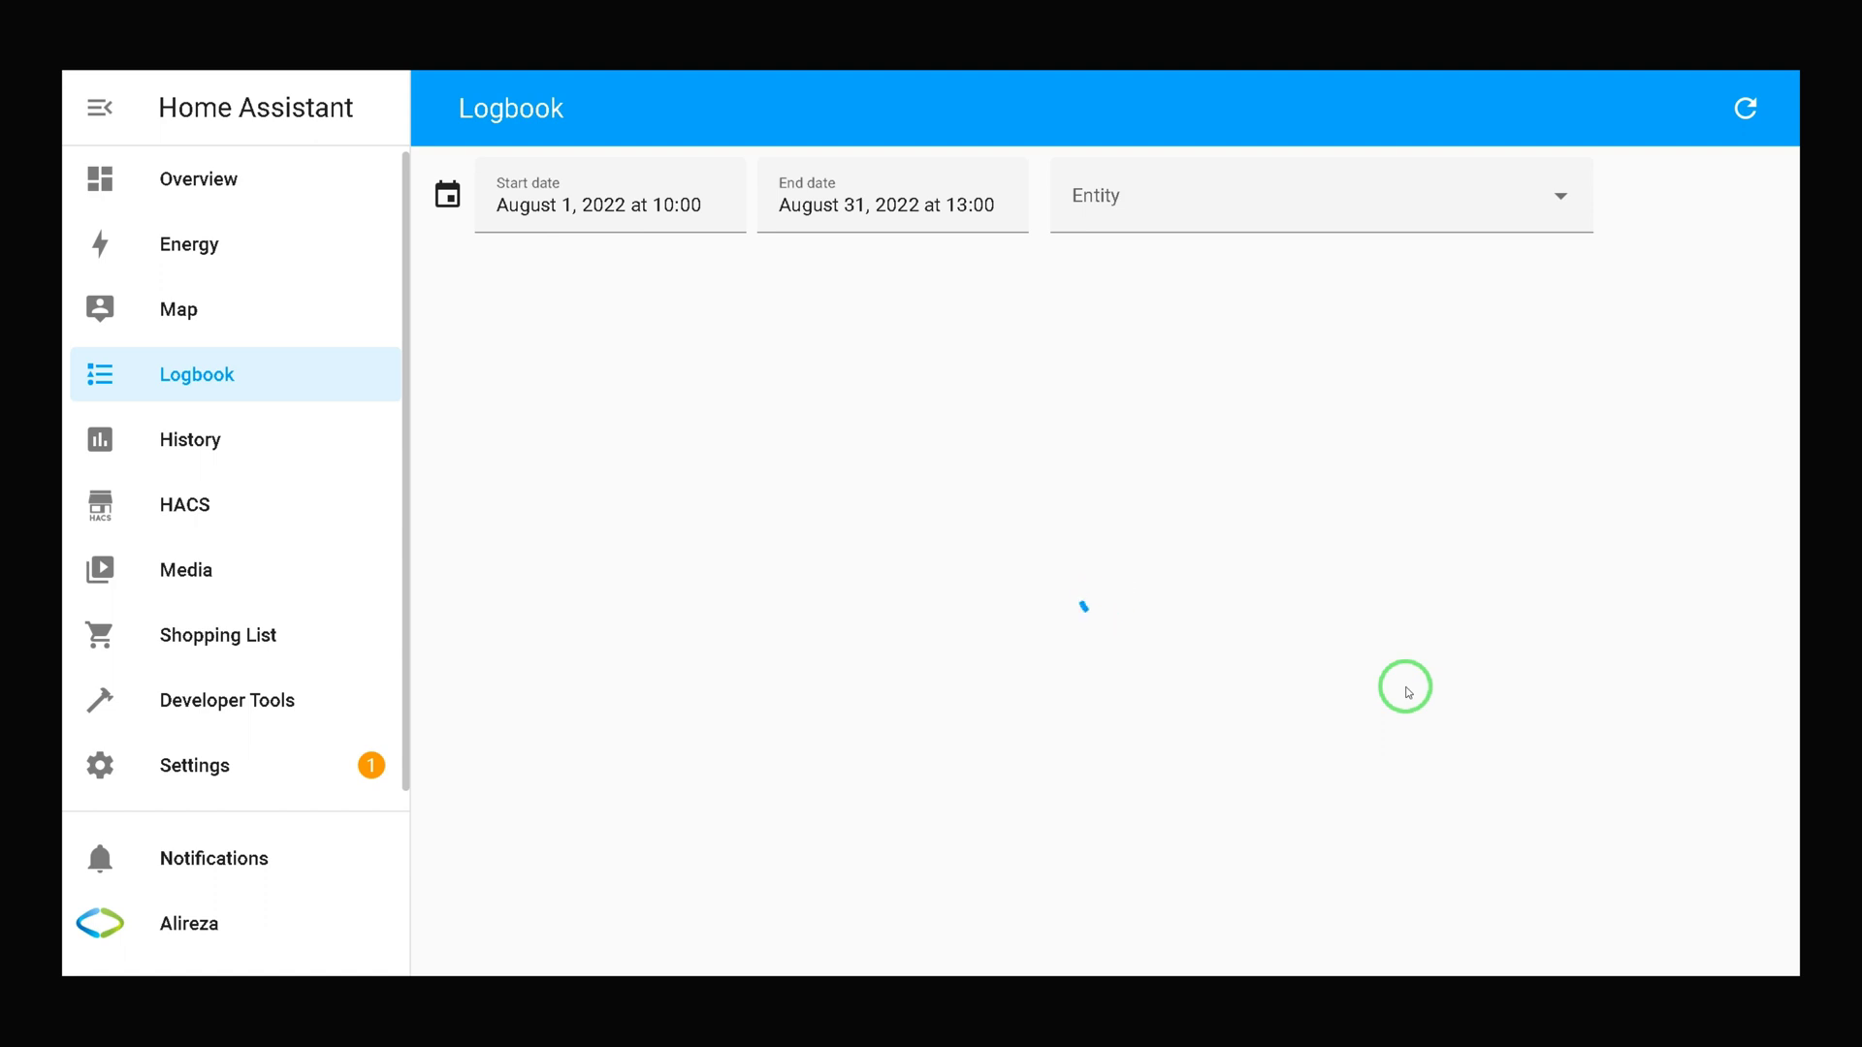
Filter the Logbook by the entity Motion Sensor 8d7f4e23 ias_zone and look through its entries.
click(1576, 199)
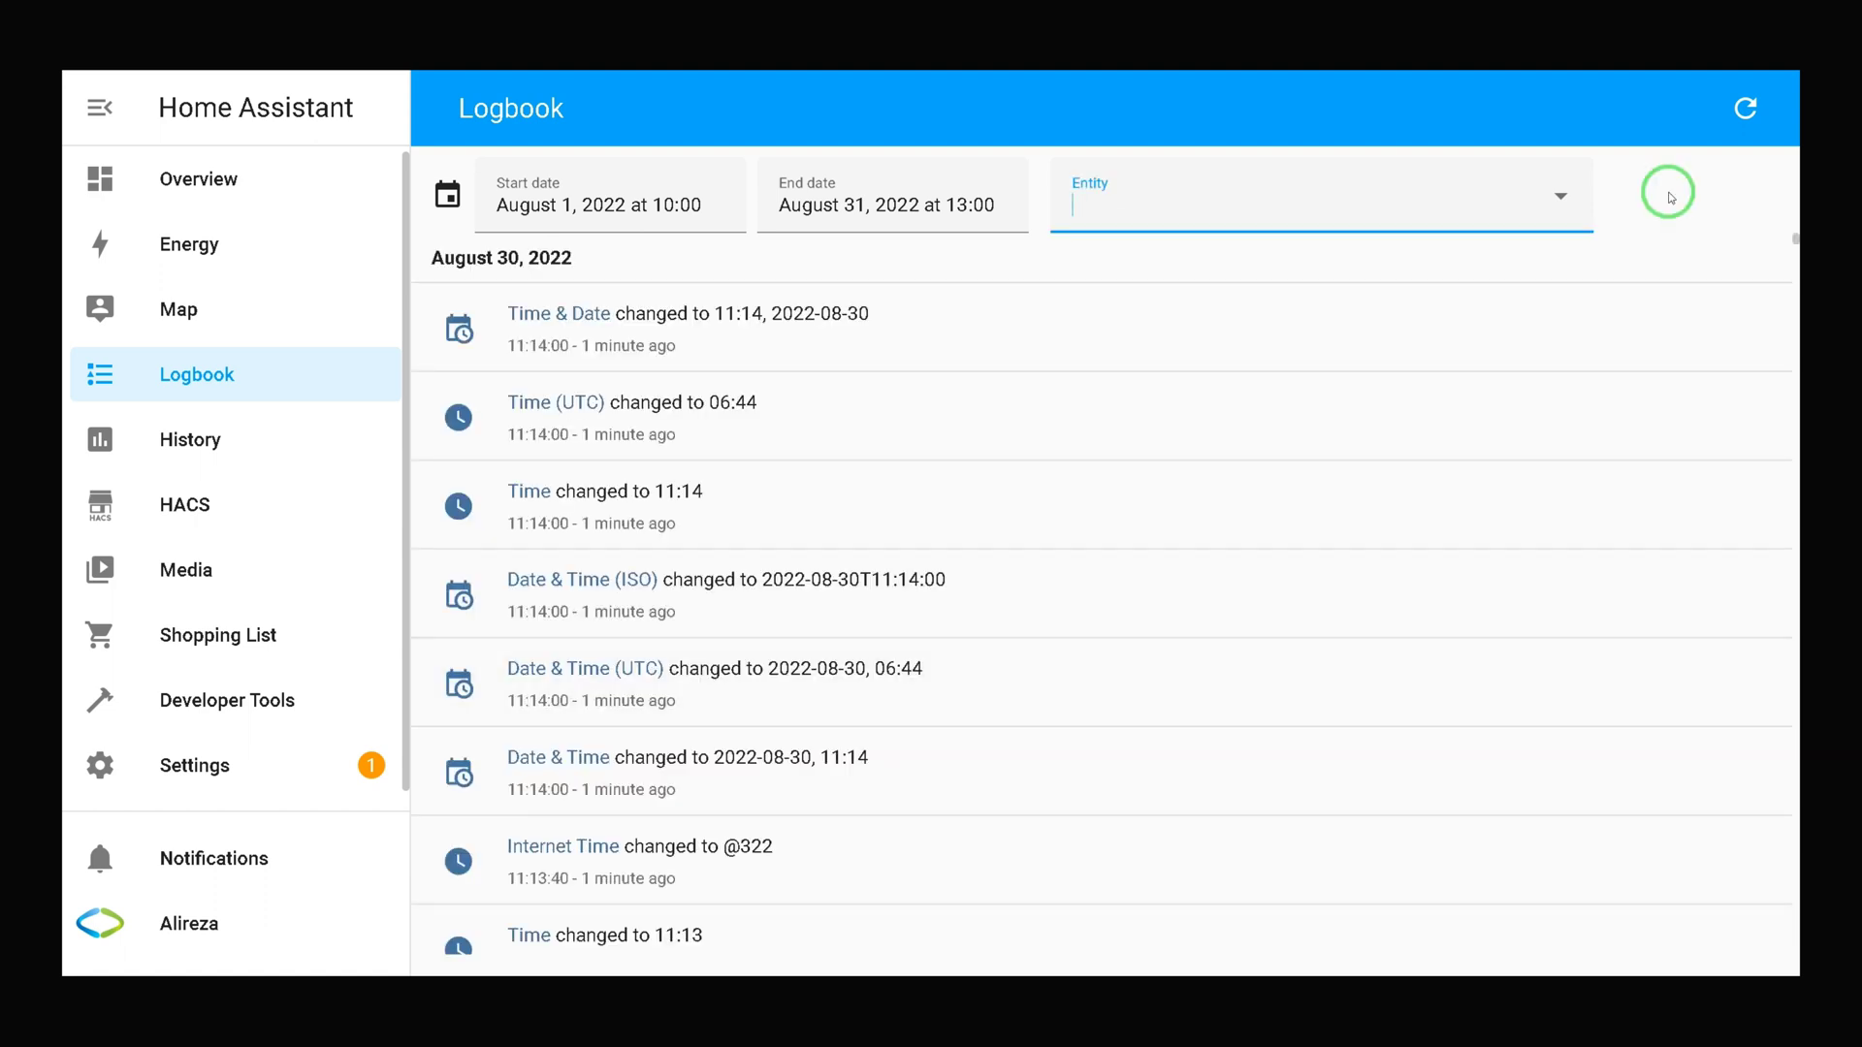
click(1326, 208)
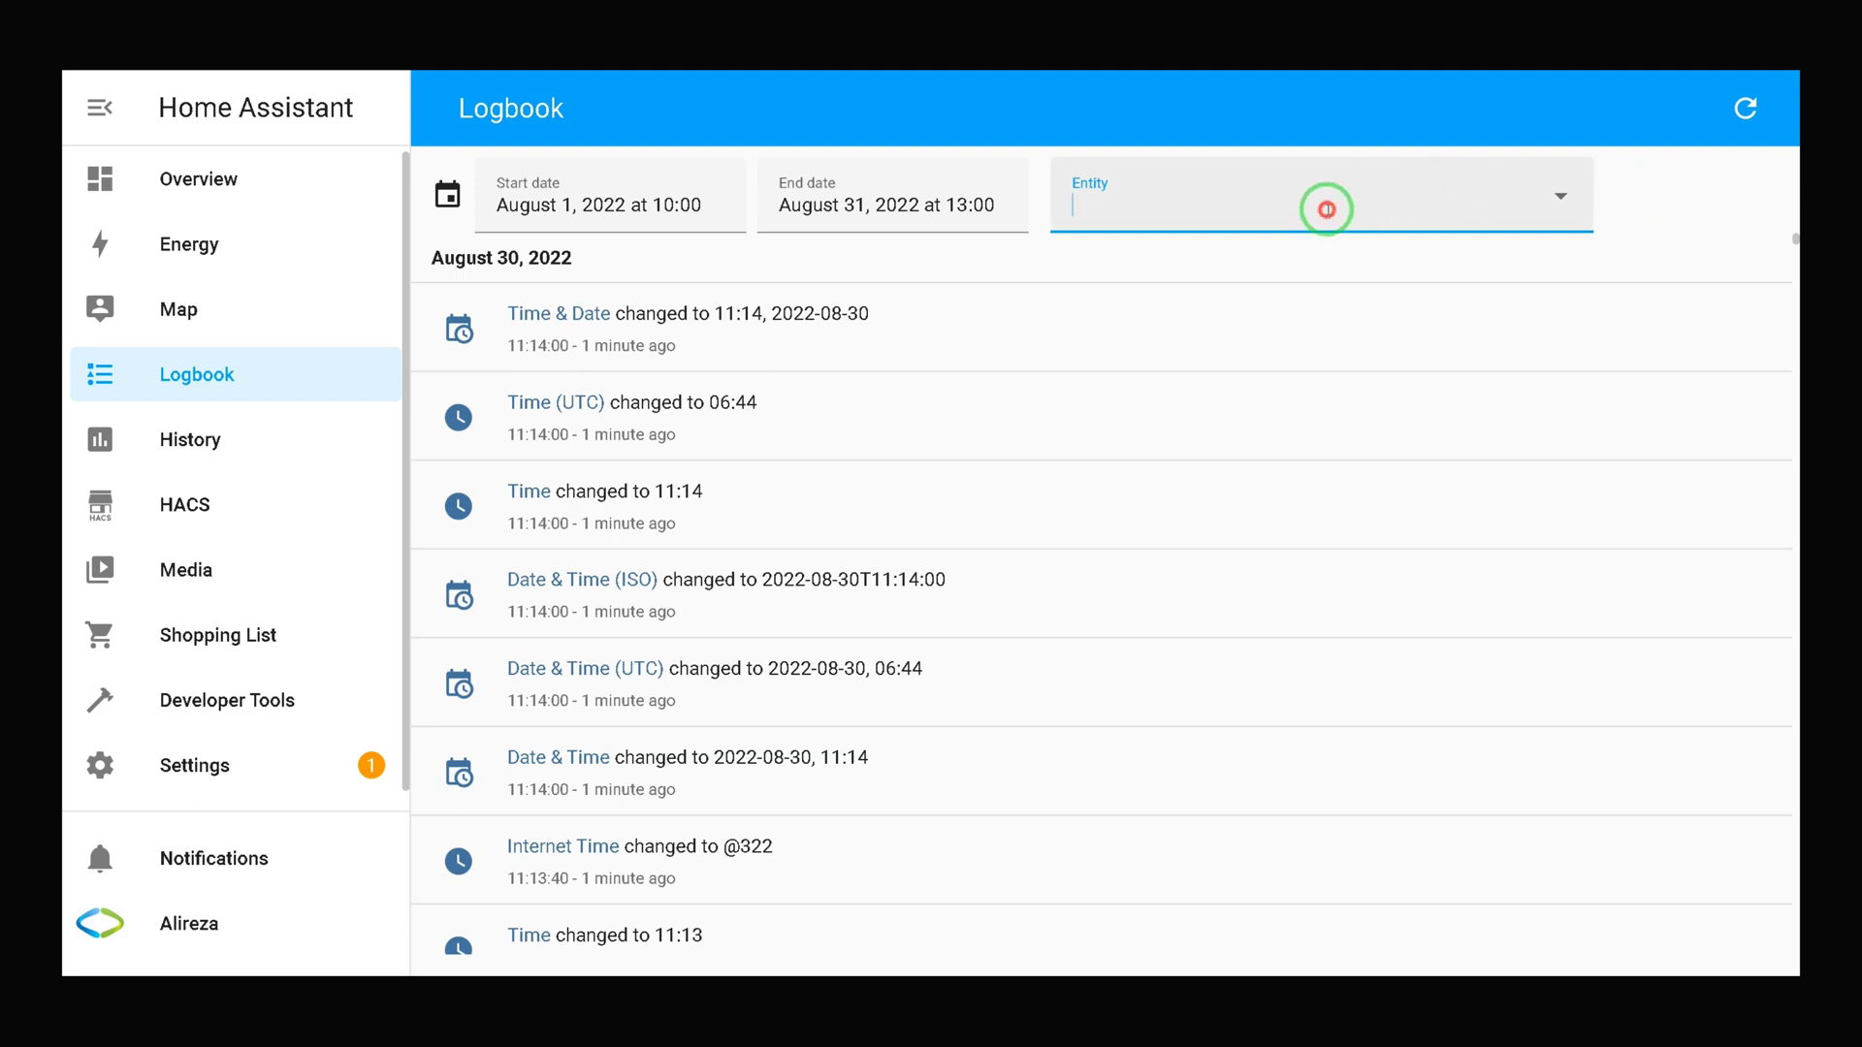
scroll(1275, 502, down, 5)
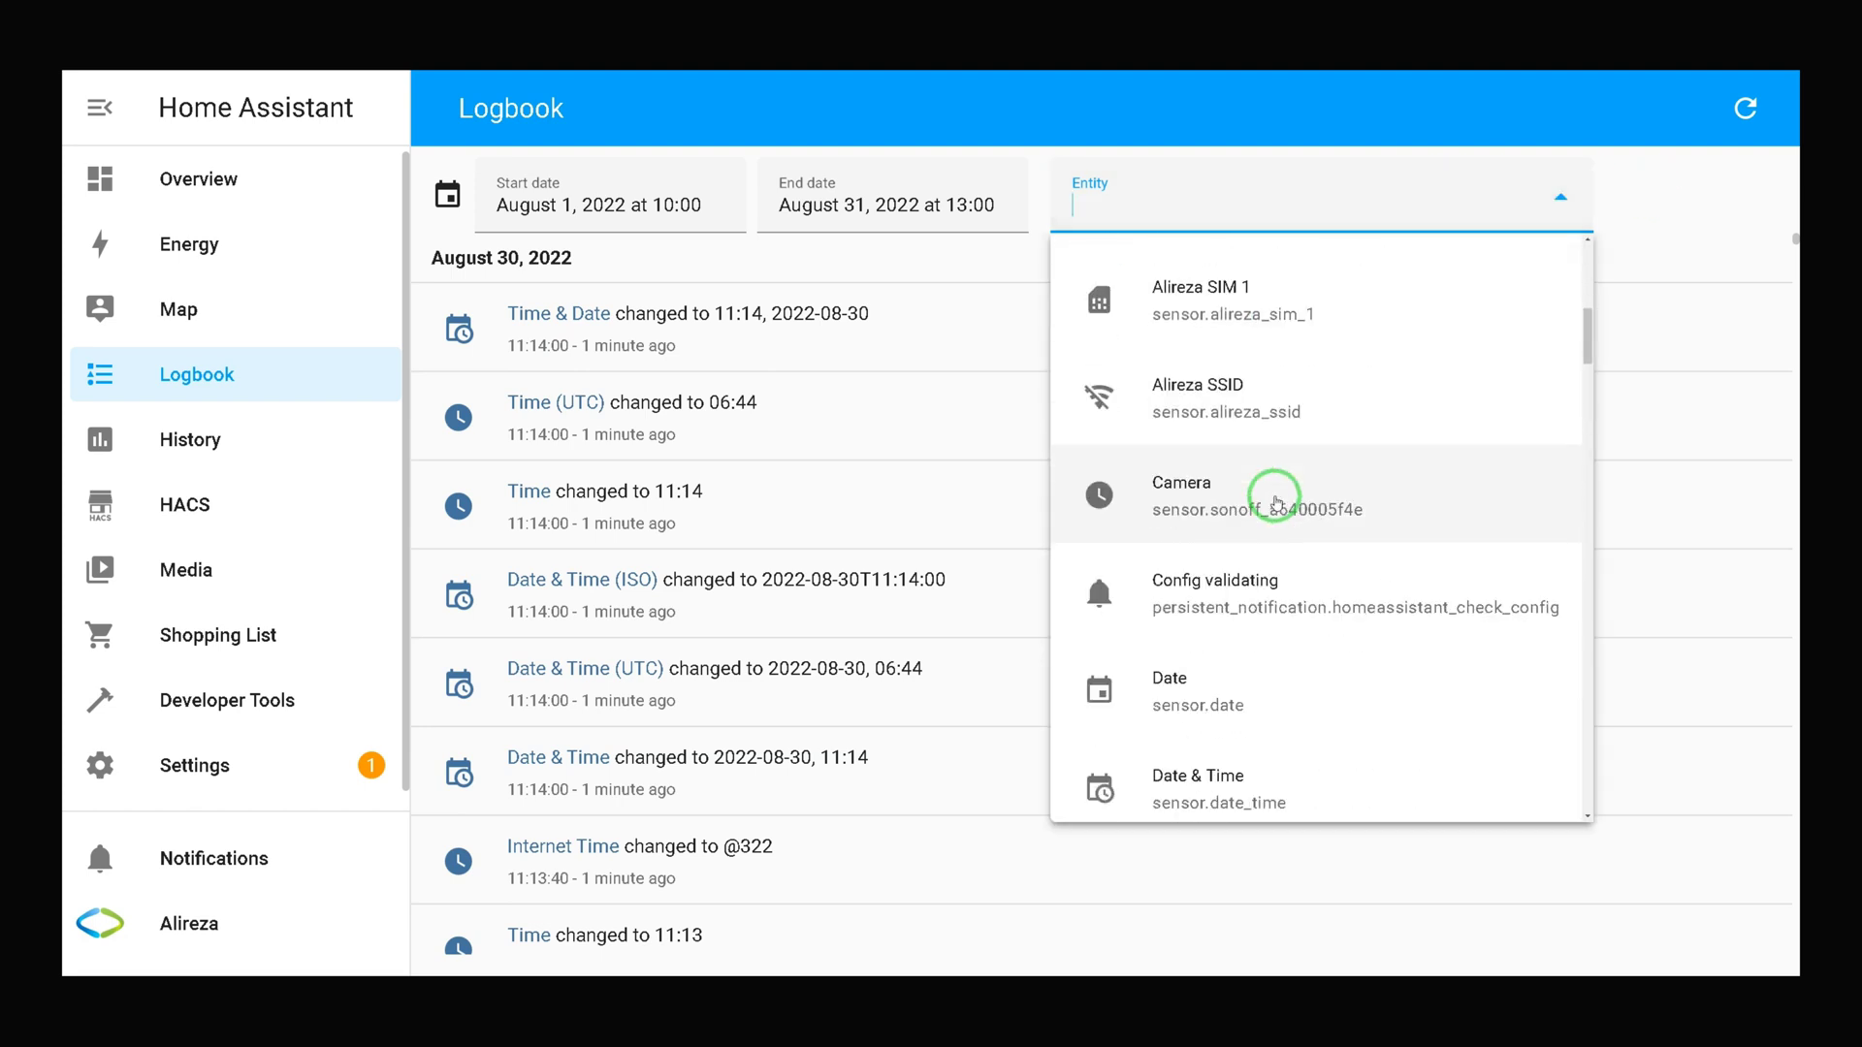
scroll(1277, 502, down, 7)
scroll(1276, 503, down, 5)
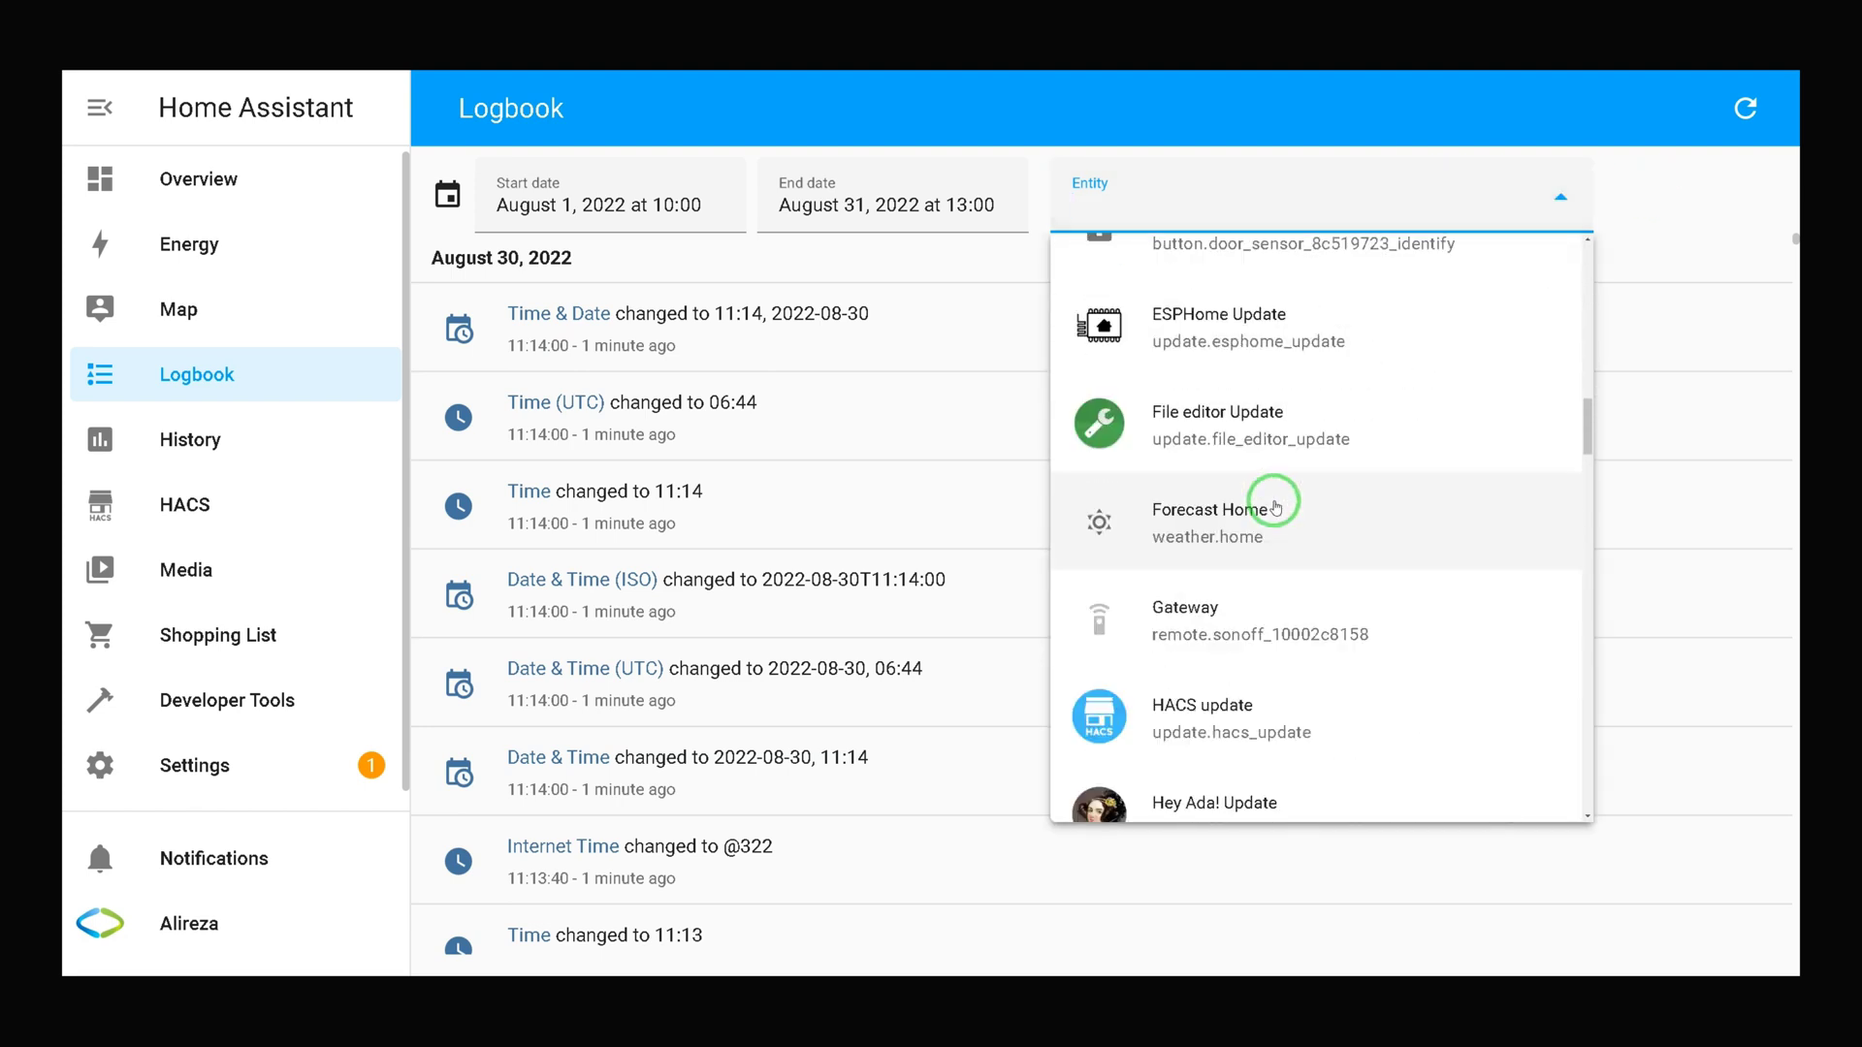
scroll(1275, 507, down, 5)
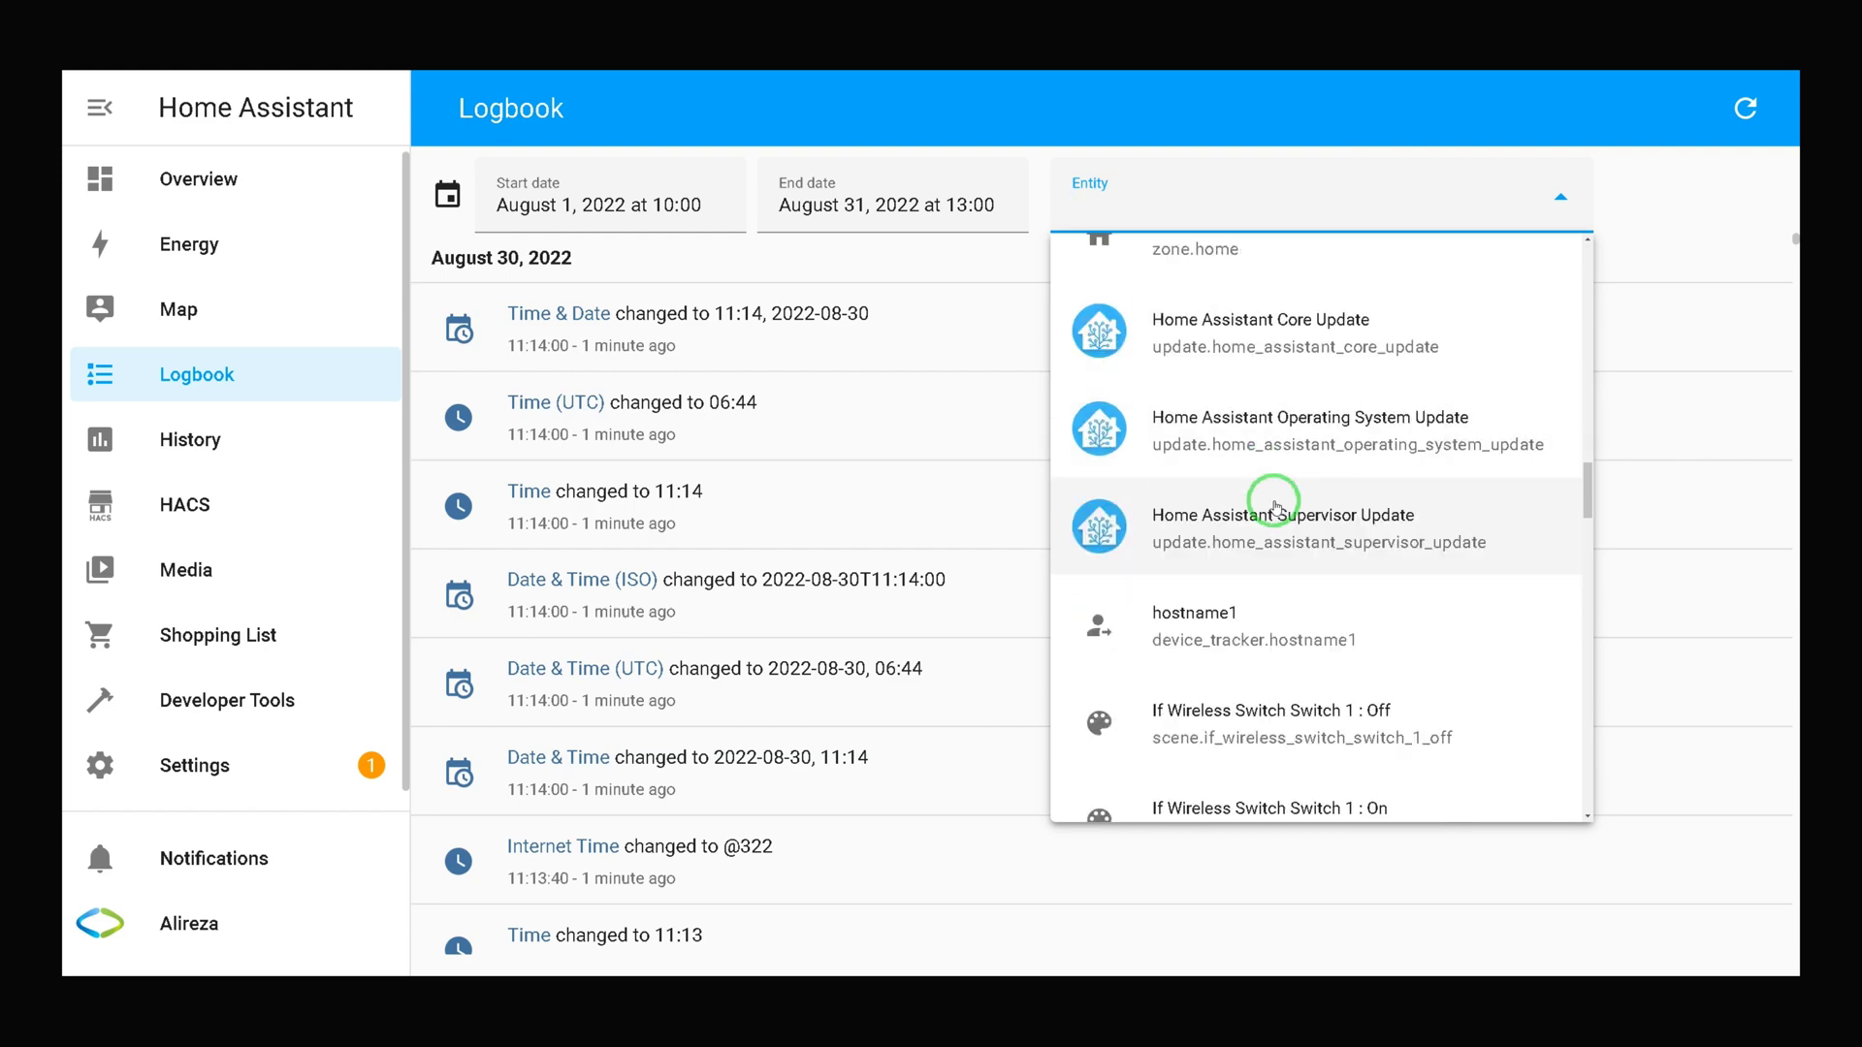
scroll(1276, 504, down, 4)
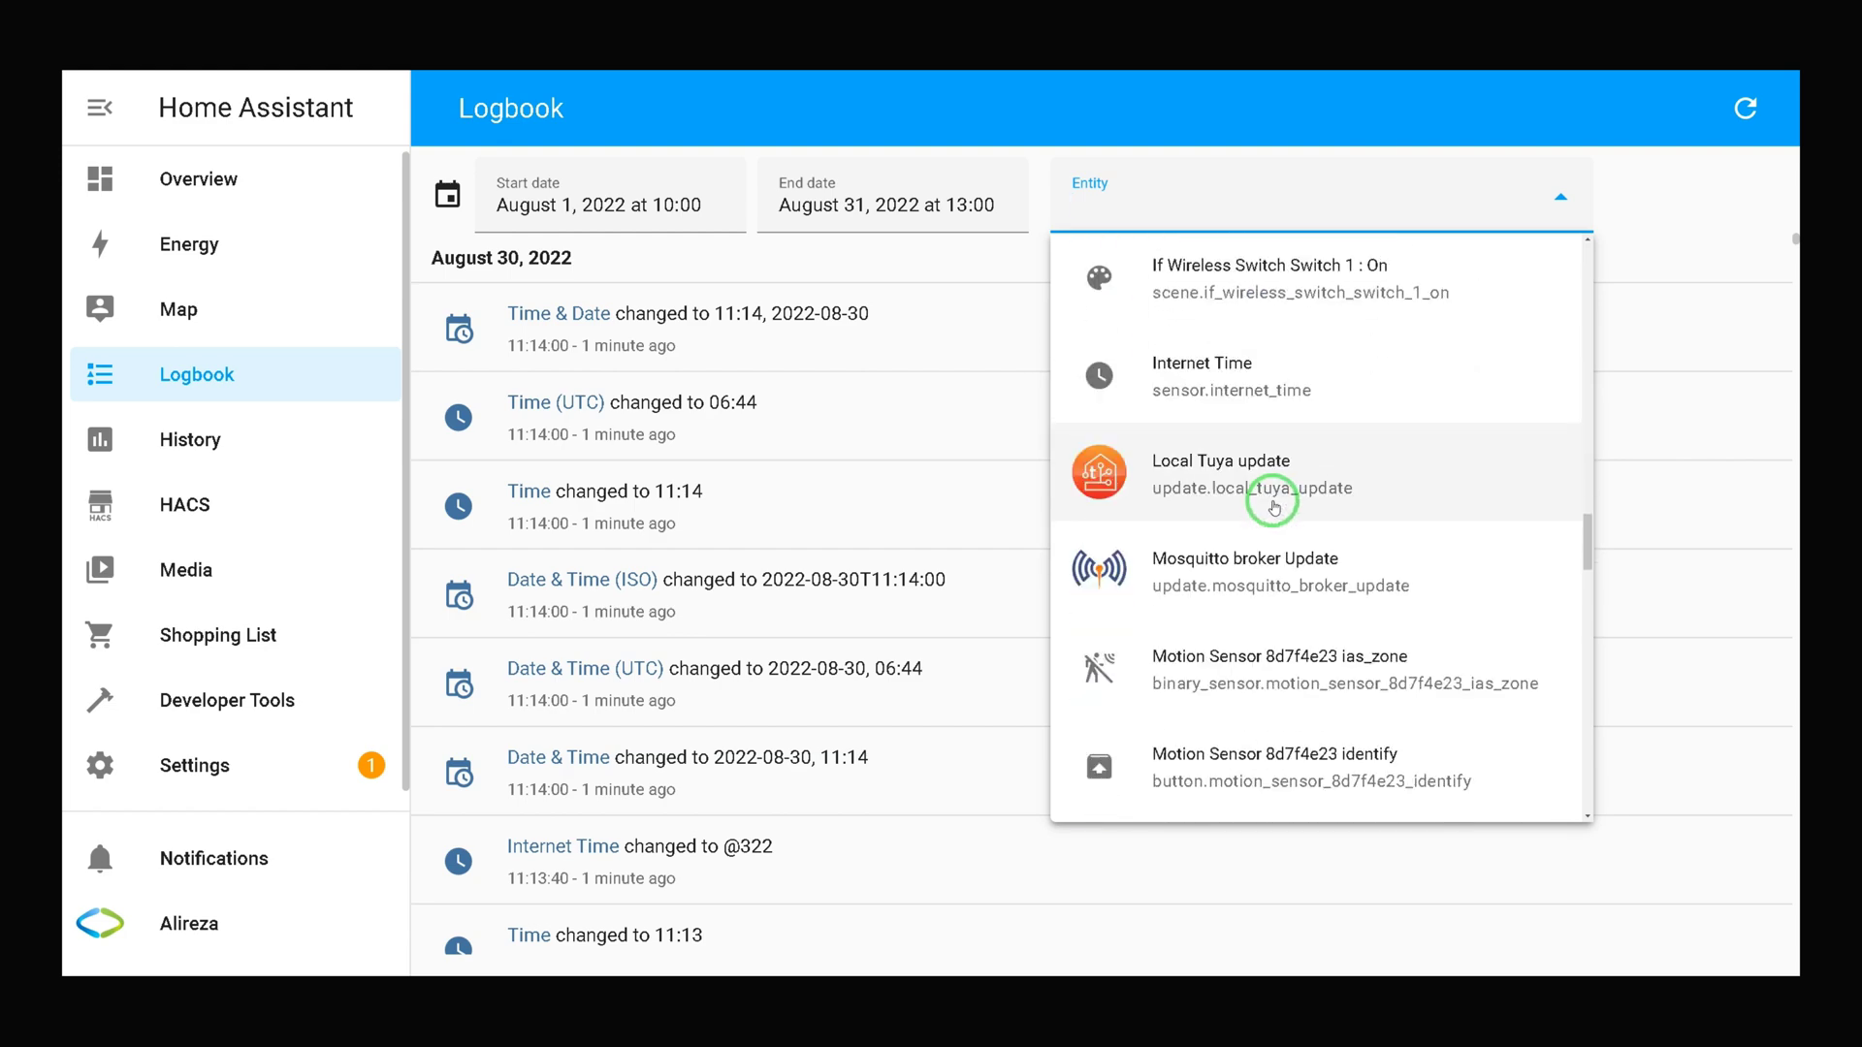
click(1246, 684)
scroll(1271, 688, down, 1)
scroll(1280, 679, up, 1)
scroll(1289, 671, down, 20)
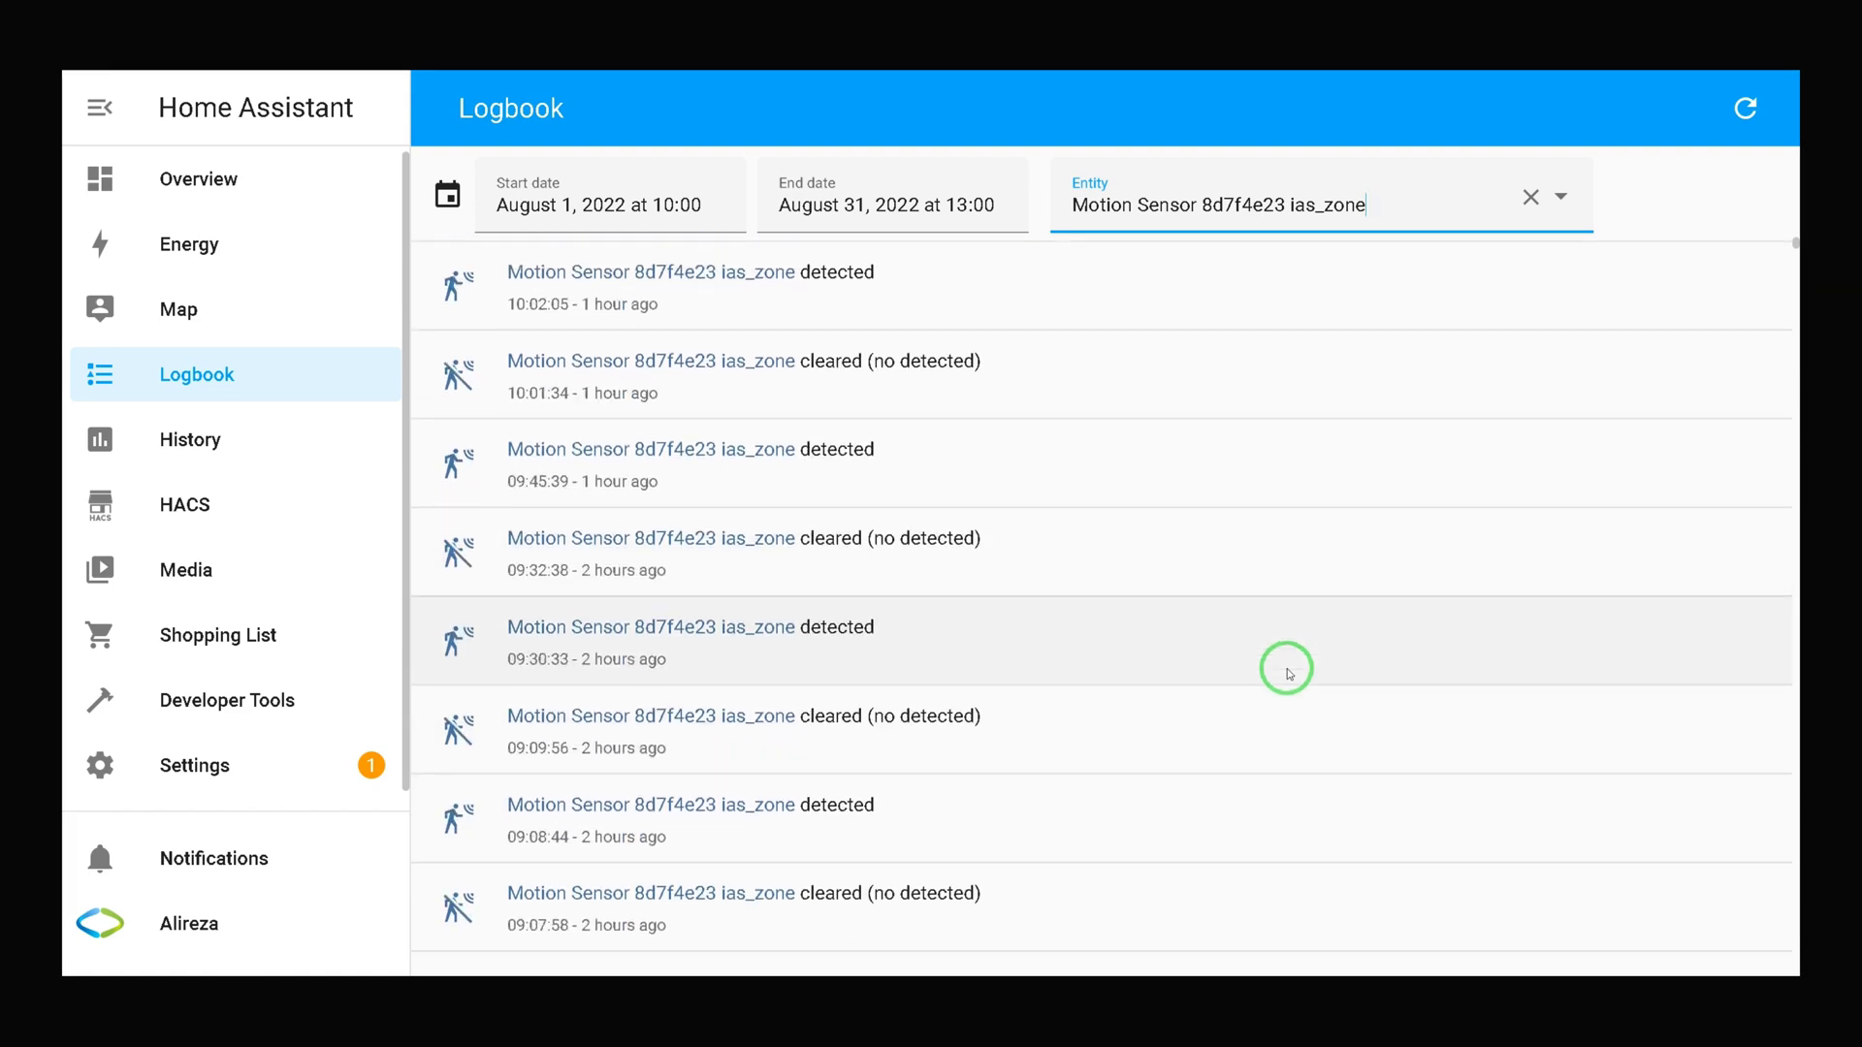
scroll(1286, 668, up, 5)
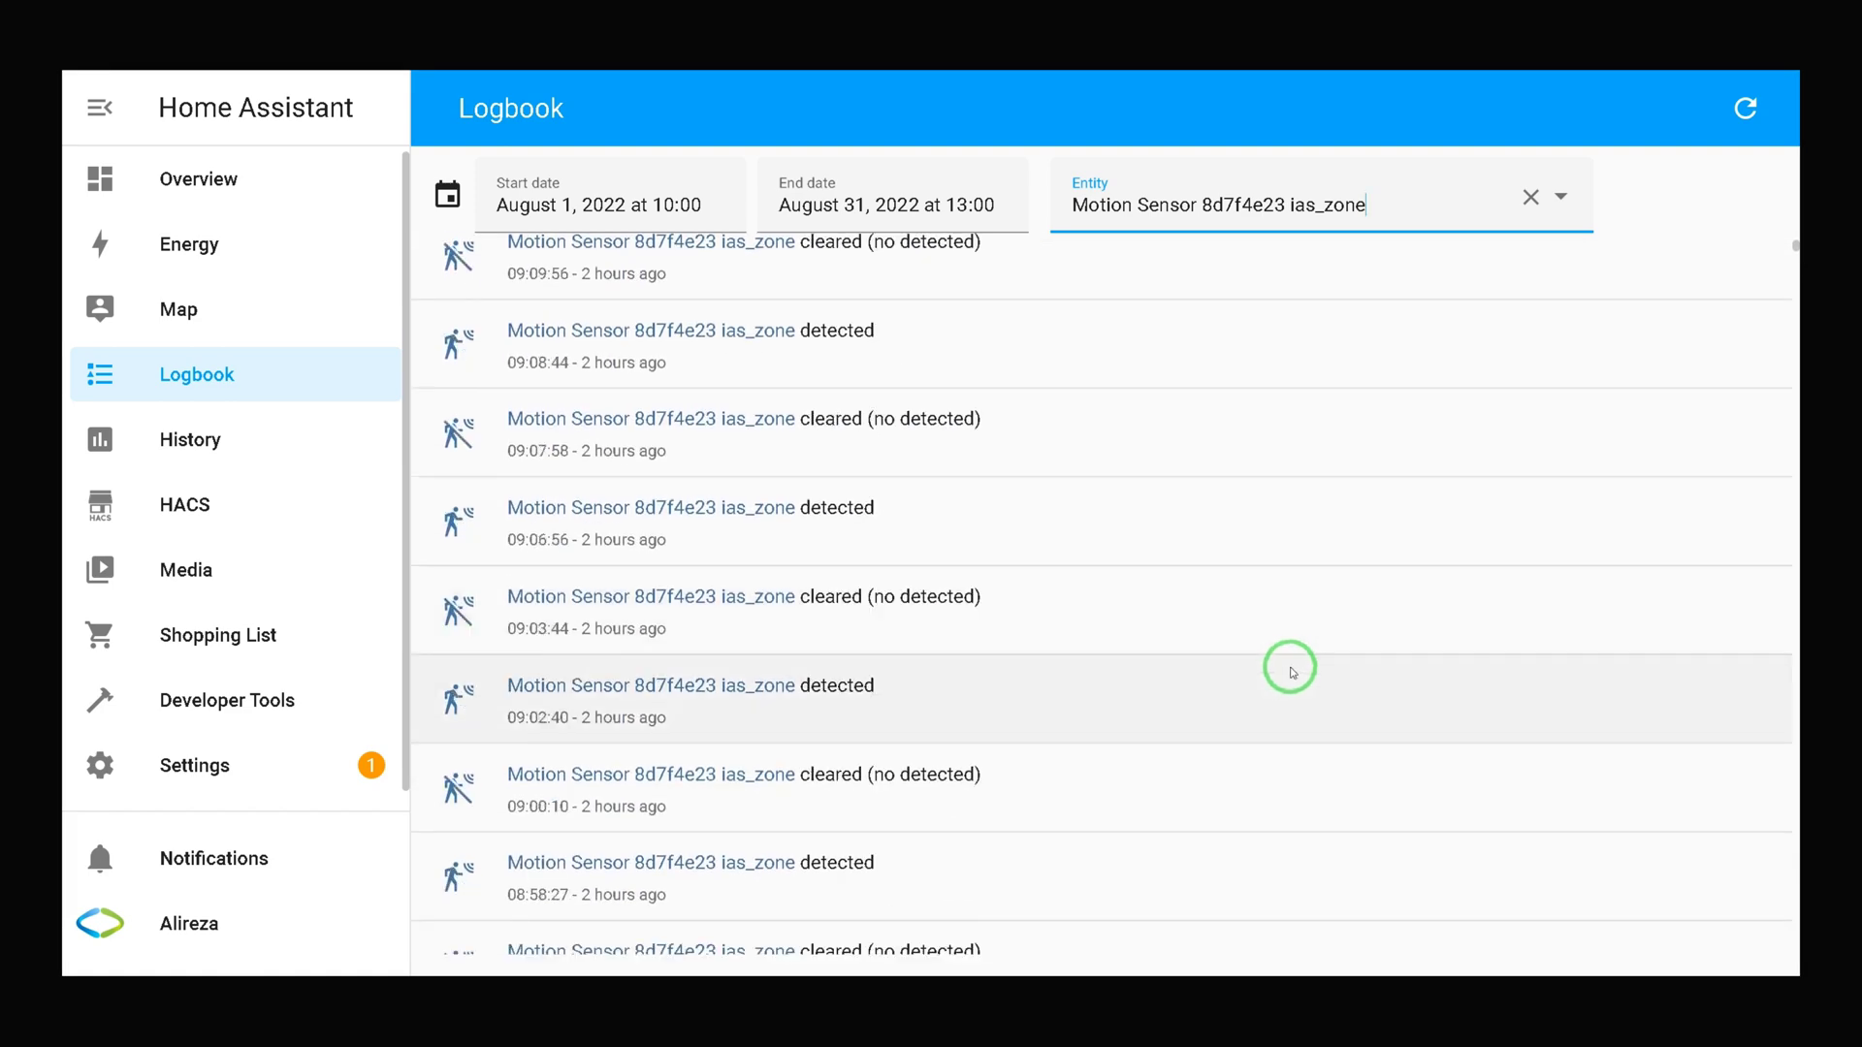
mouse_move(1789, 257)
mouse_down()
mouse_move(1790, 238)
mouse_move(1758, 520)
mouse_move(1783, 886)
mouse_move(1762, 970)
mouse_move(1787, 893)
mouse_move(1792, 237)
mouse_up()
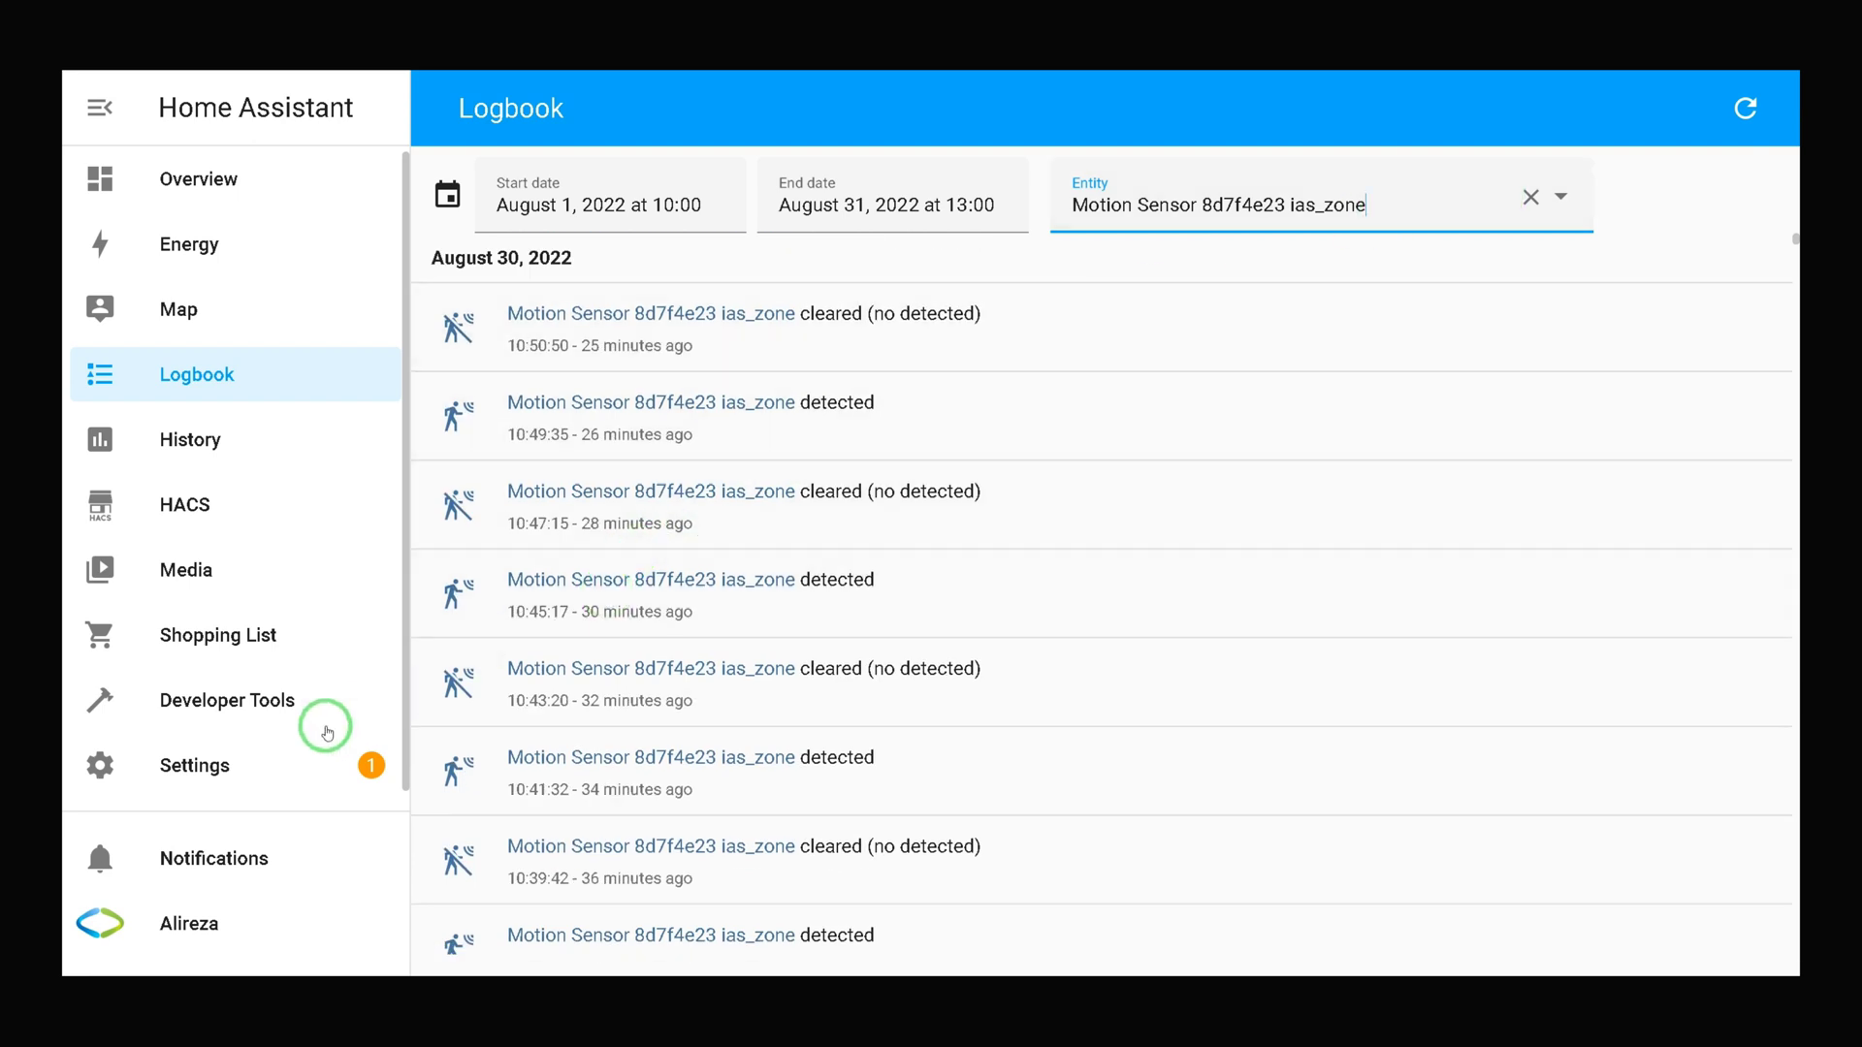
Go to the Add-ons section of the settings, view the Add-on Store and return to the installed add-ons.
click(198, 764)
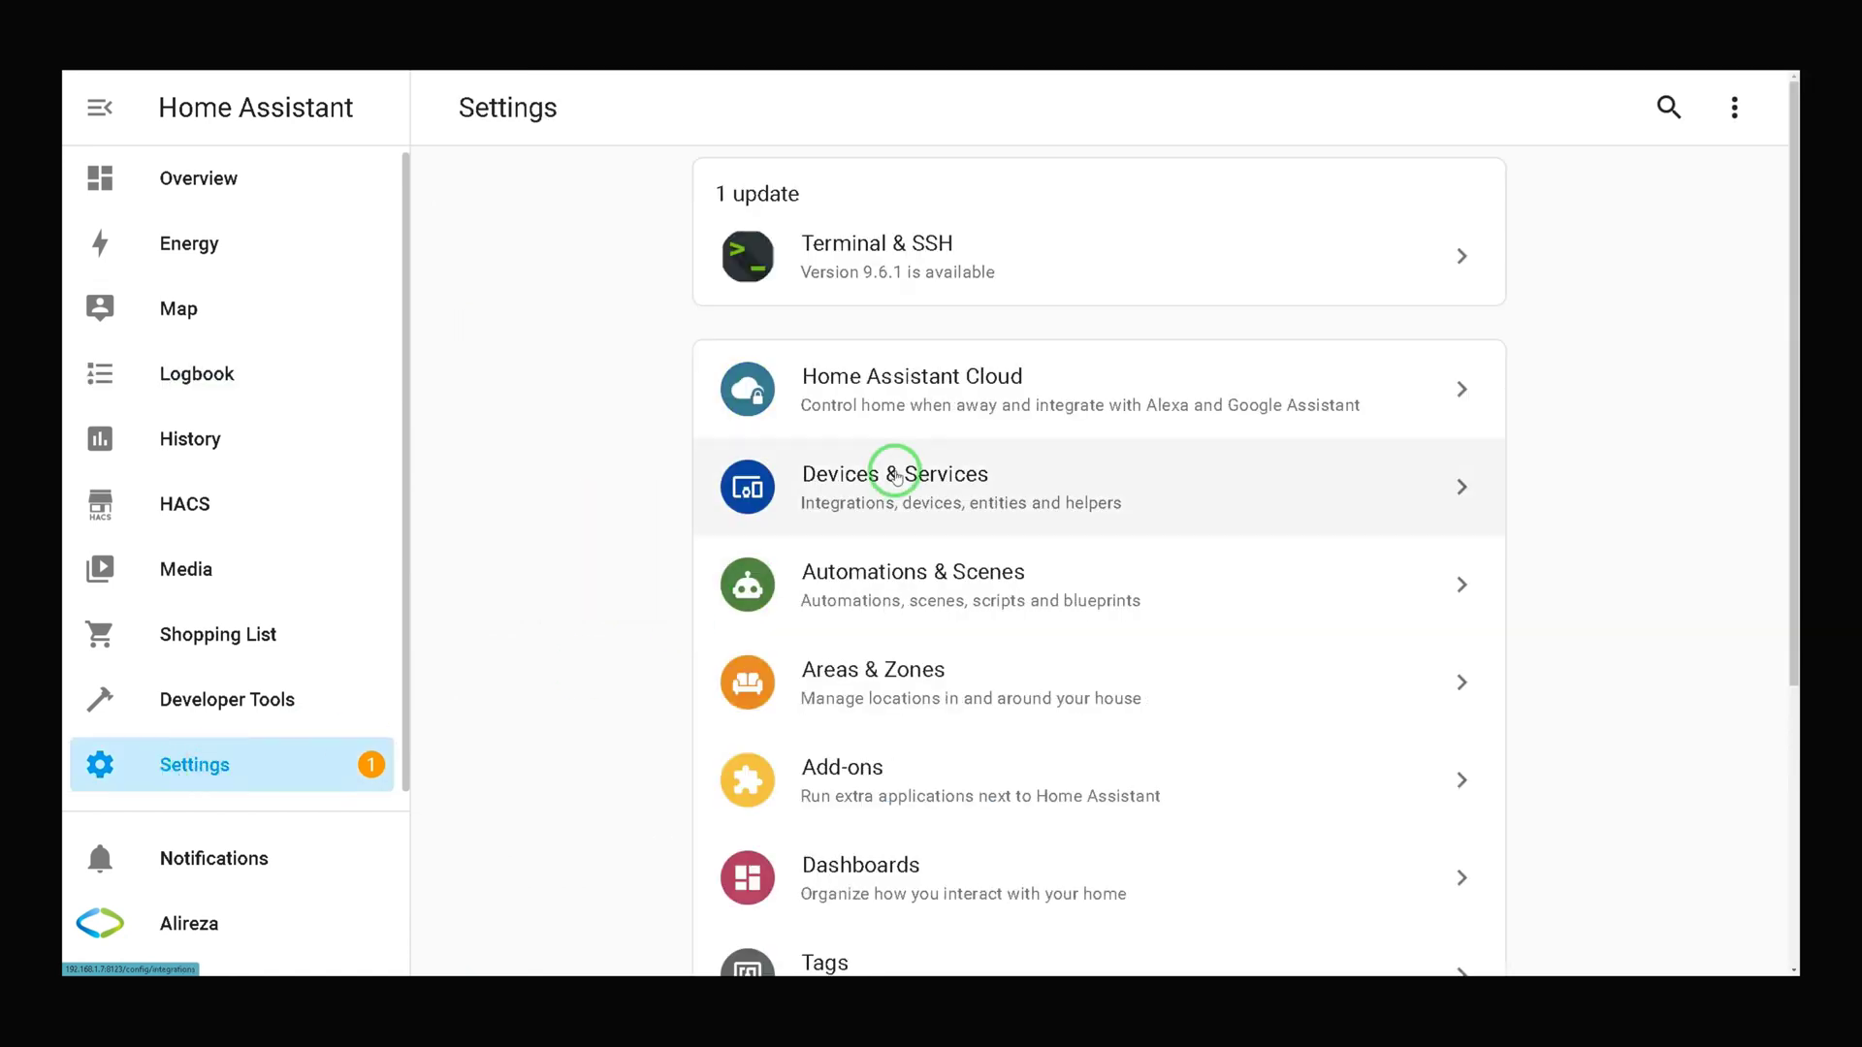
click(871, 782)
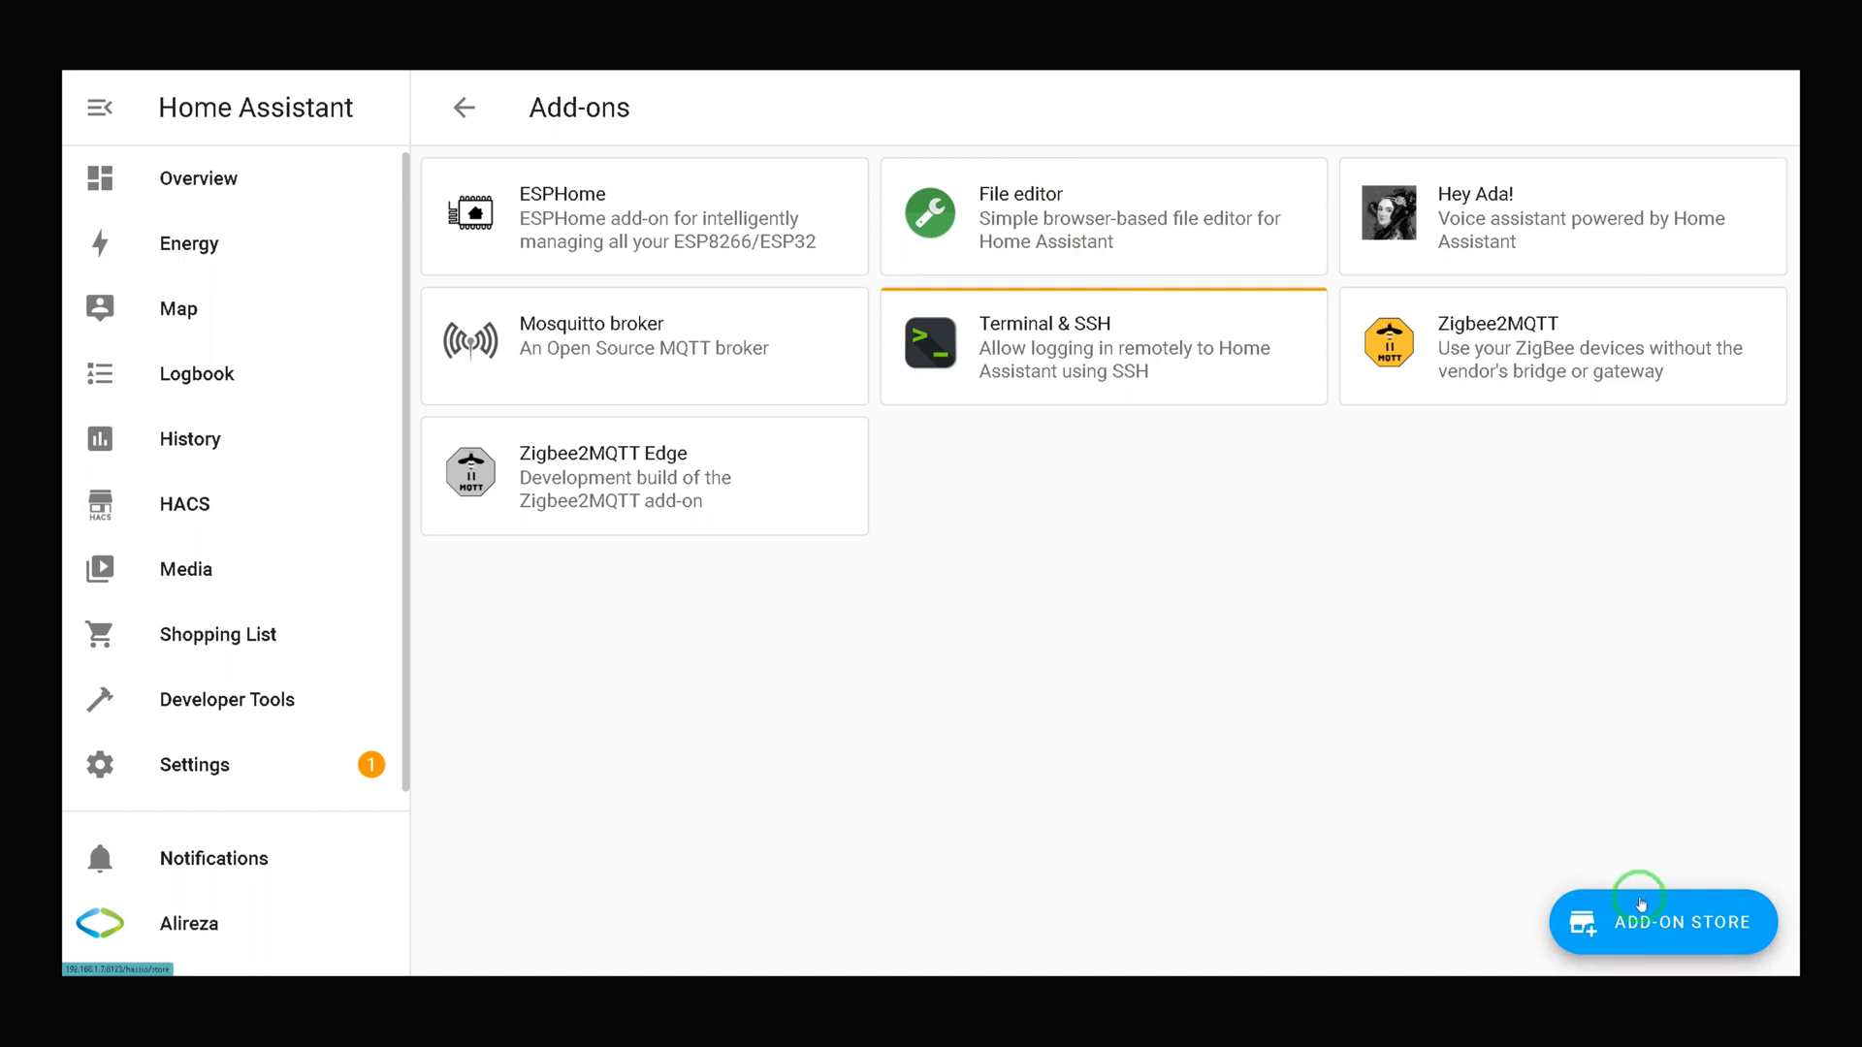
click(1651, 939)
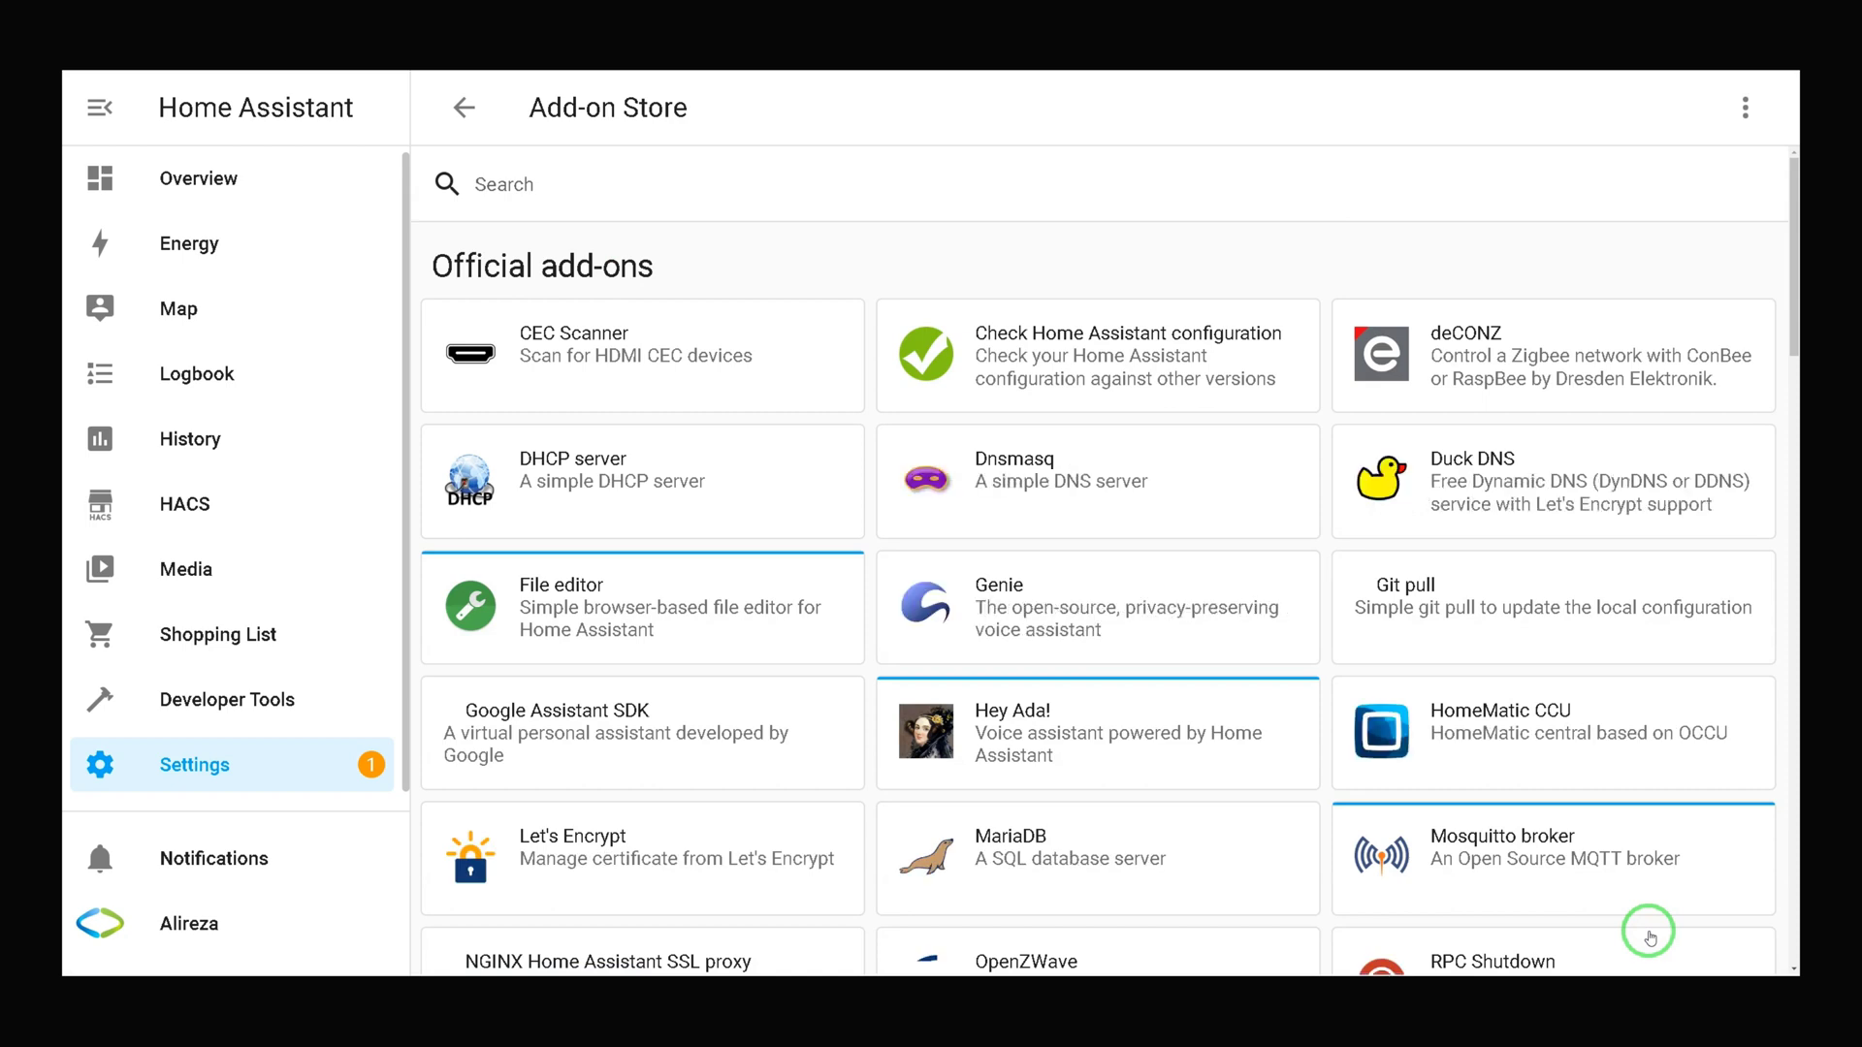
click(465, 111)
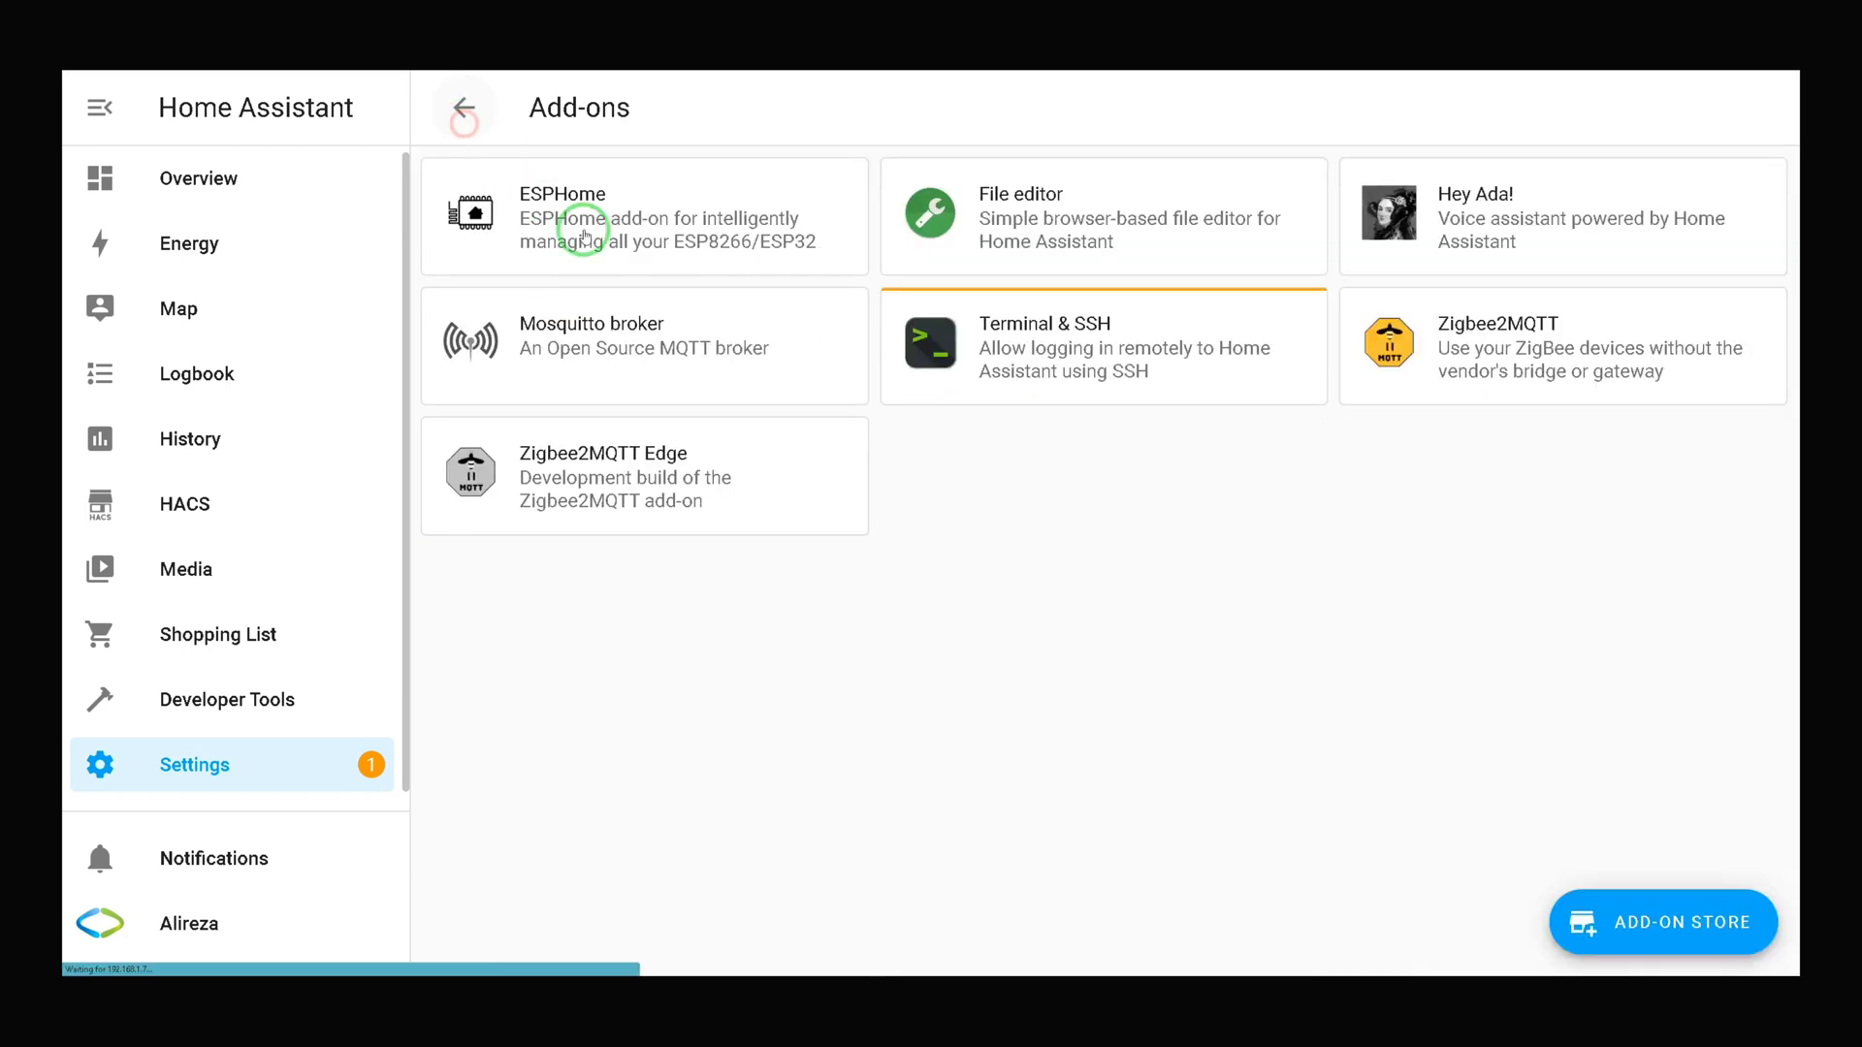
Open configuration.yaml in the File editor add-on's web interface and highlight the default_config: line.
click(1095, 199)
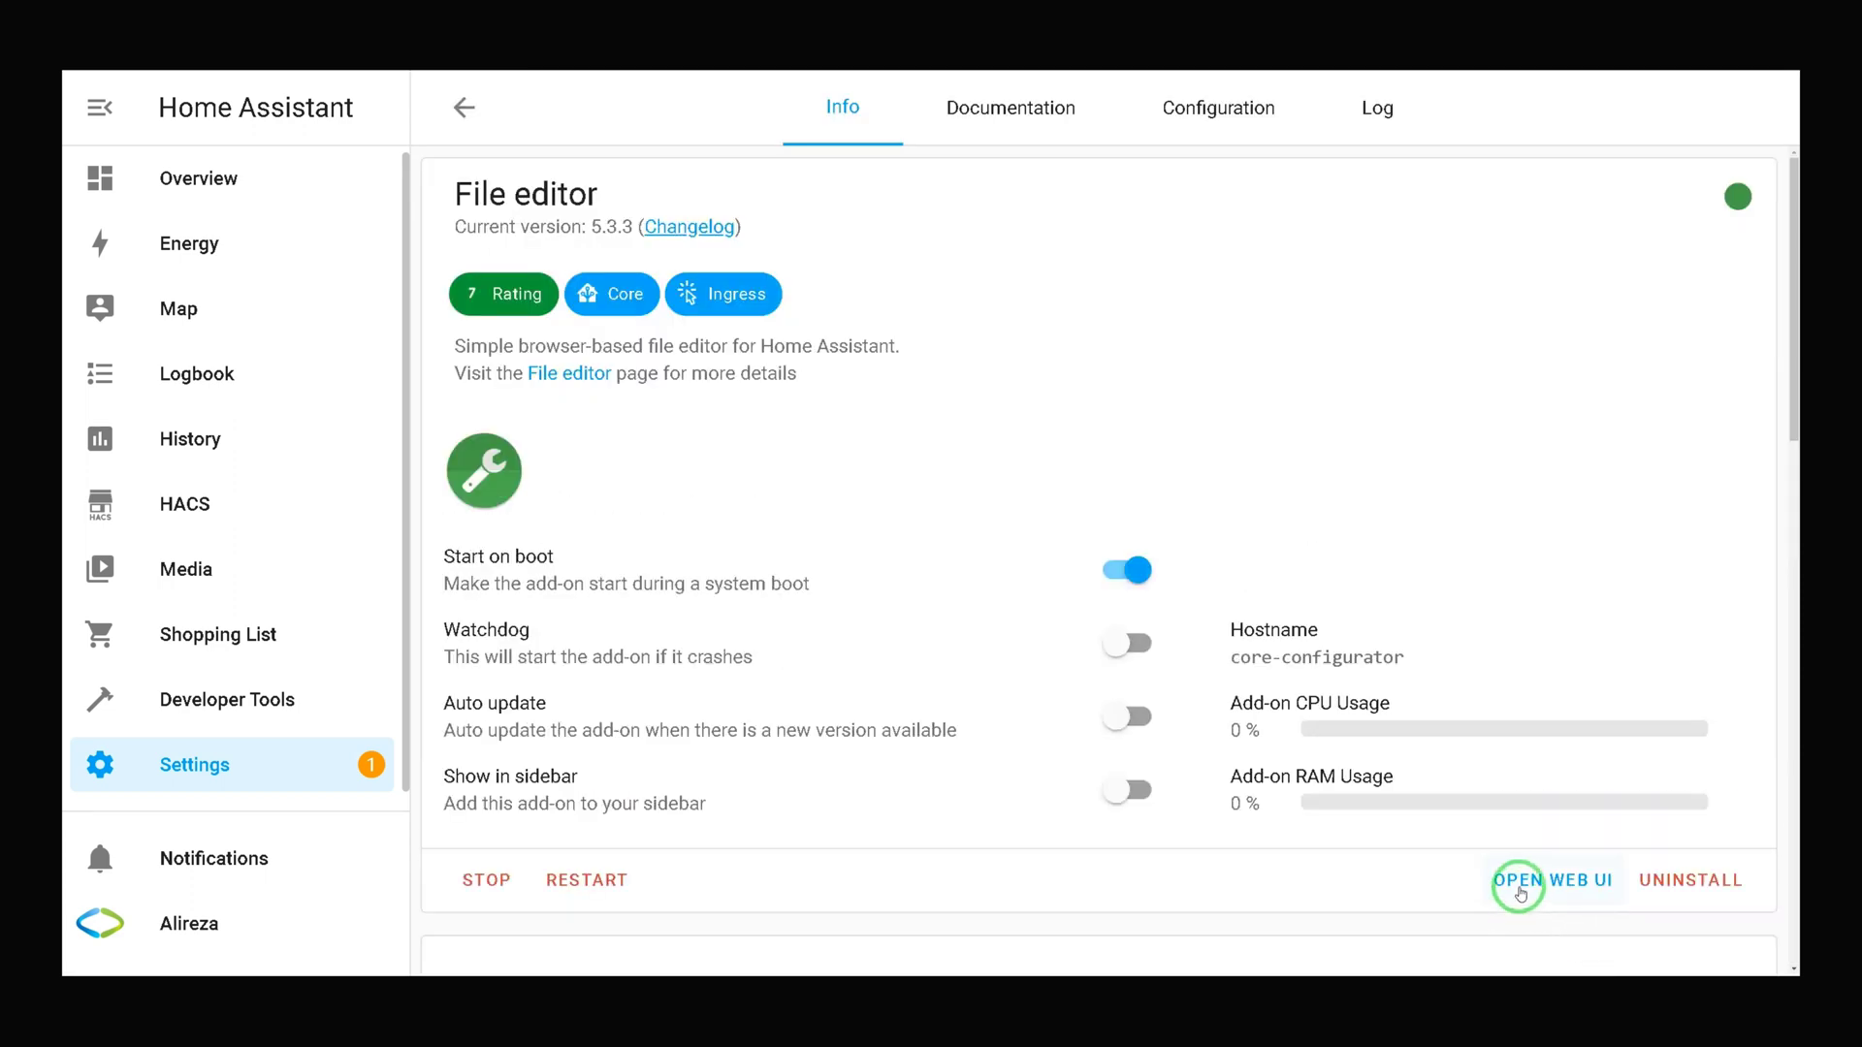
click(1532, 889)
click(498, 175)
click(534, 397)
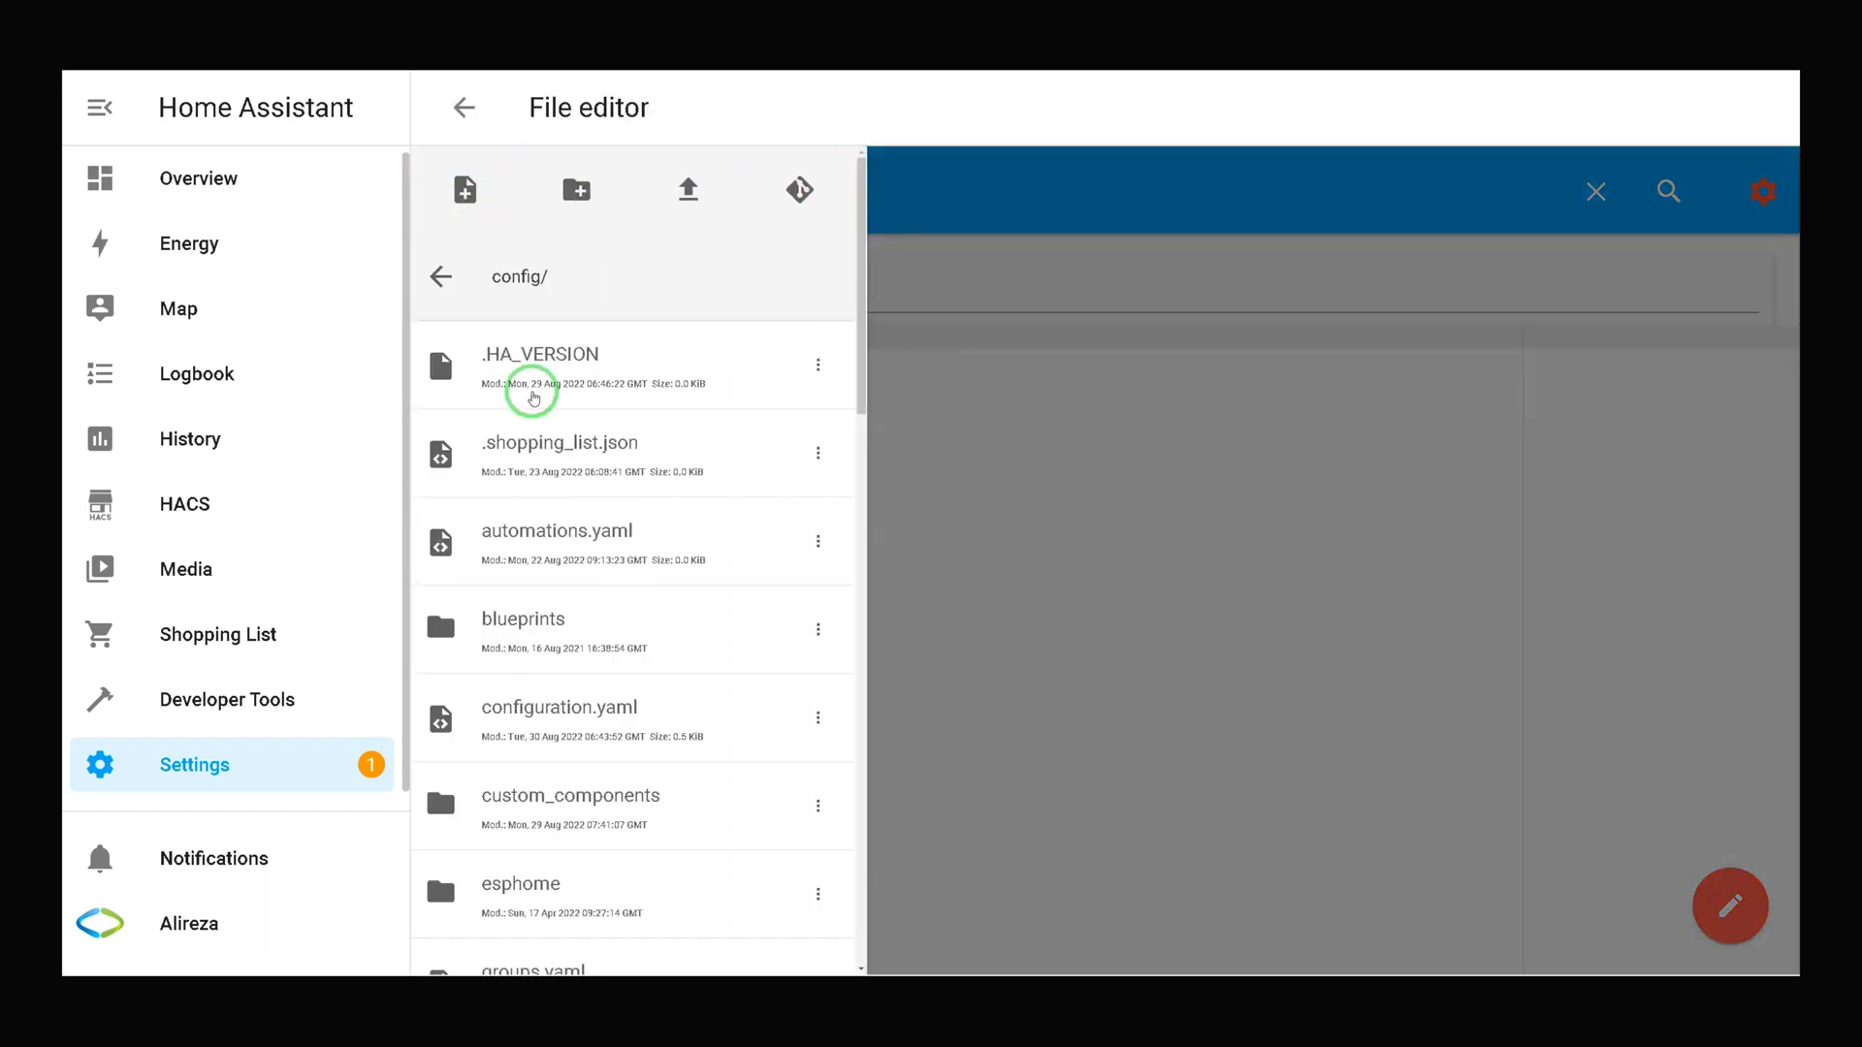
click(588, 709)
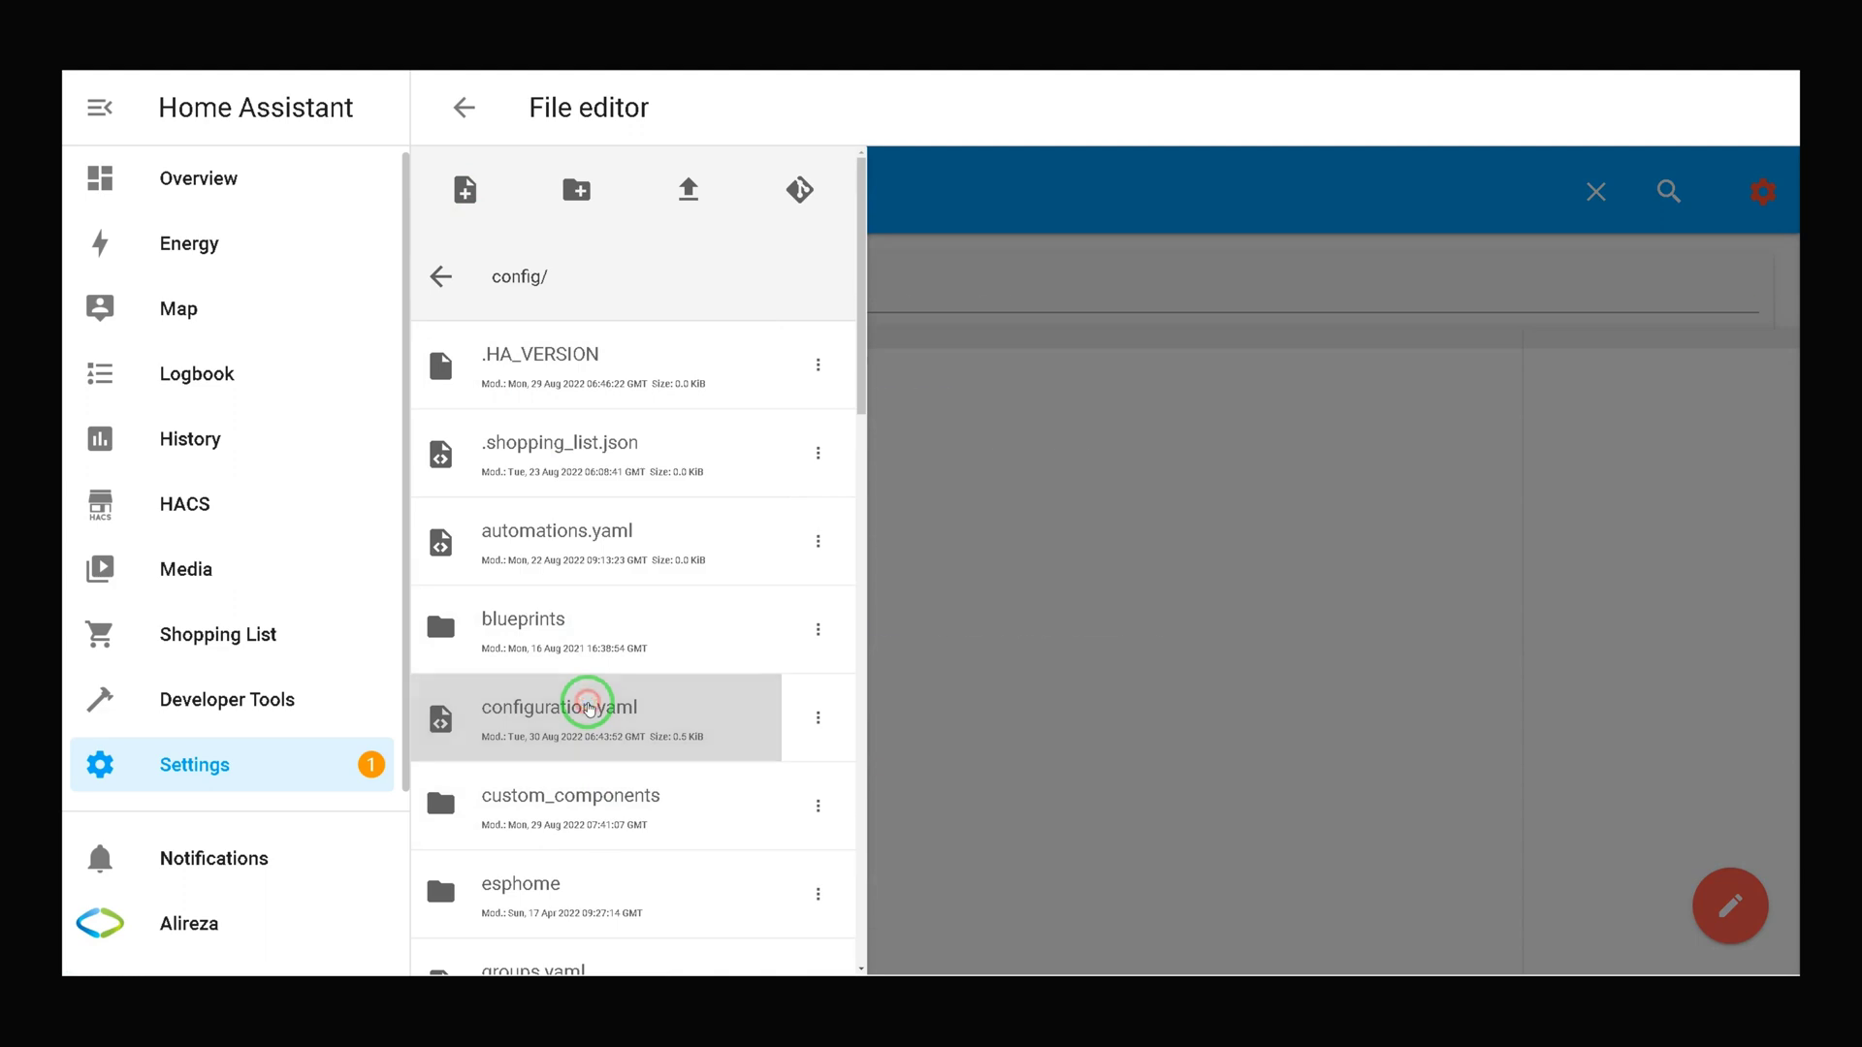
click(1233, 438)
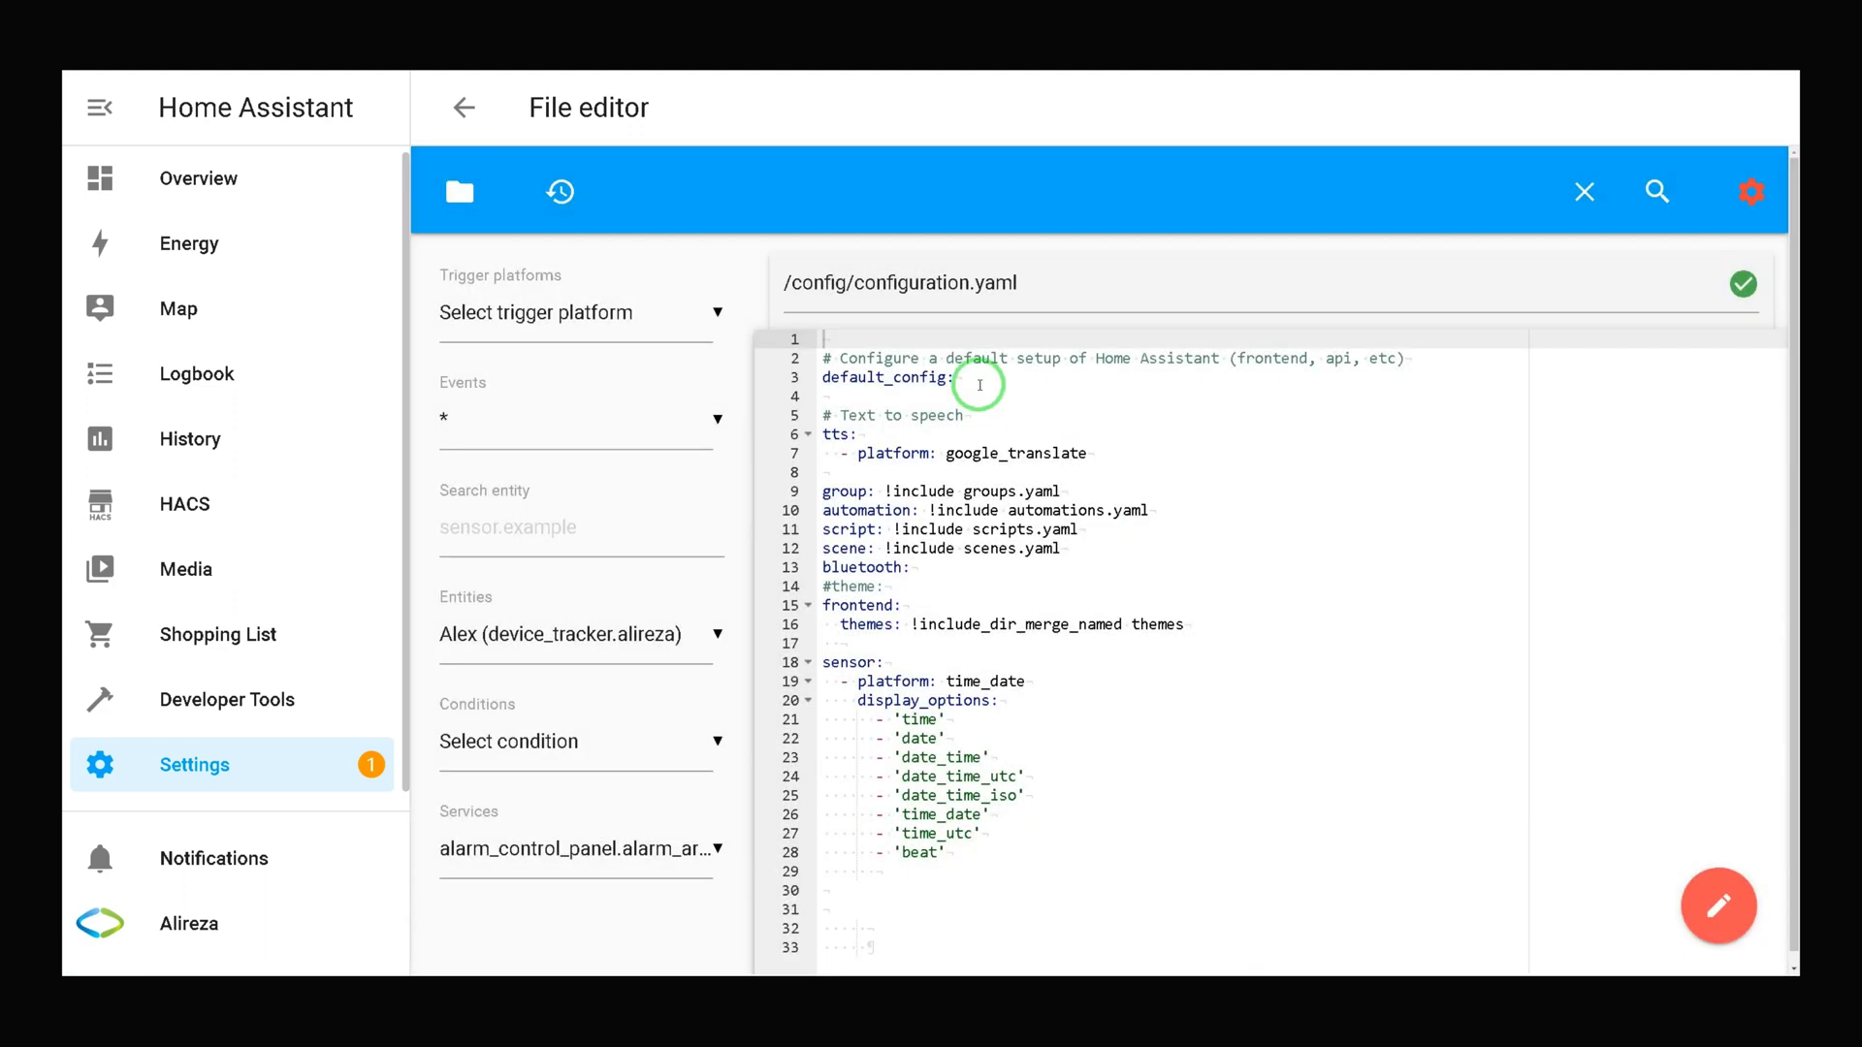
drag(977, 382, 822, 377)
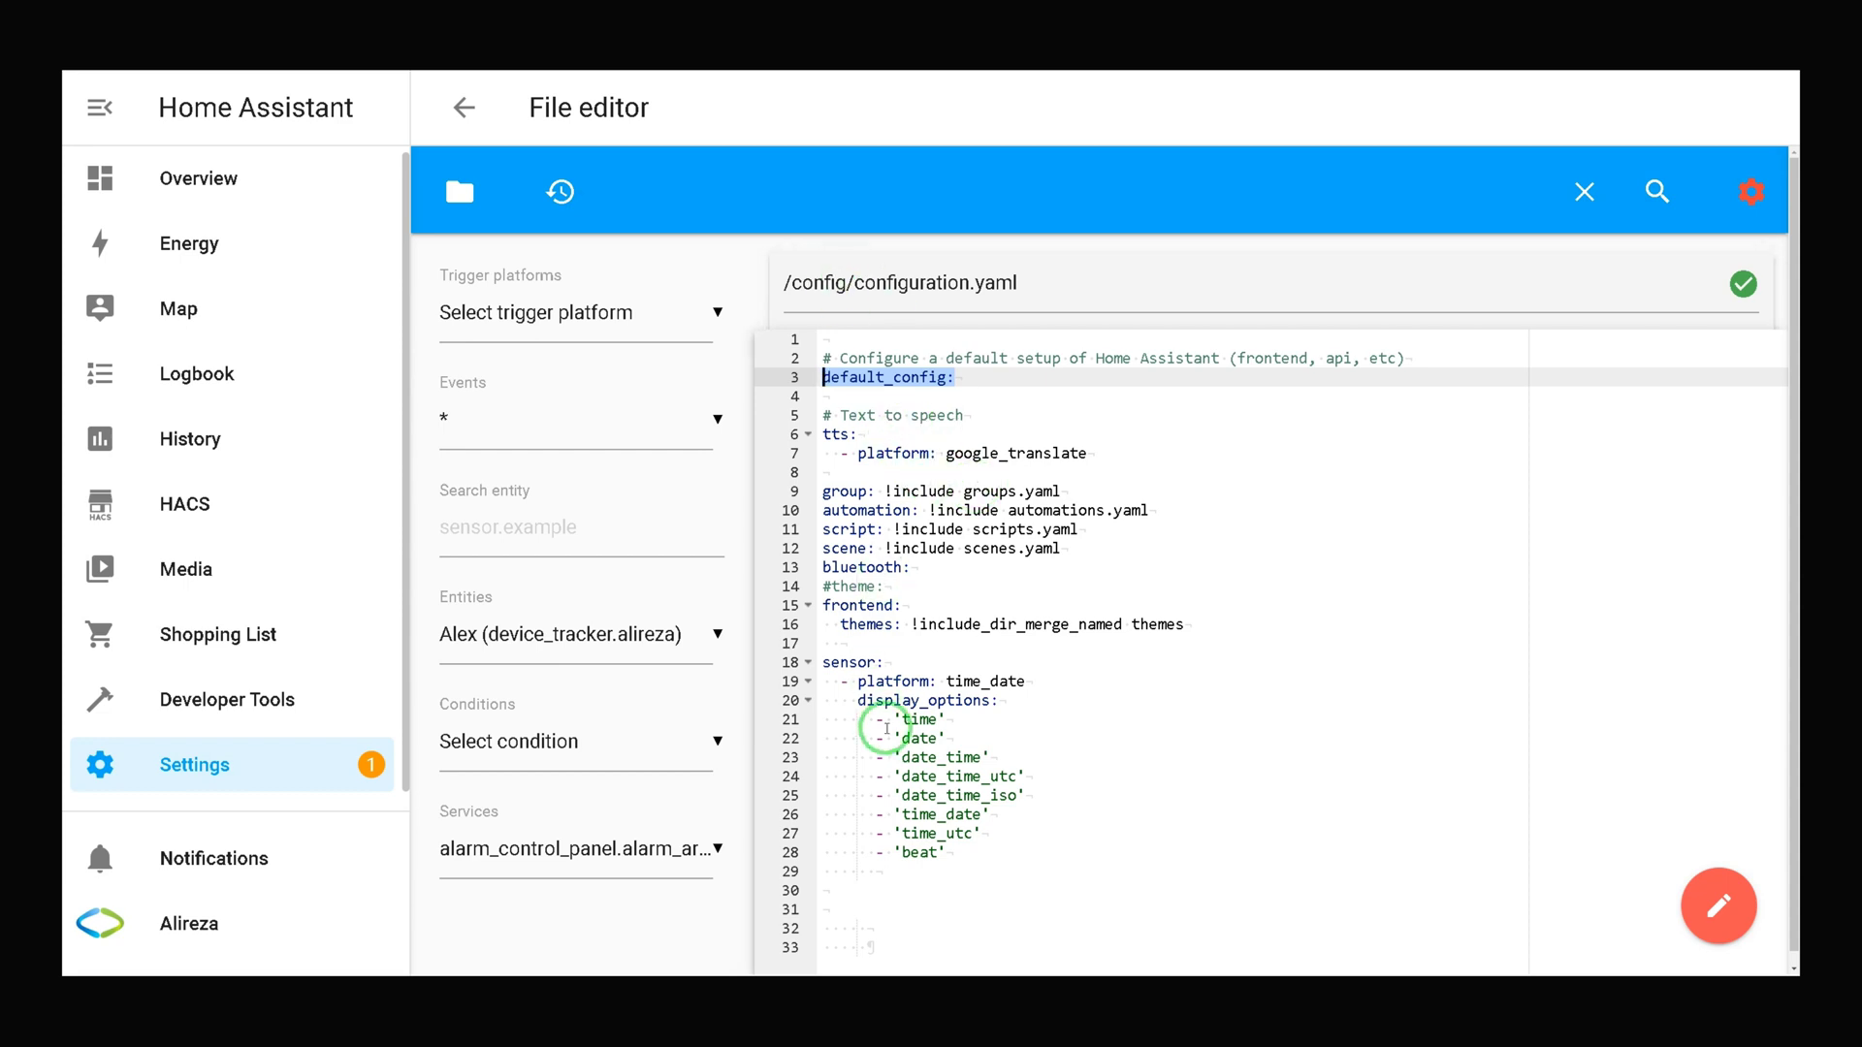
Indent line 31 below the sensor block and add 17 blank lines after it.
click(864, 912)
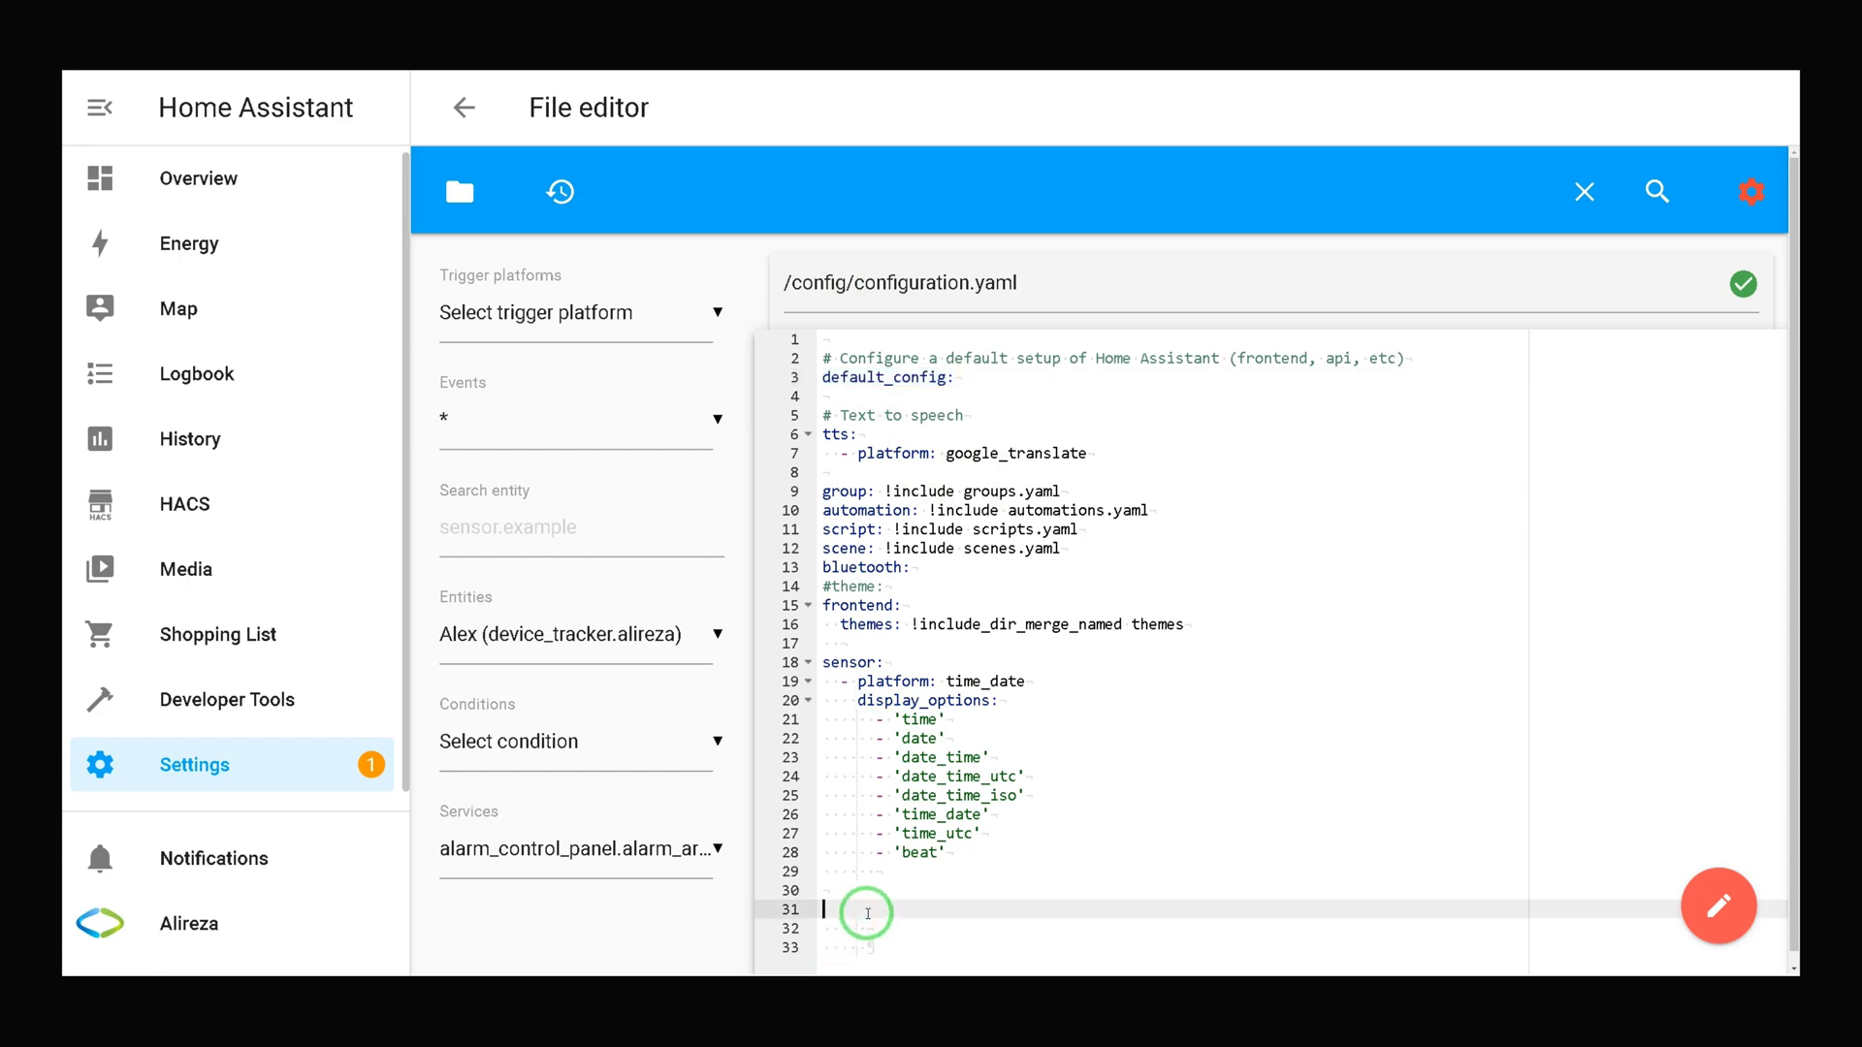
key(Tab)
key(Tab)
key(Tab)
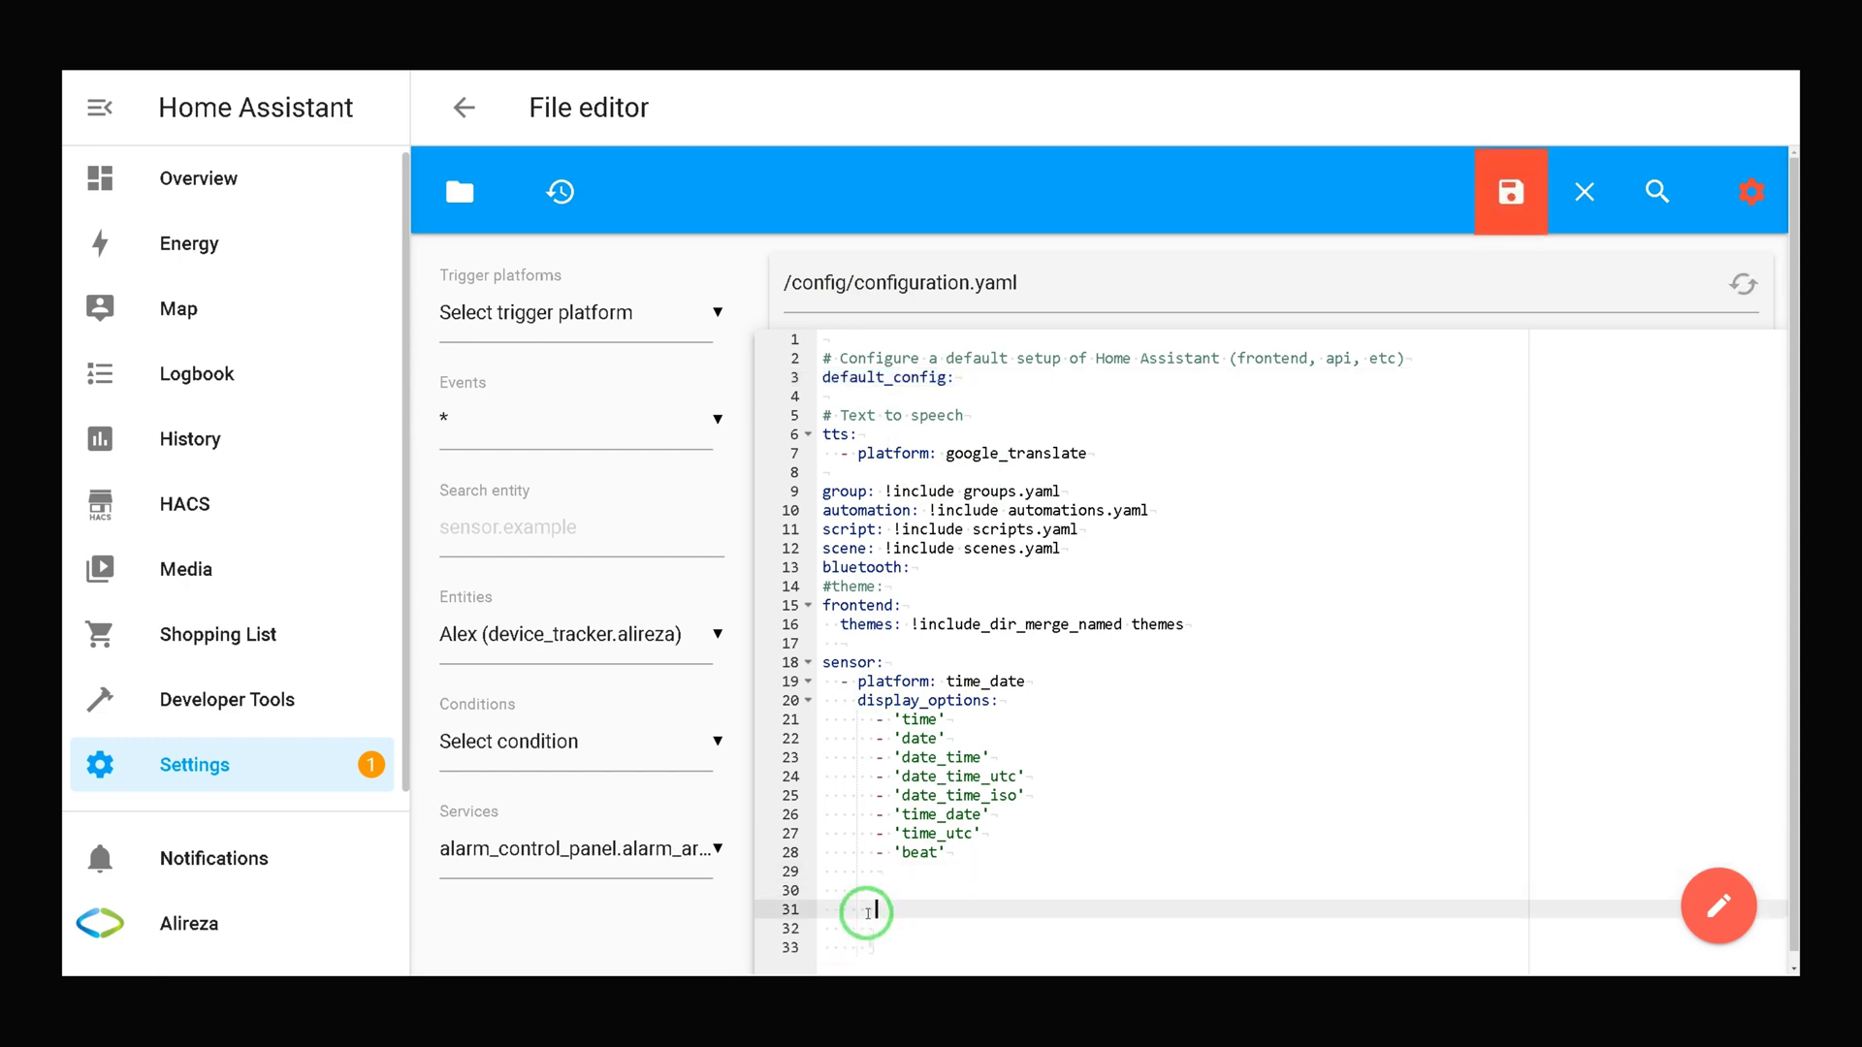
key(Return)
key(Return)
key(Return)
key(Return)
key(Return)
key(Return)
key(Return)
key(Return)
key(Return)
key(Return)
key(Return)
key(Return)
key(Return)
key(Return)
key(Return)
key(Return)
key(Return)
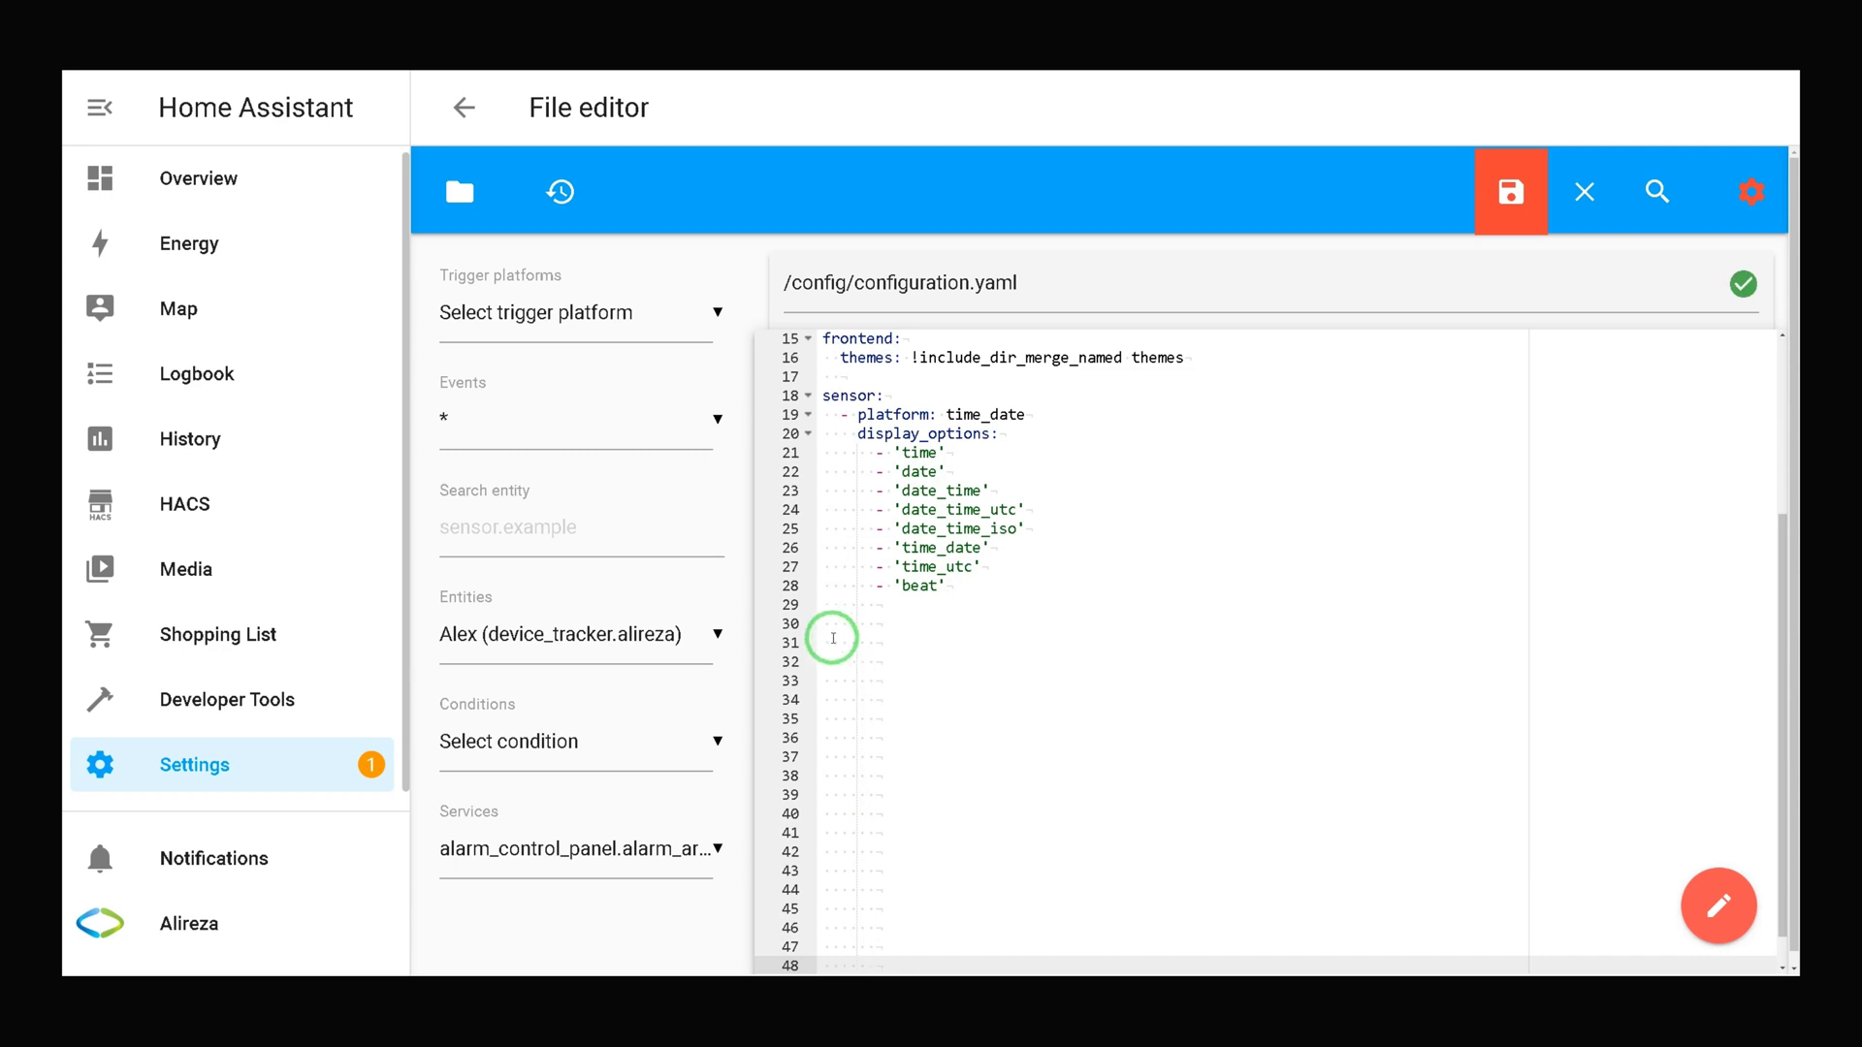
Add an unindented logbook: entry on line 31 of configuration.yaml, followed by a new line.
click(833, 638)
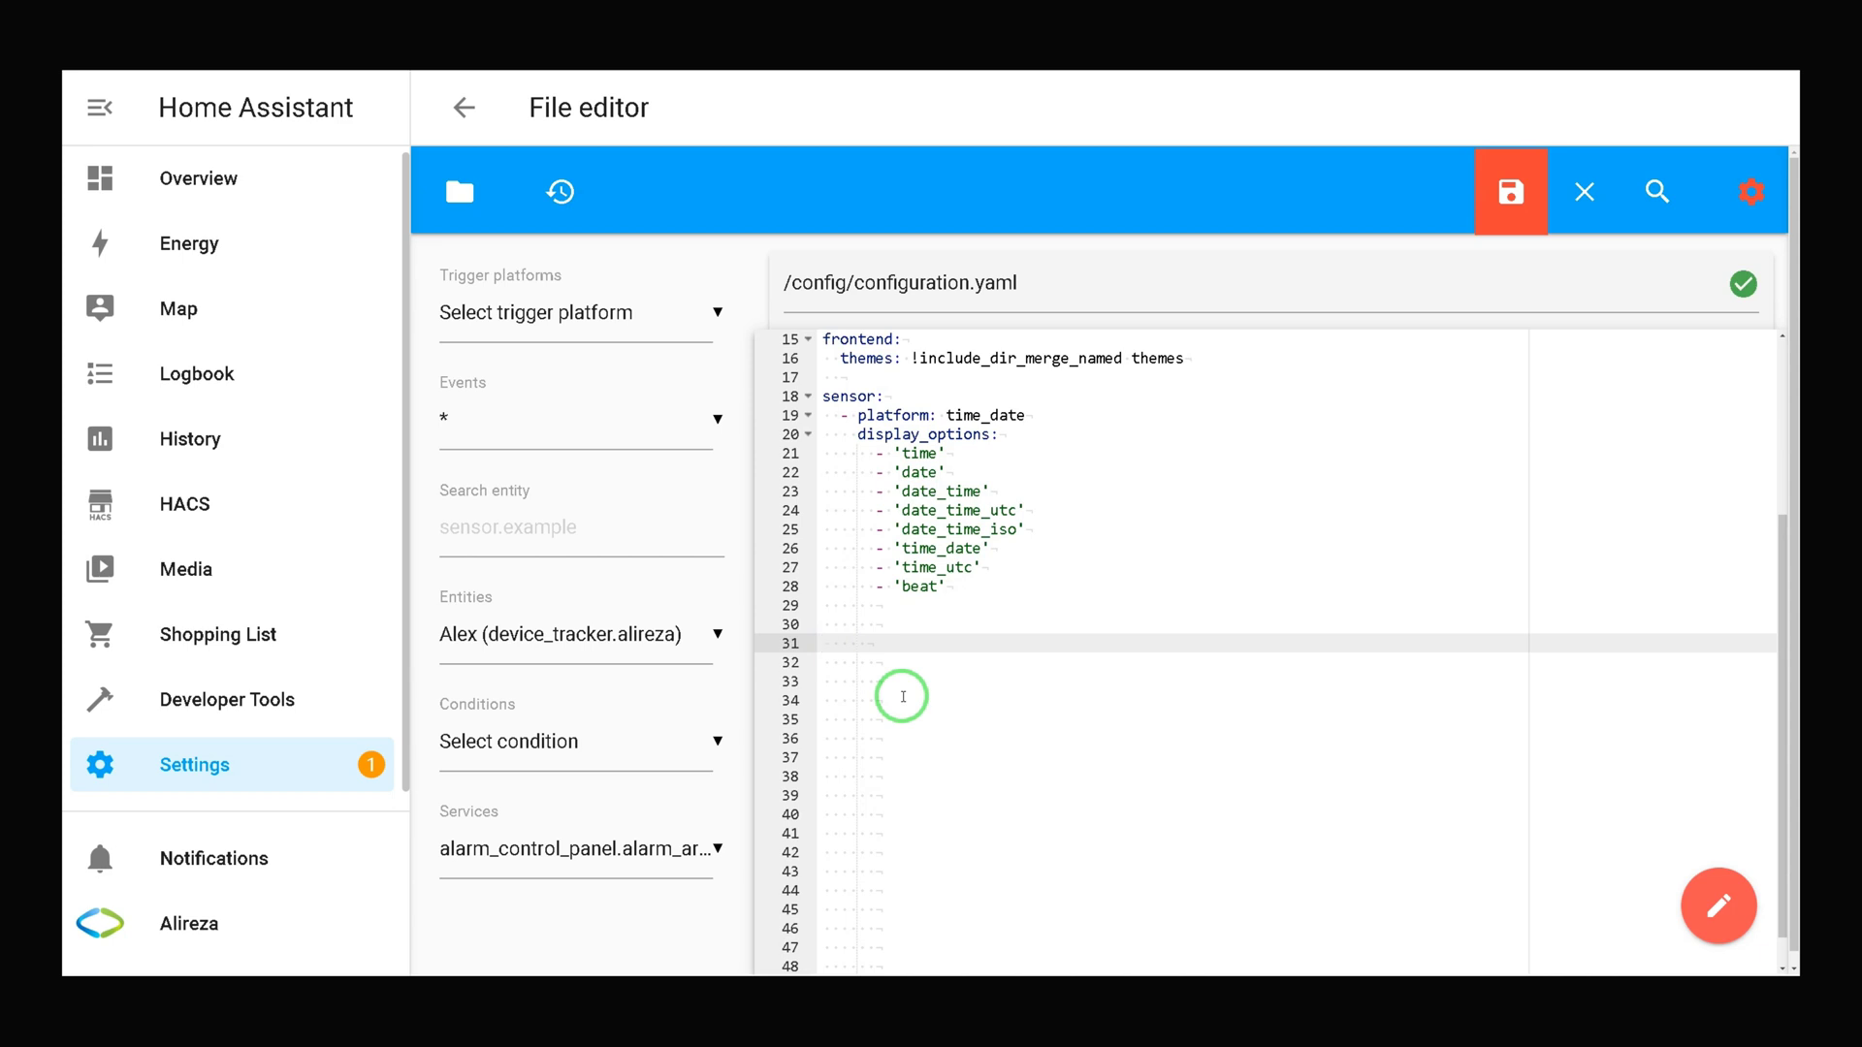
text(logbook:)
key(Return)
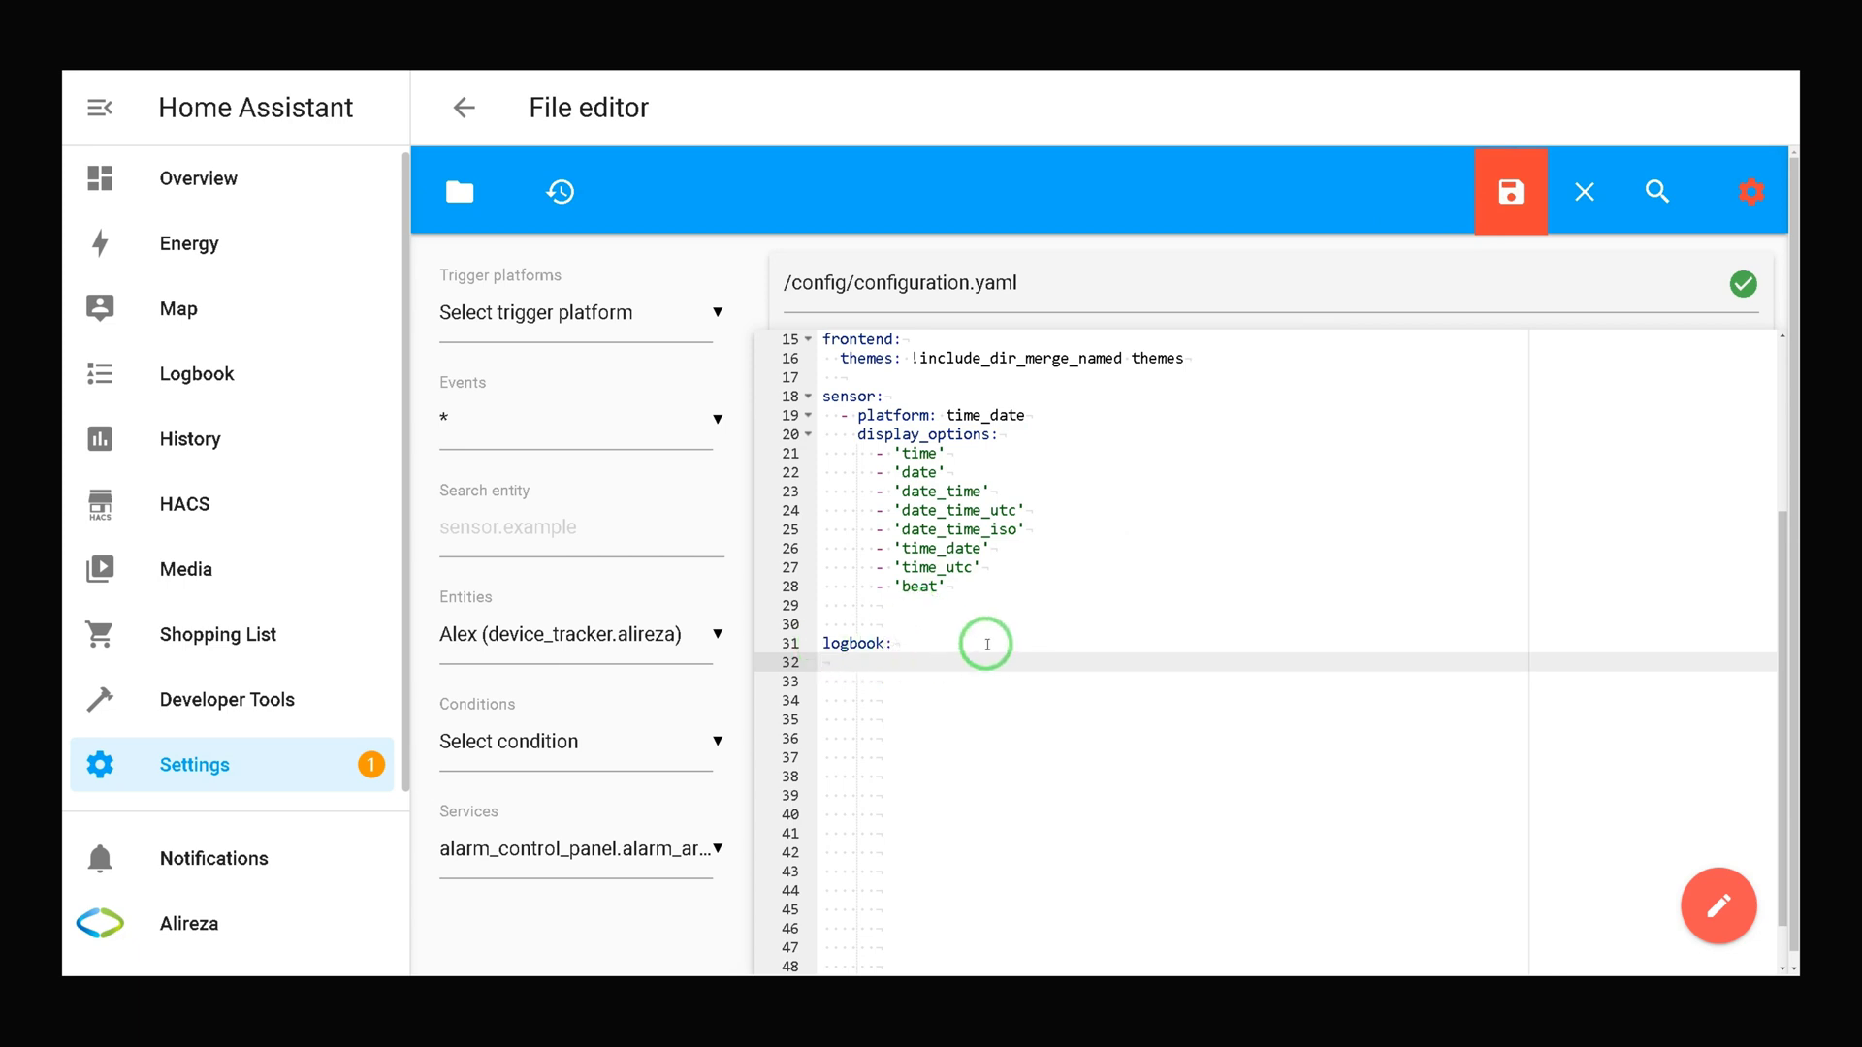
Review configuration.yaml, highlighting the logbook: entry on line 31 and the default_config: entry on line 3.
scroll(986, 644, up, 3)
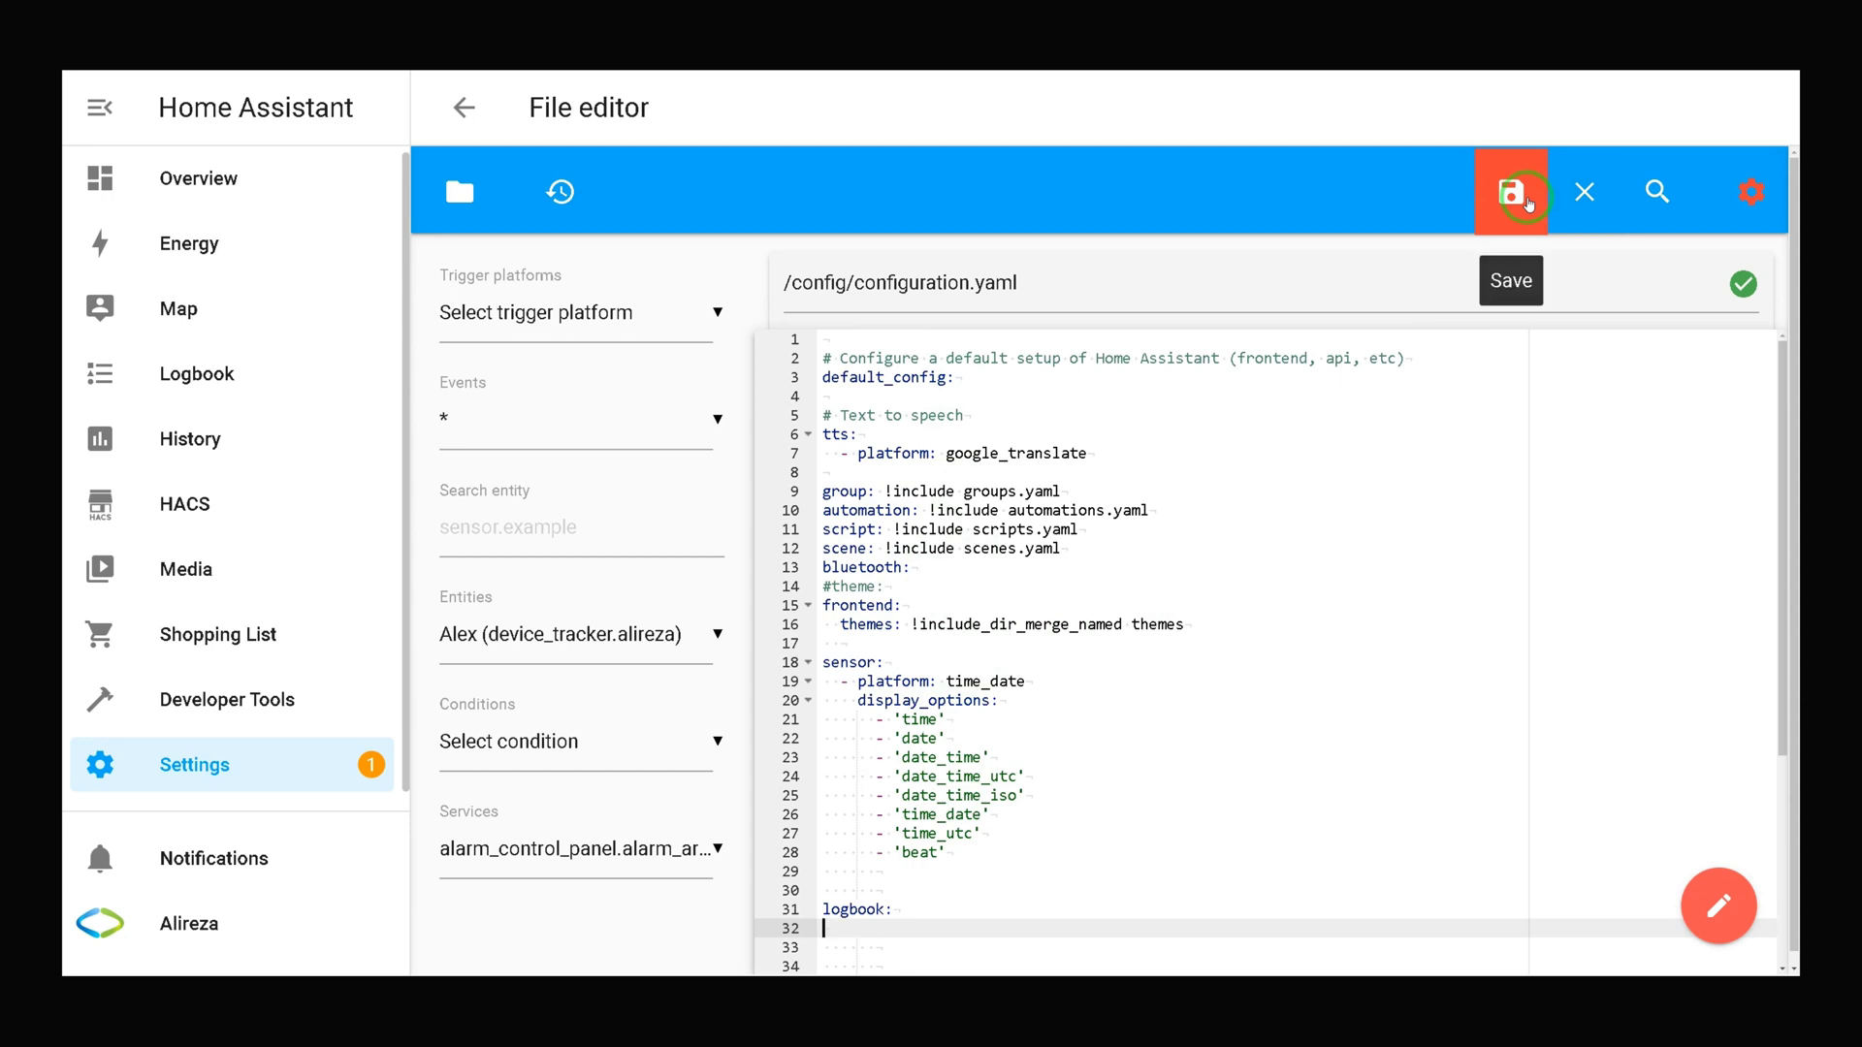
scroll(1170, 456, down, 3)
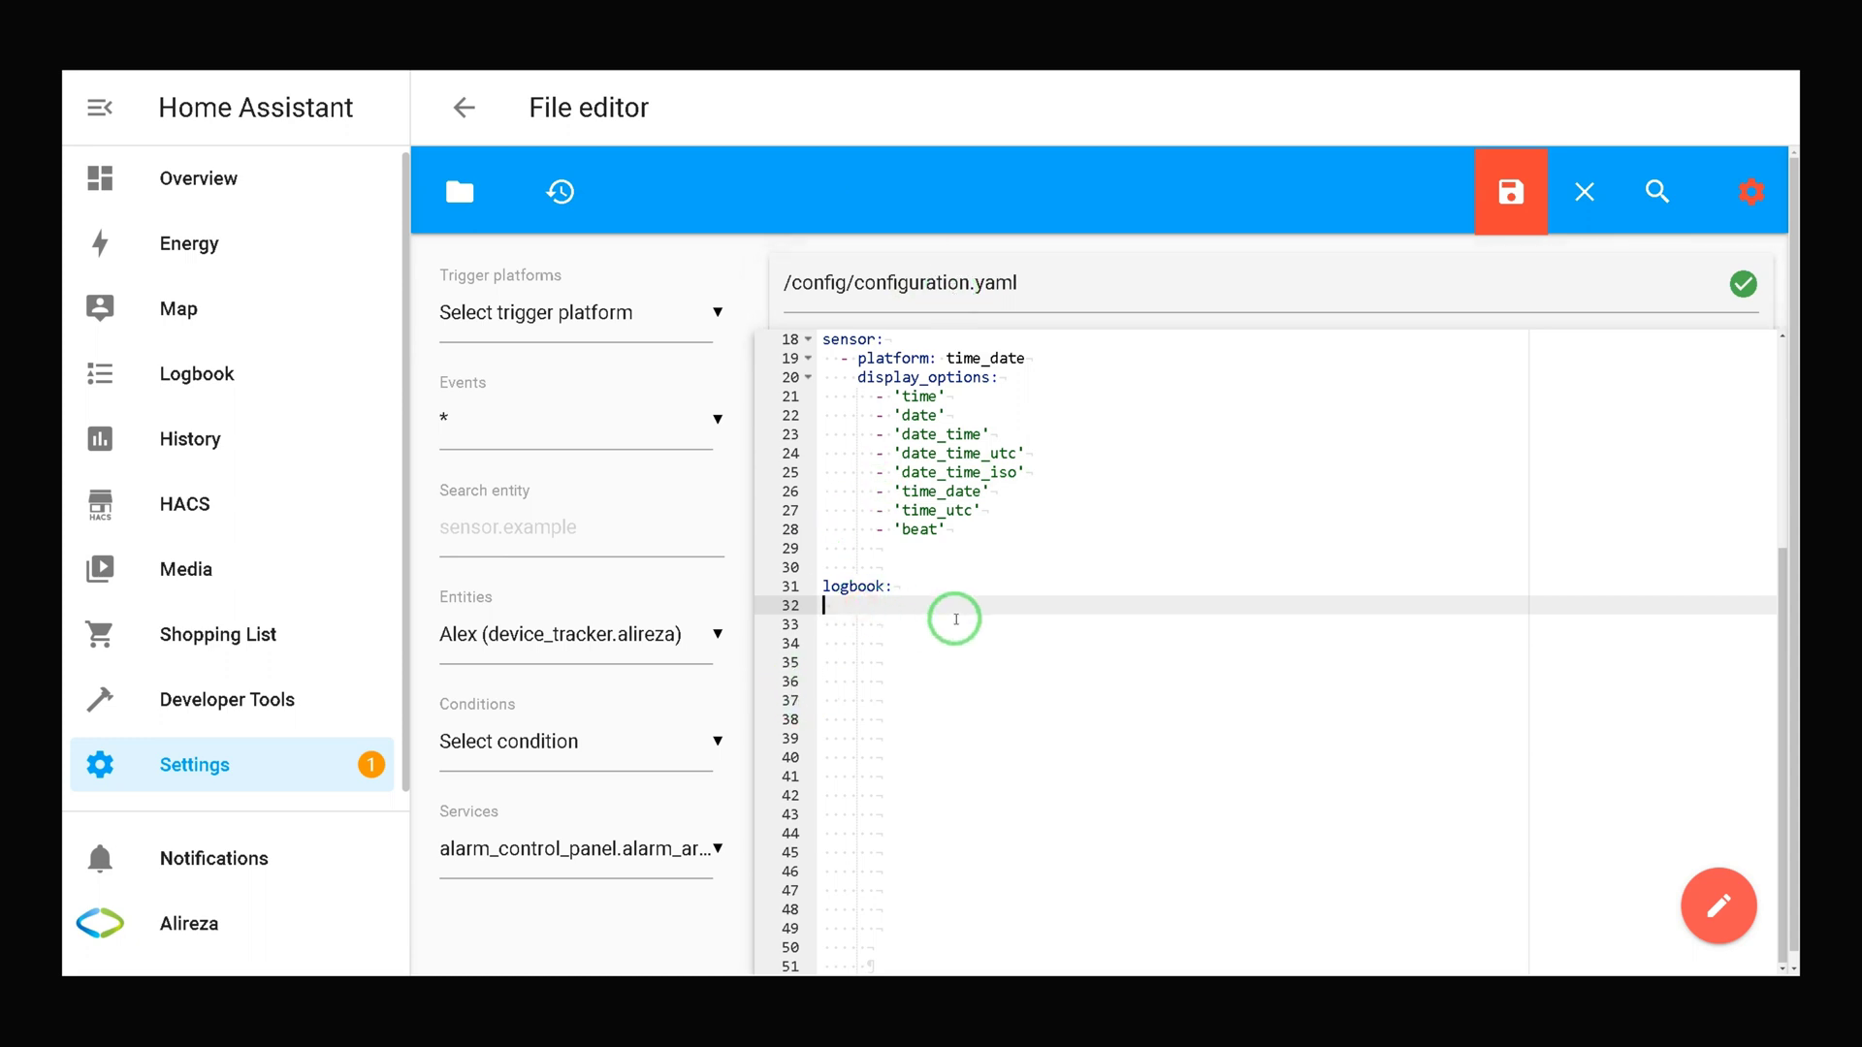
scroll(958, 611, up, 3)
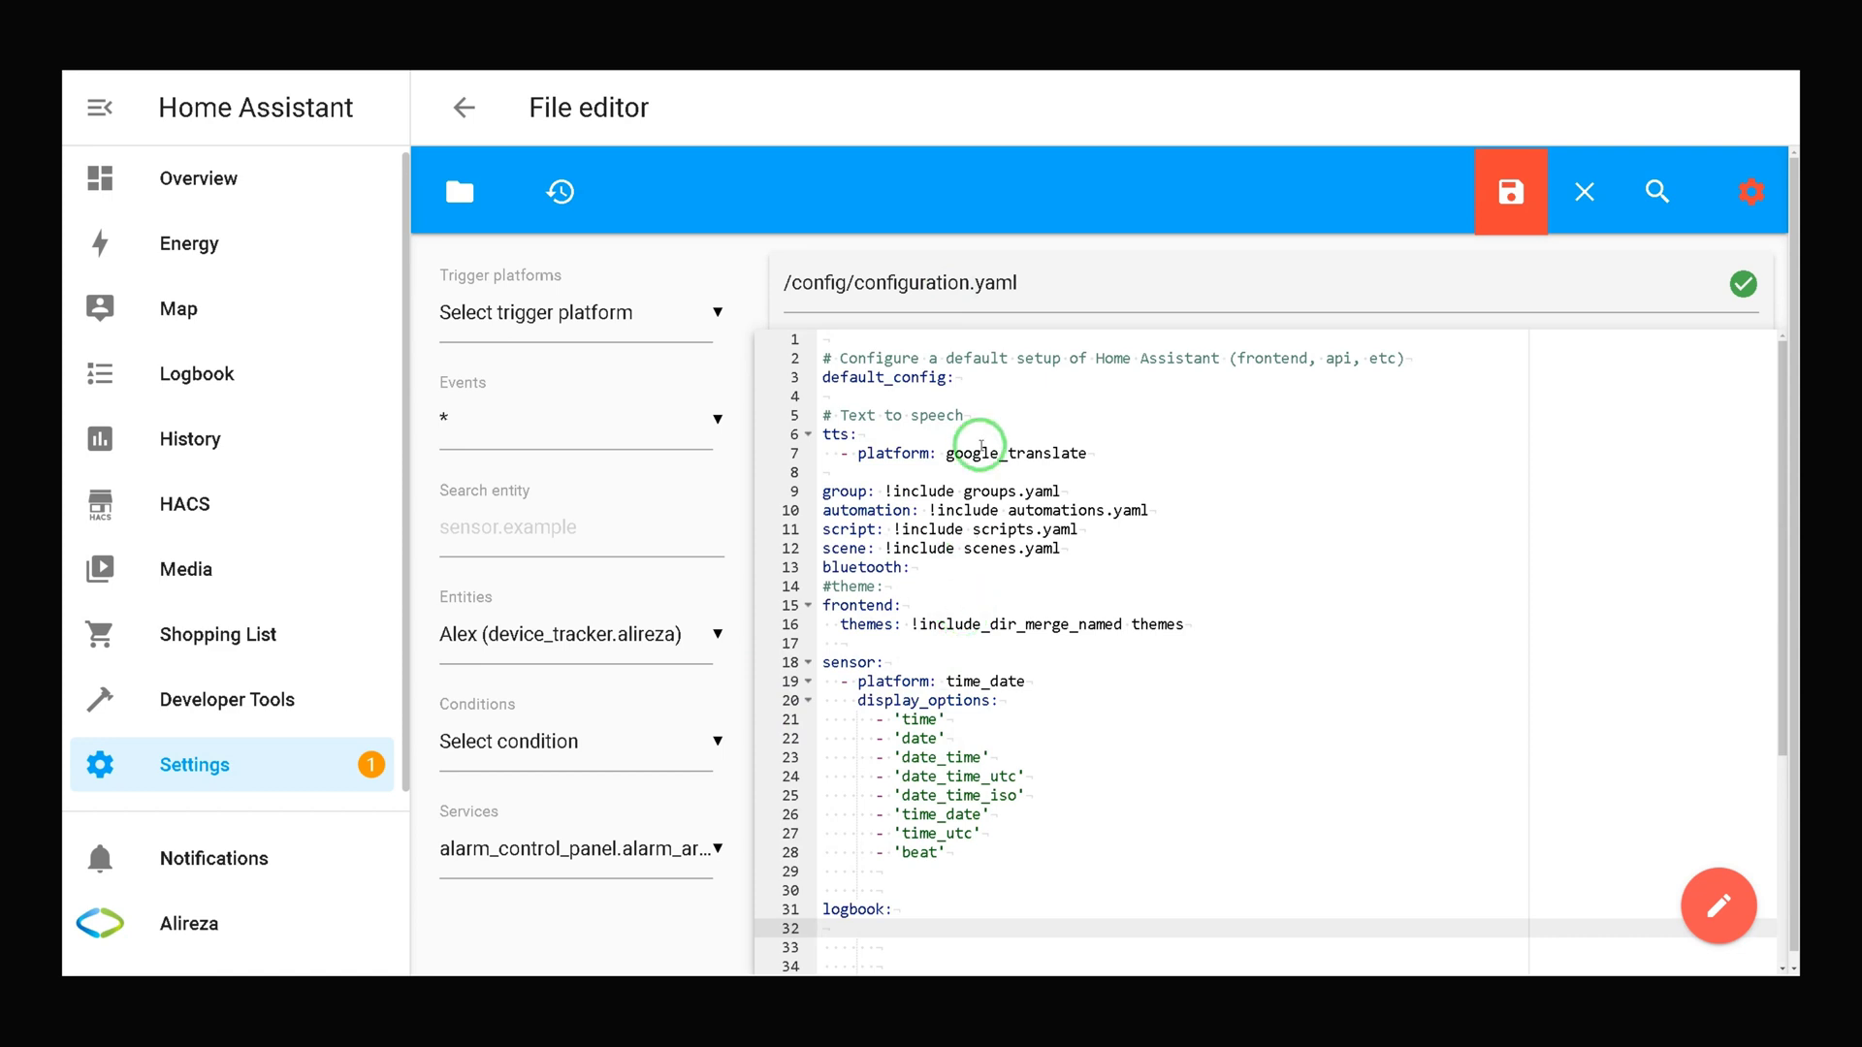
scroll(979, 444, down, 1)
scroll(979, 444, down, 3)
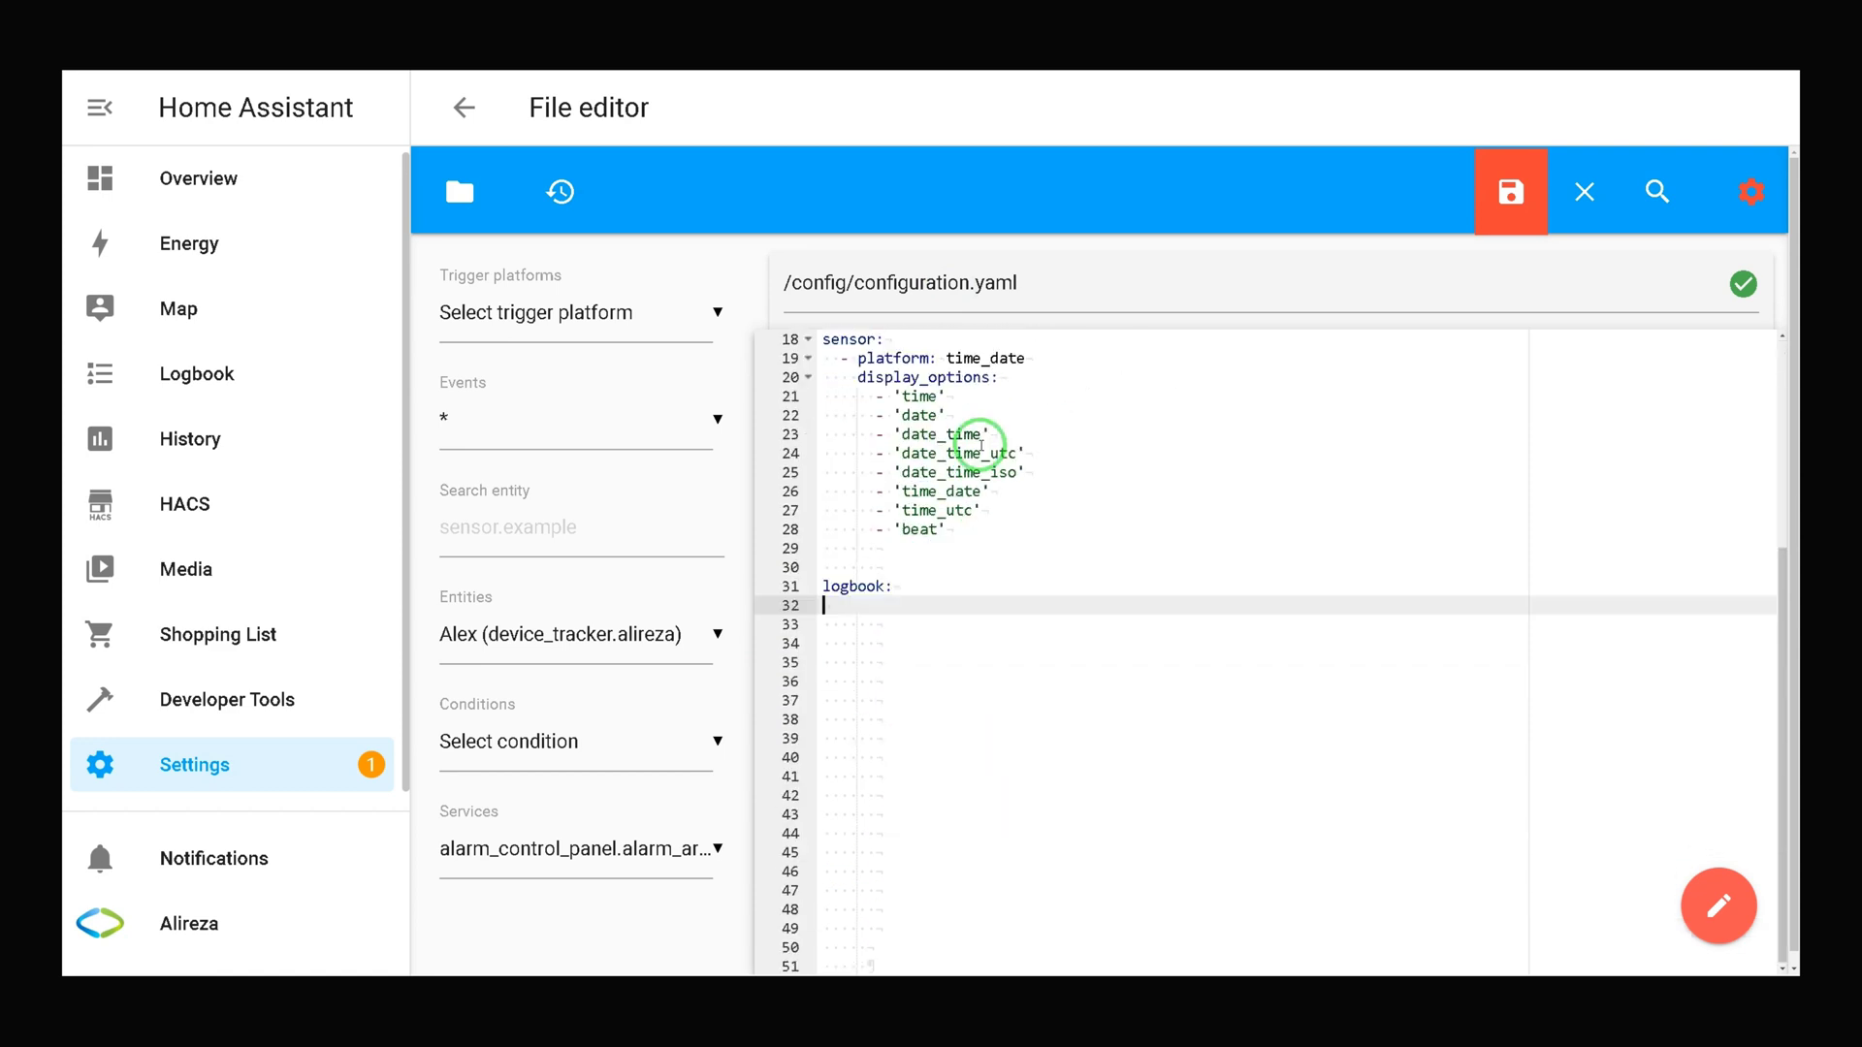
drag(894, 587, 790, 582)
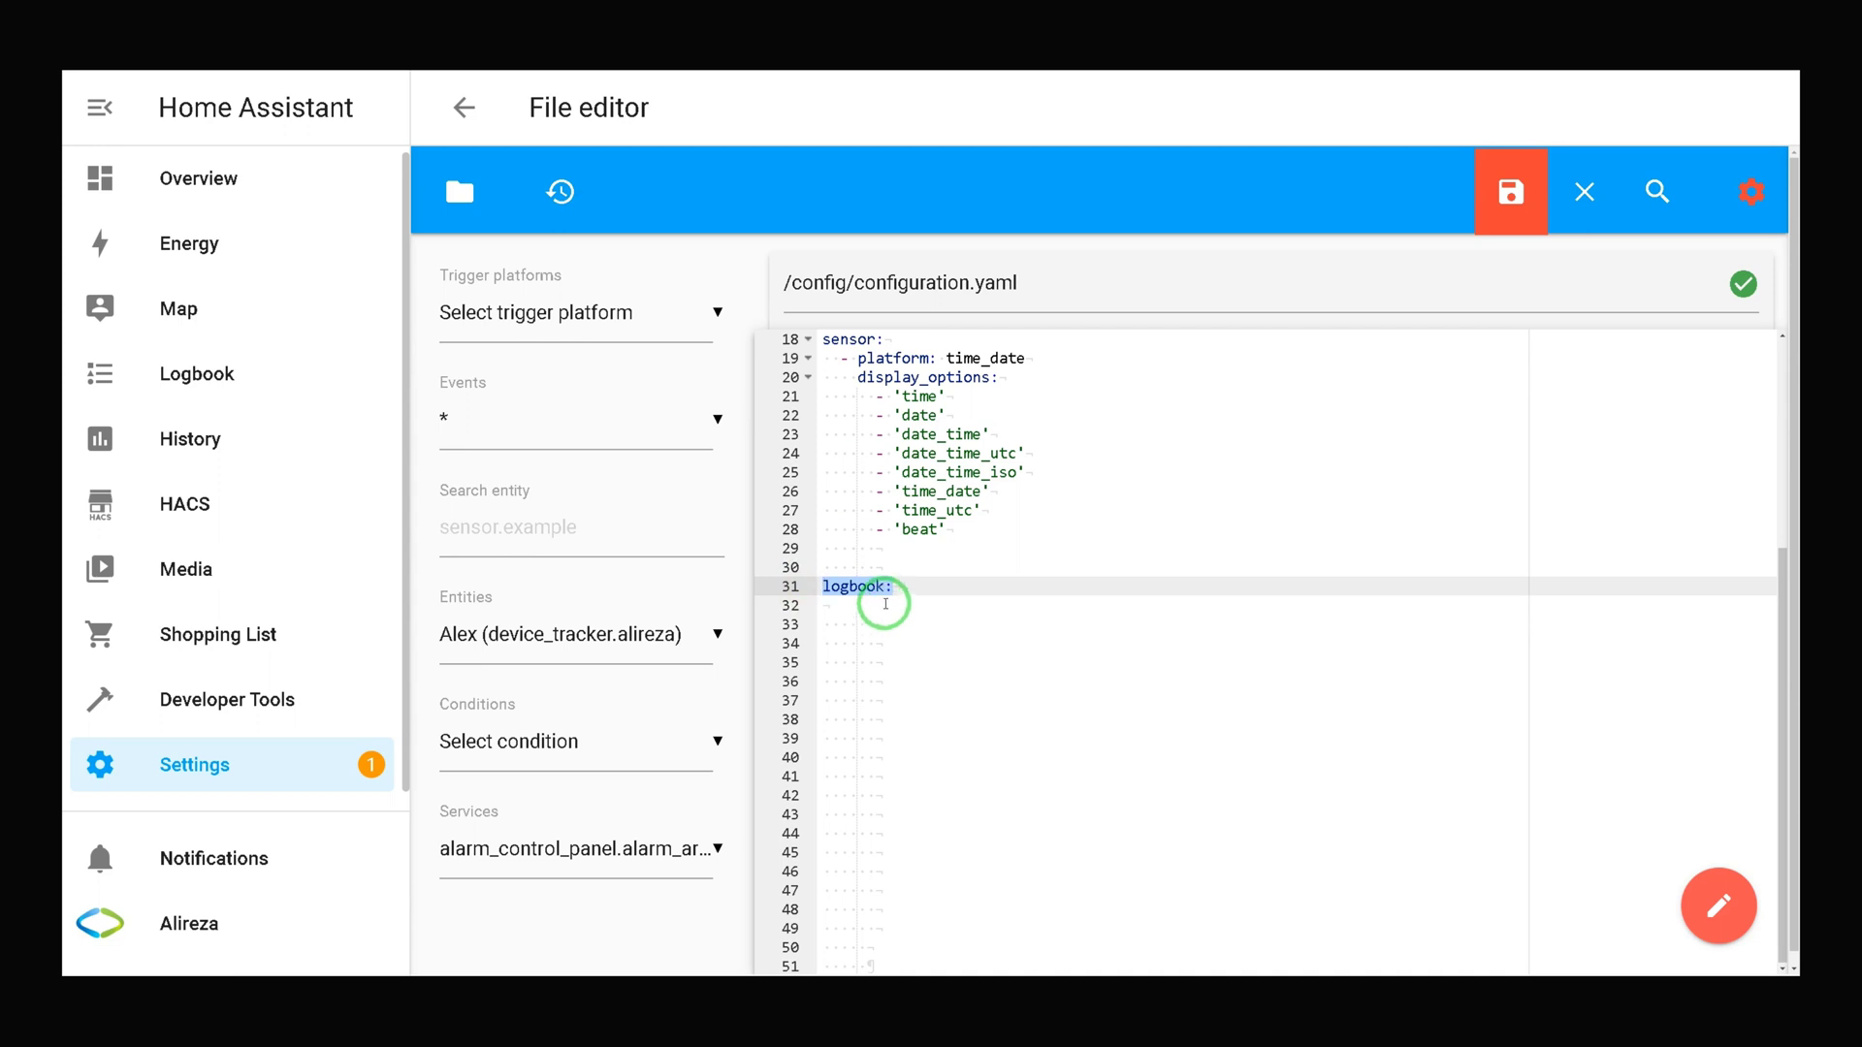
scroll(886, 604, up, 1)
scroll(885, 604, up, 3)
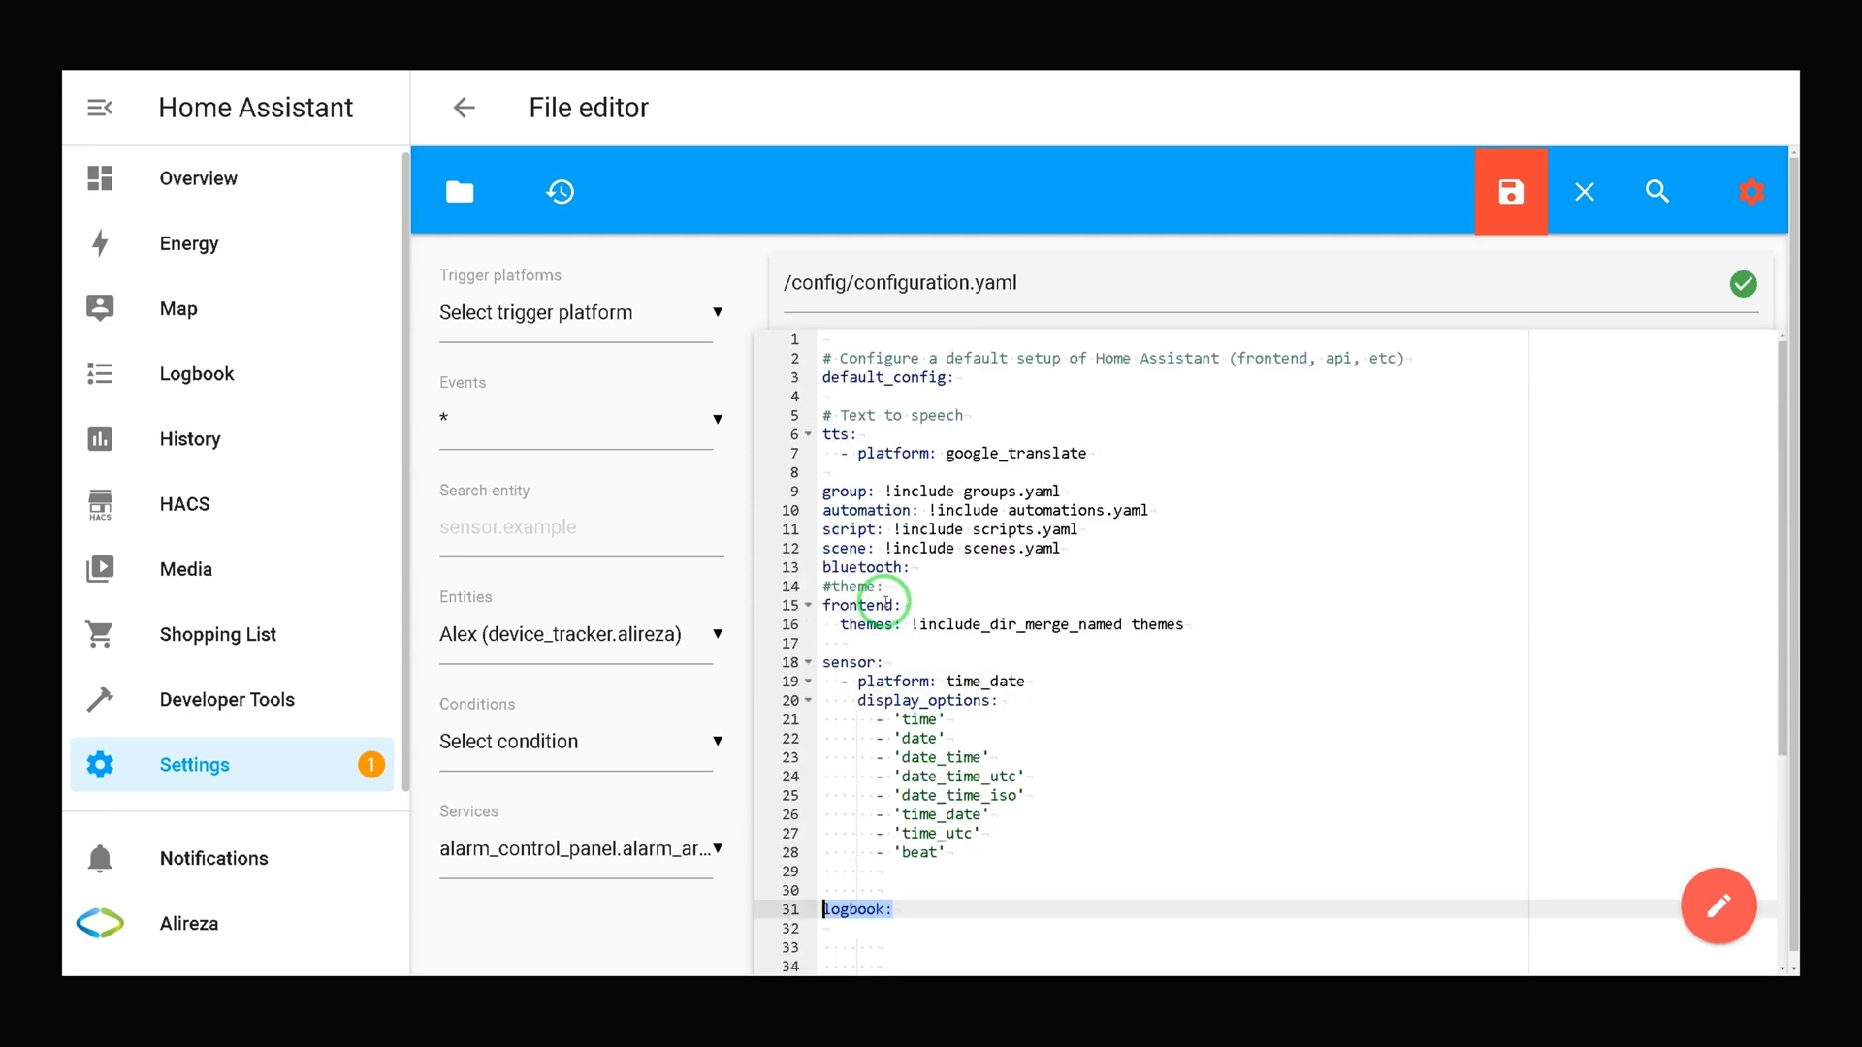
drag(970, 380, 800, 378)
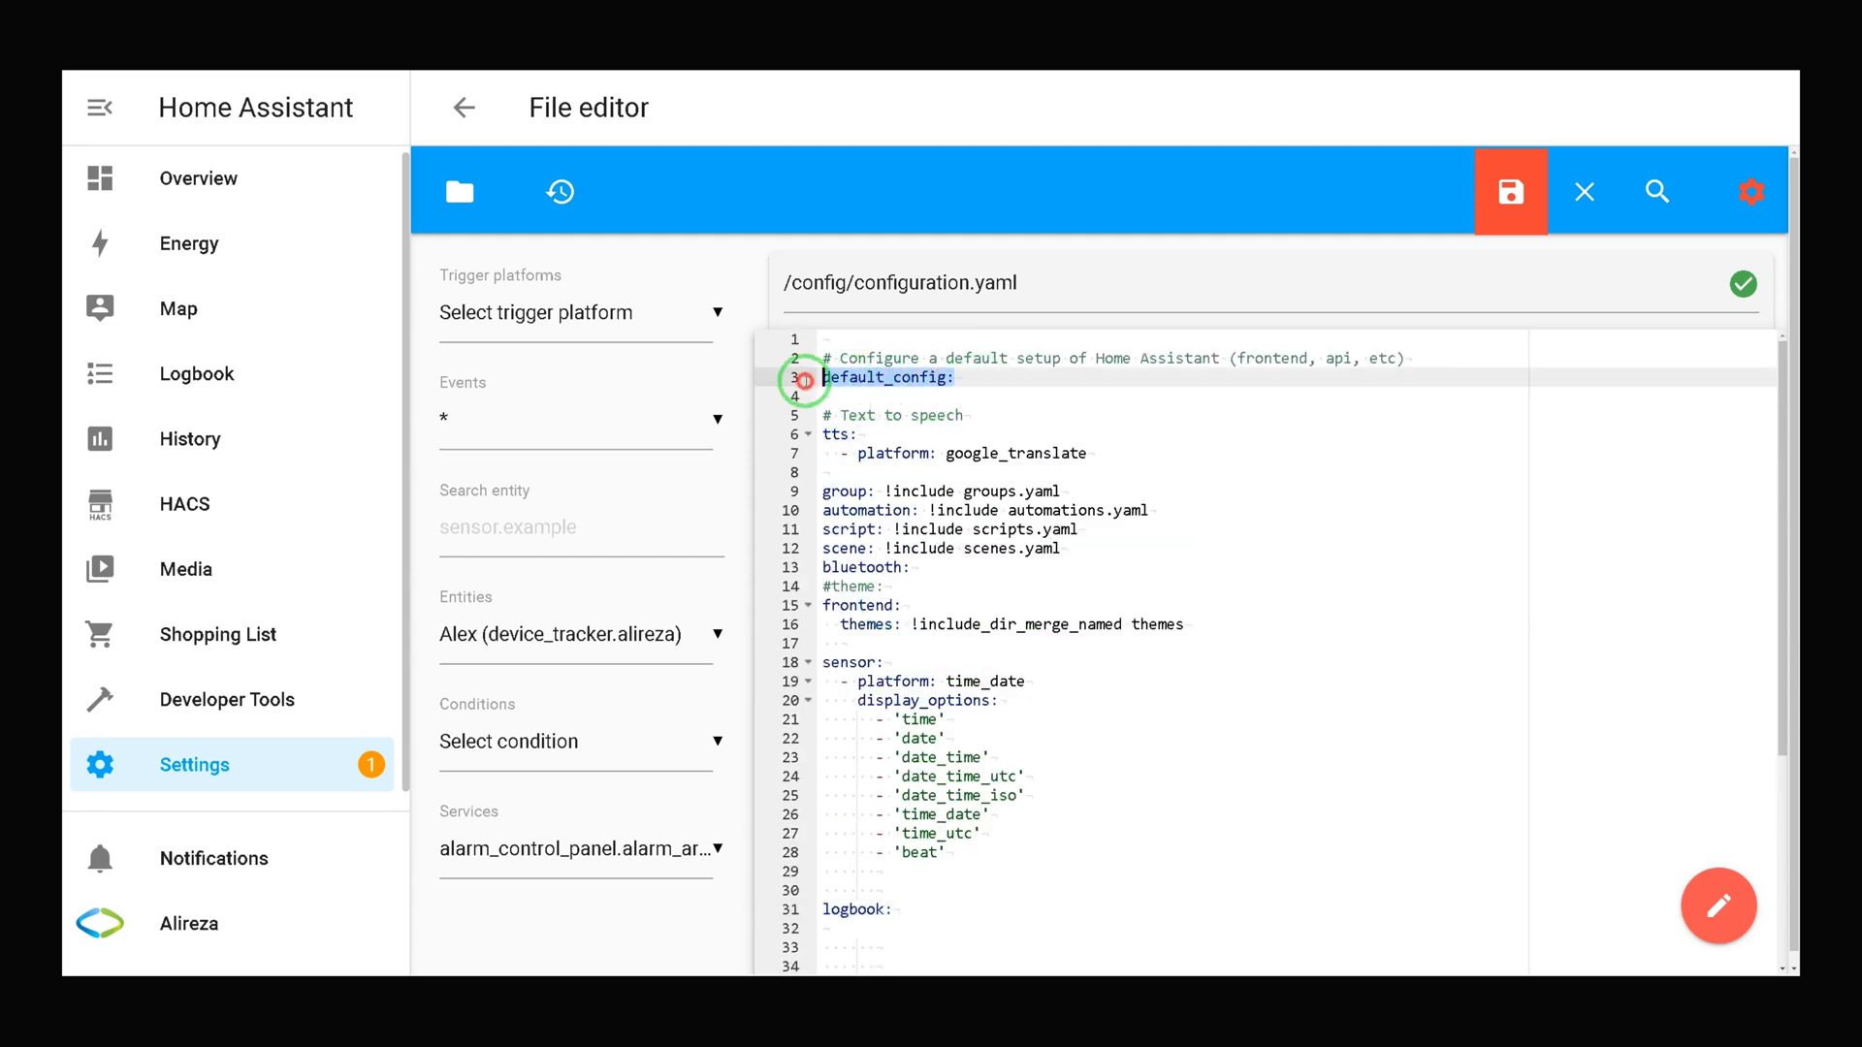
Add an exclude: key on line 32 under logbook:, with an indented entities: key on line 33.
scroll(882, 461, down, 3)
scroll(890, 456, down, 3)
click(870, 606)
click(853, 586)
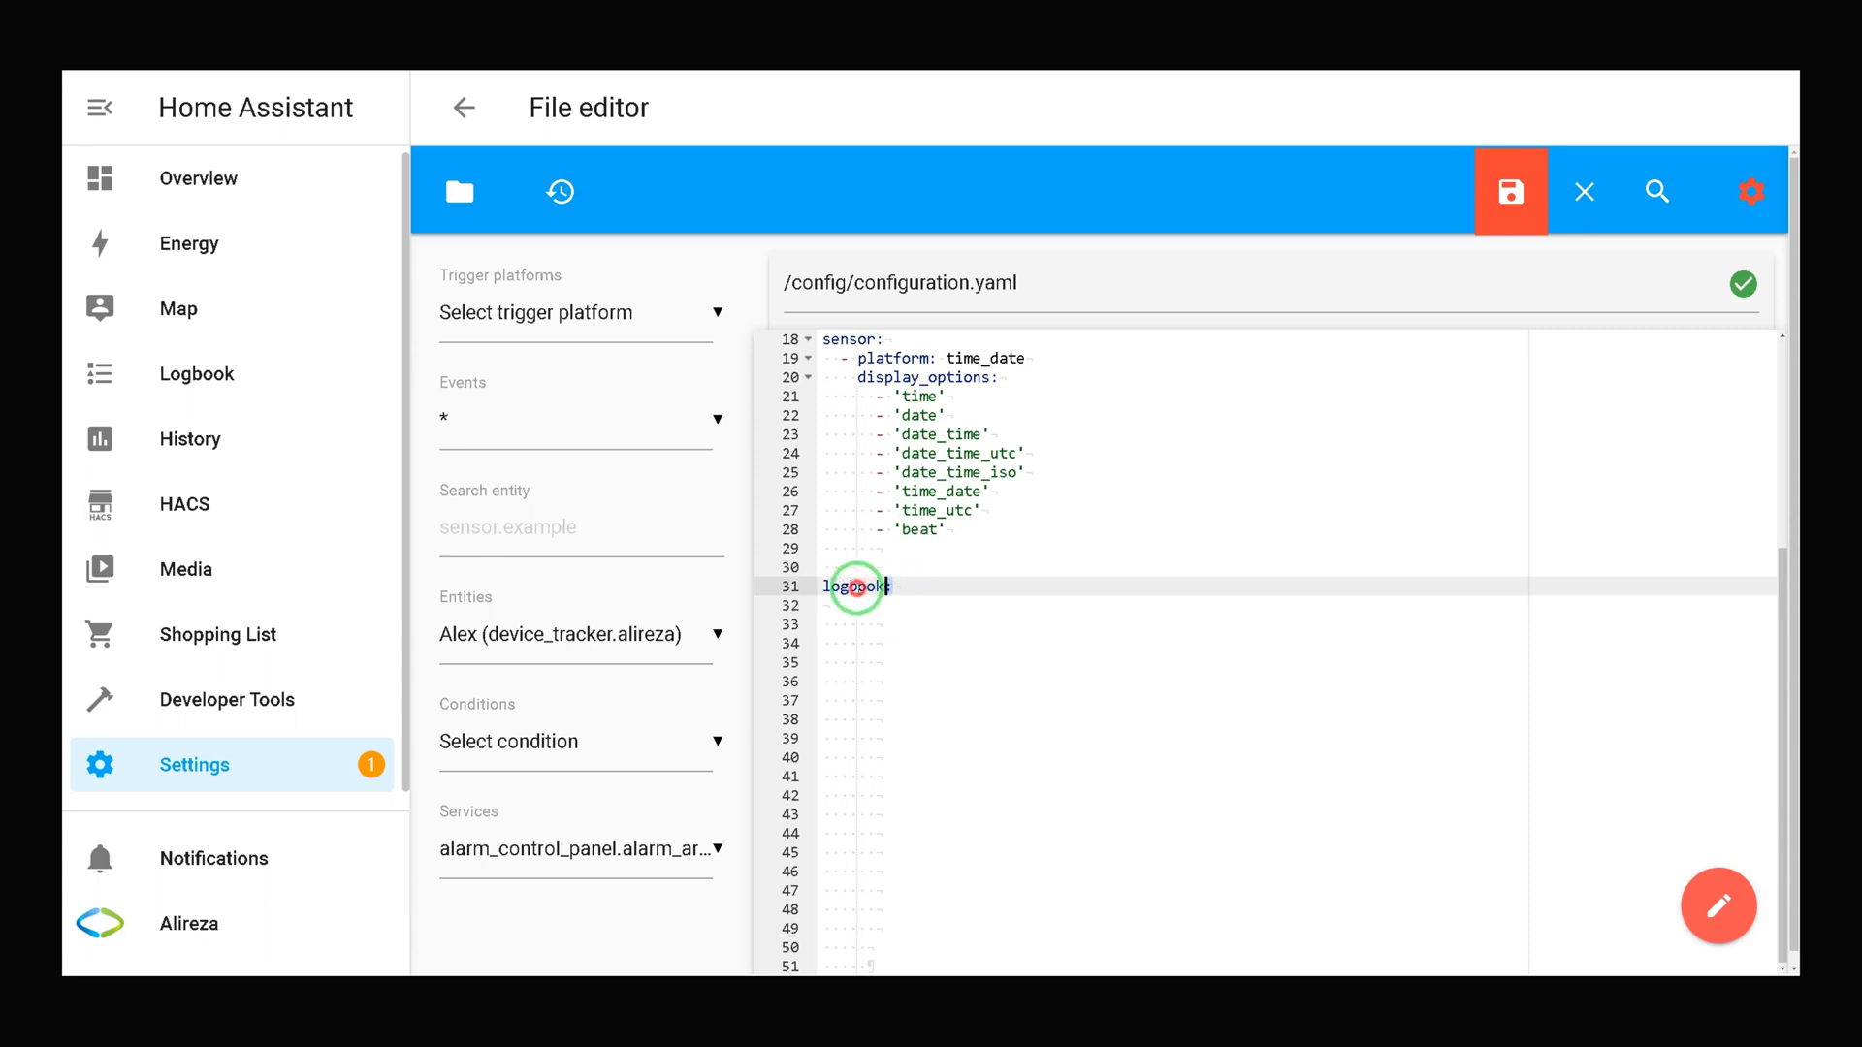
click(860, 603)
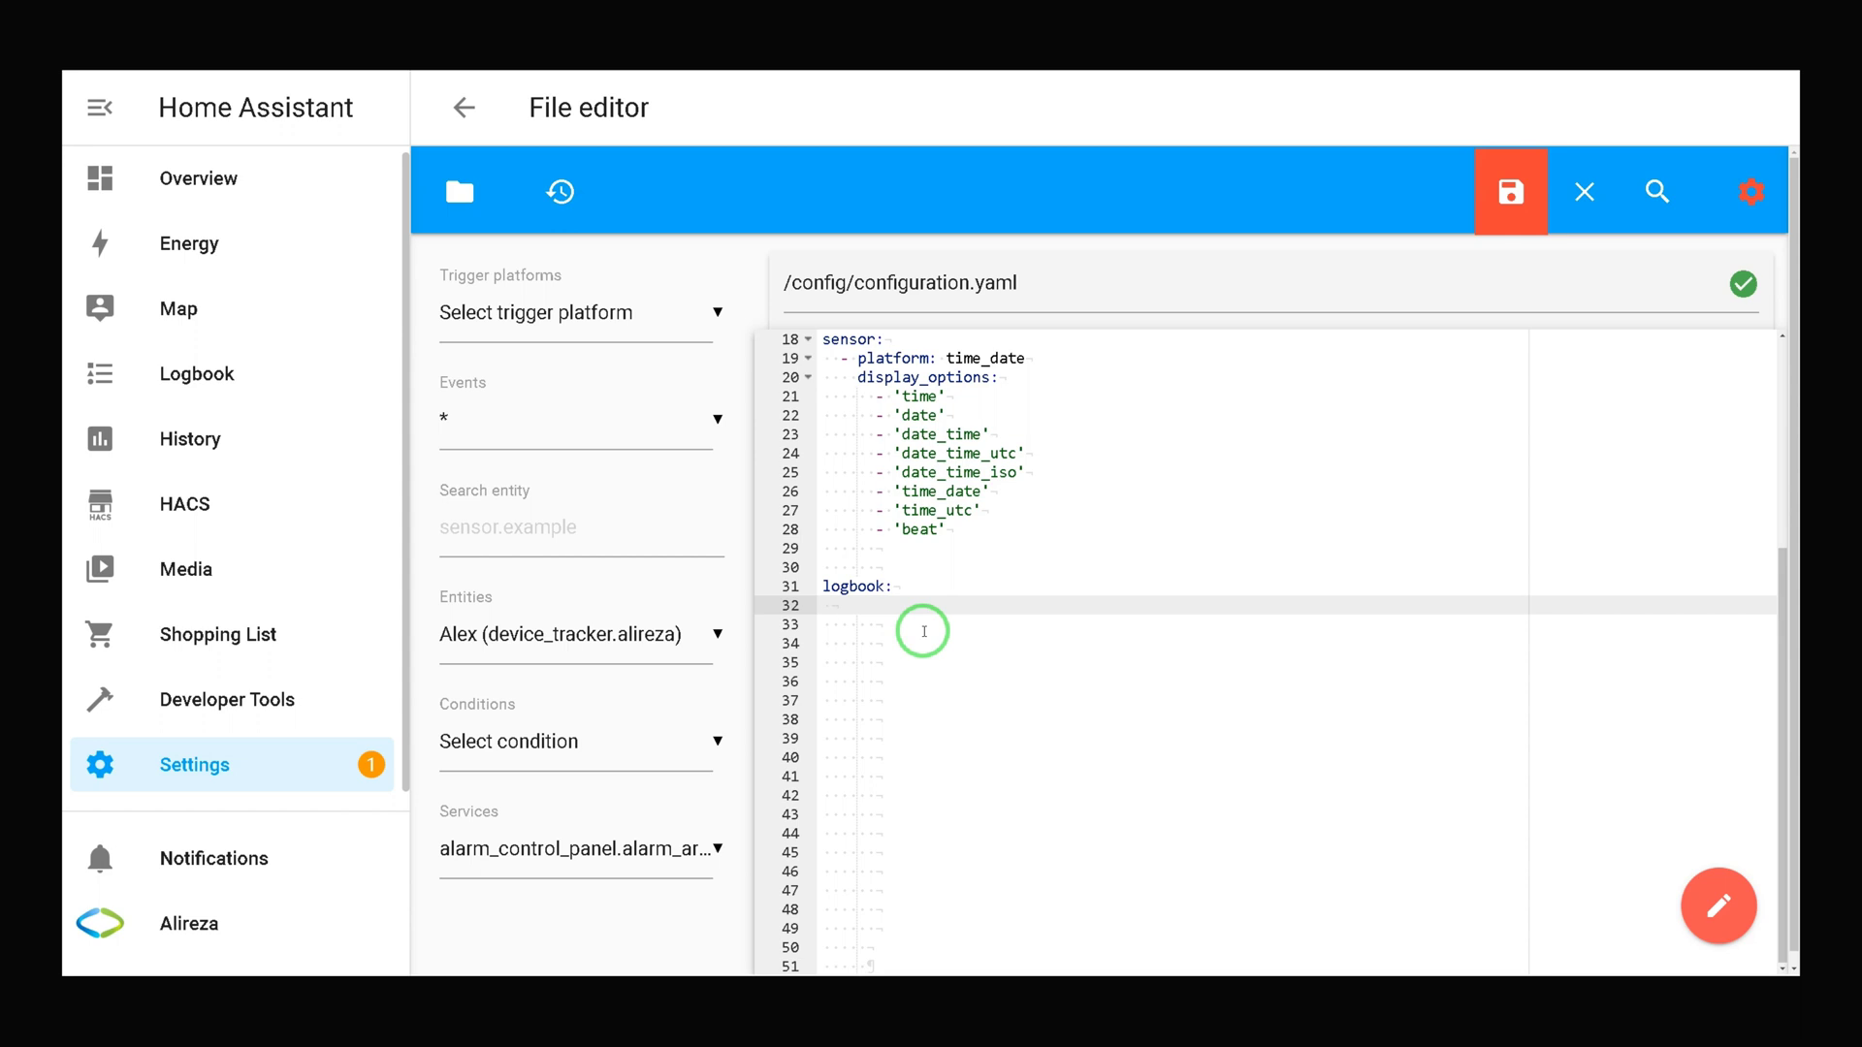
text(exclude:)
key(Return)
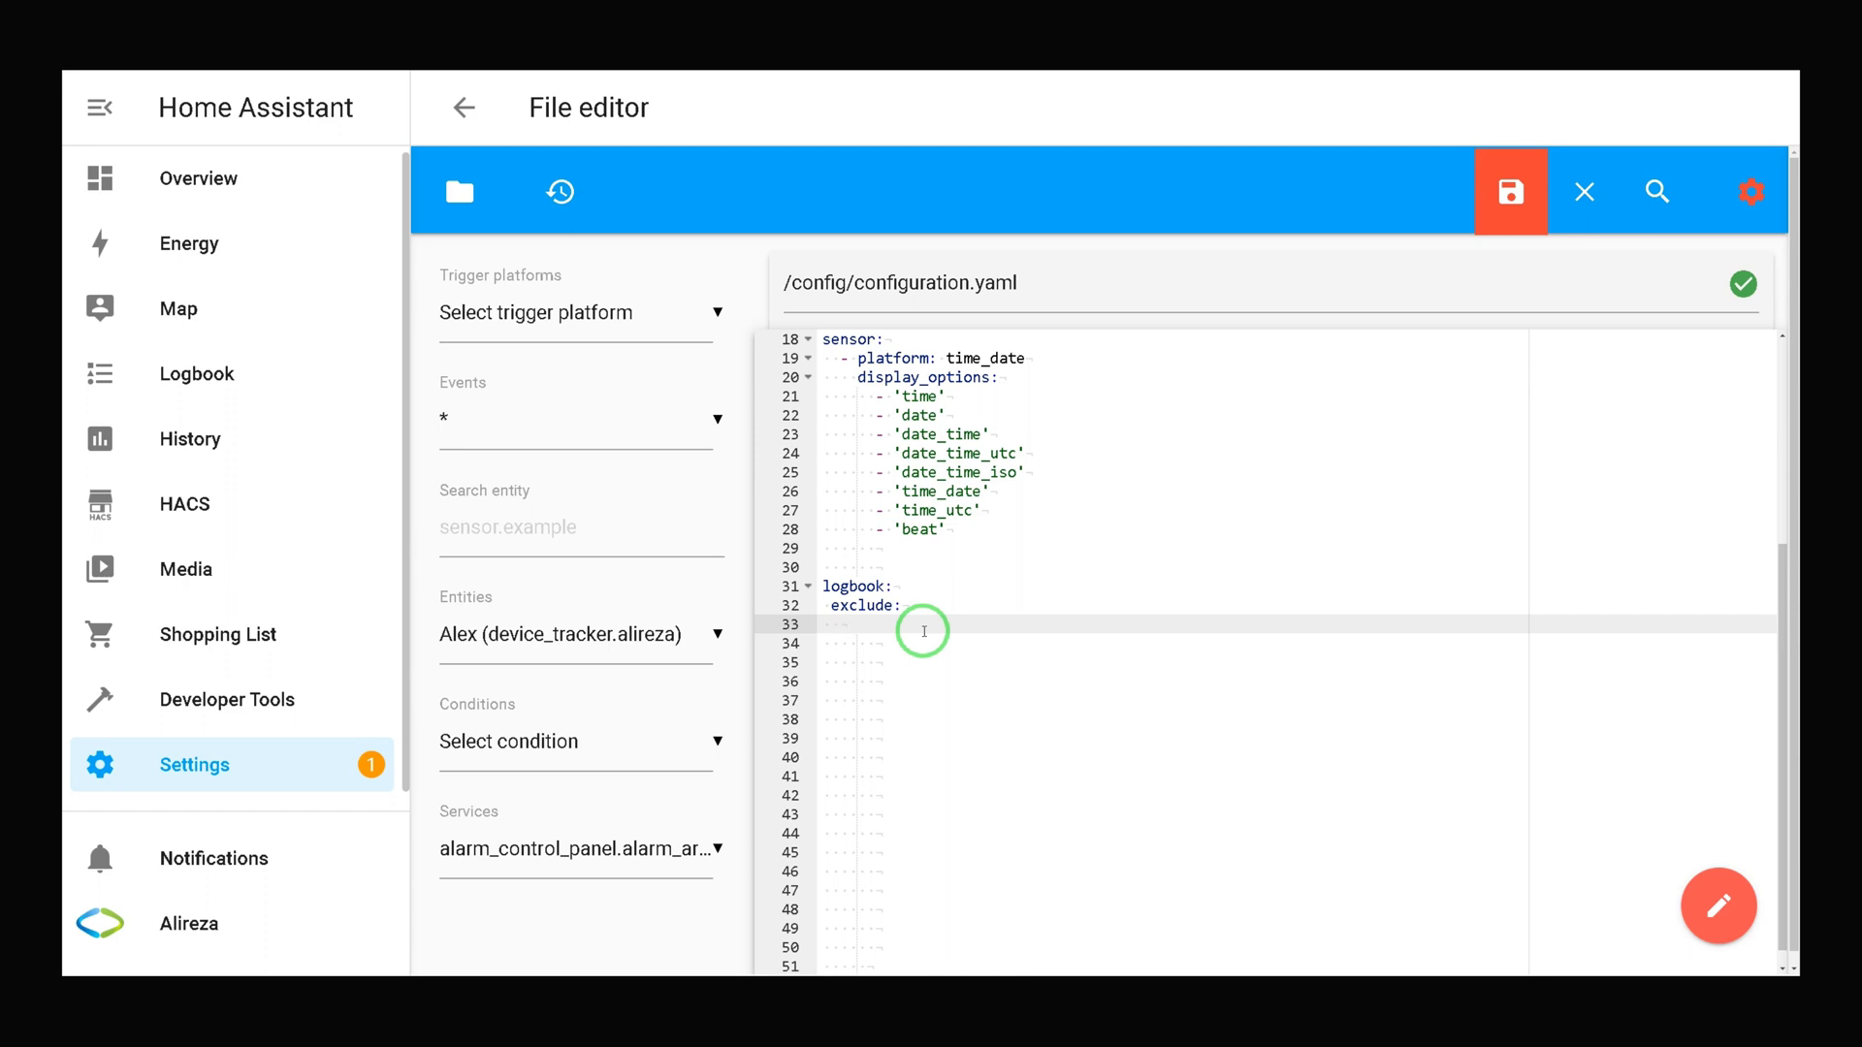
text(entities:)
key(Return)
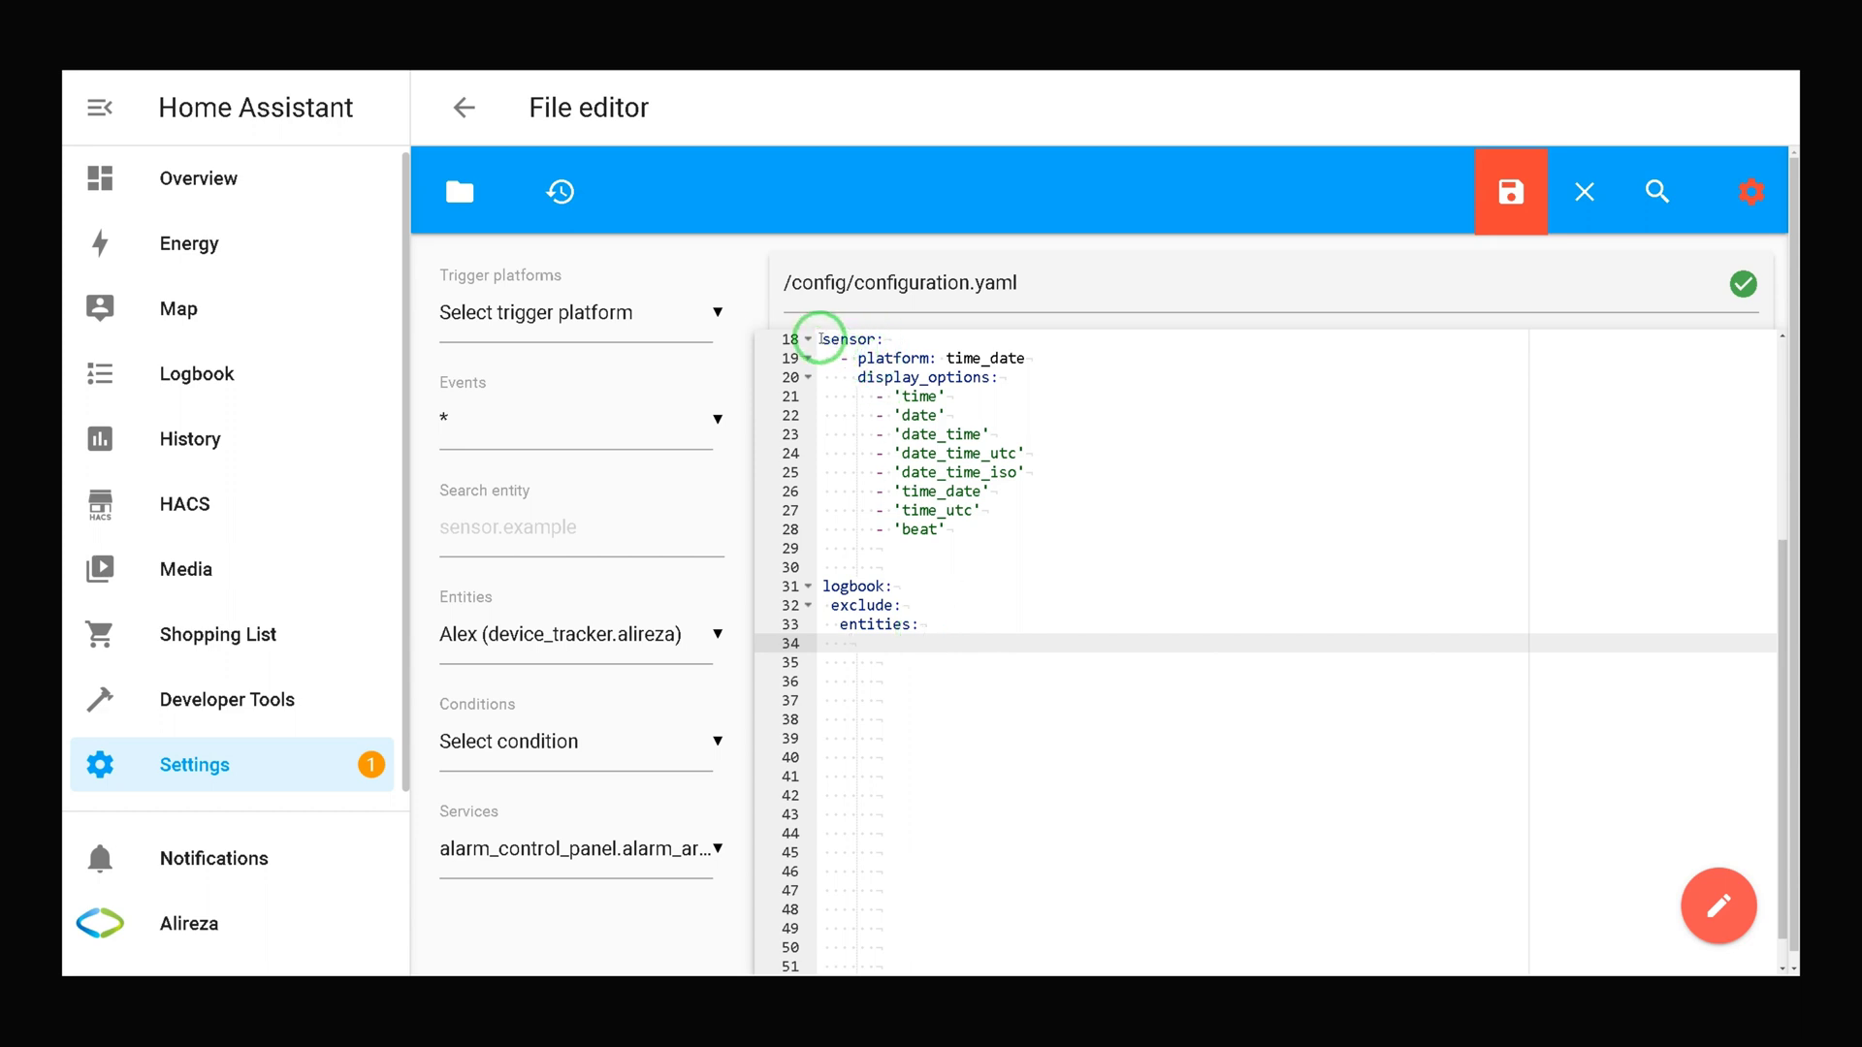
Add the list item "- sensor.date" on line 34 under the exclude block's entities: key, followed by a new line.
drag(823, 339, 980, 544)
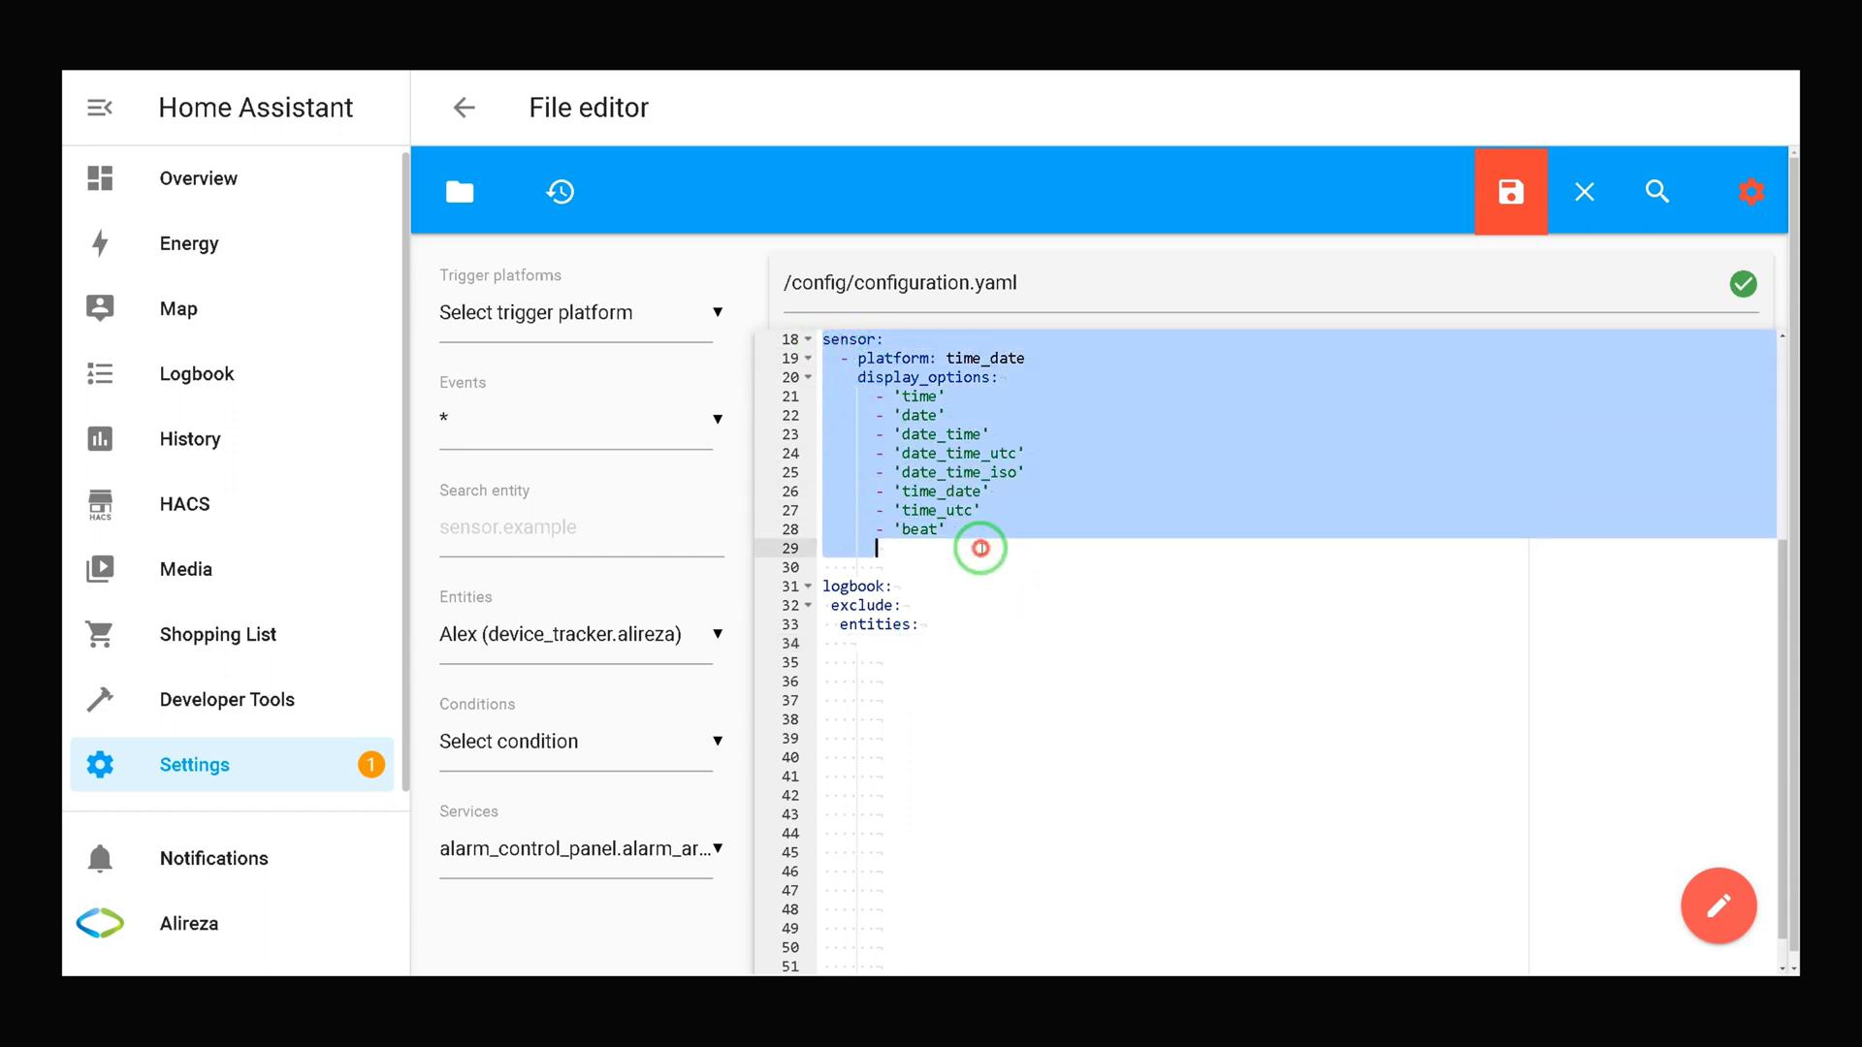
click(875, 641)
drag(864, 416, 934, 415)
click(860, 644)
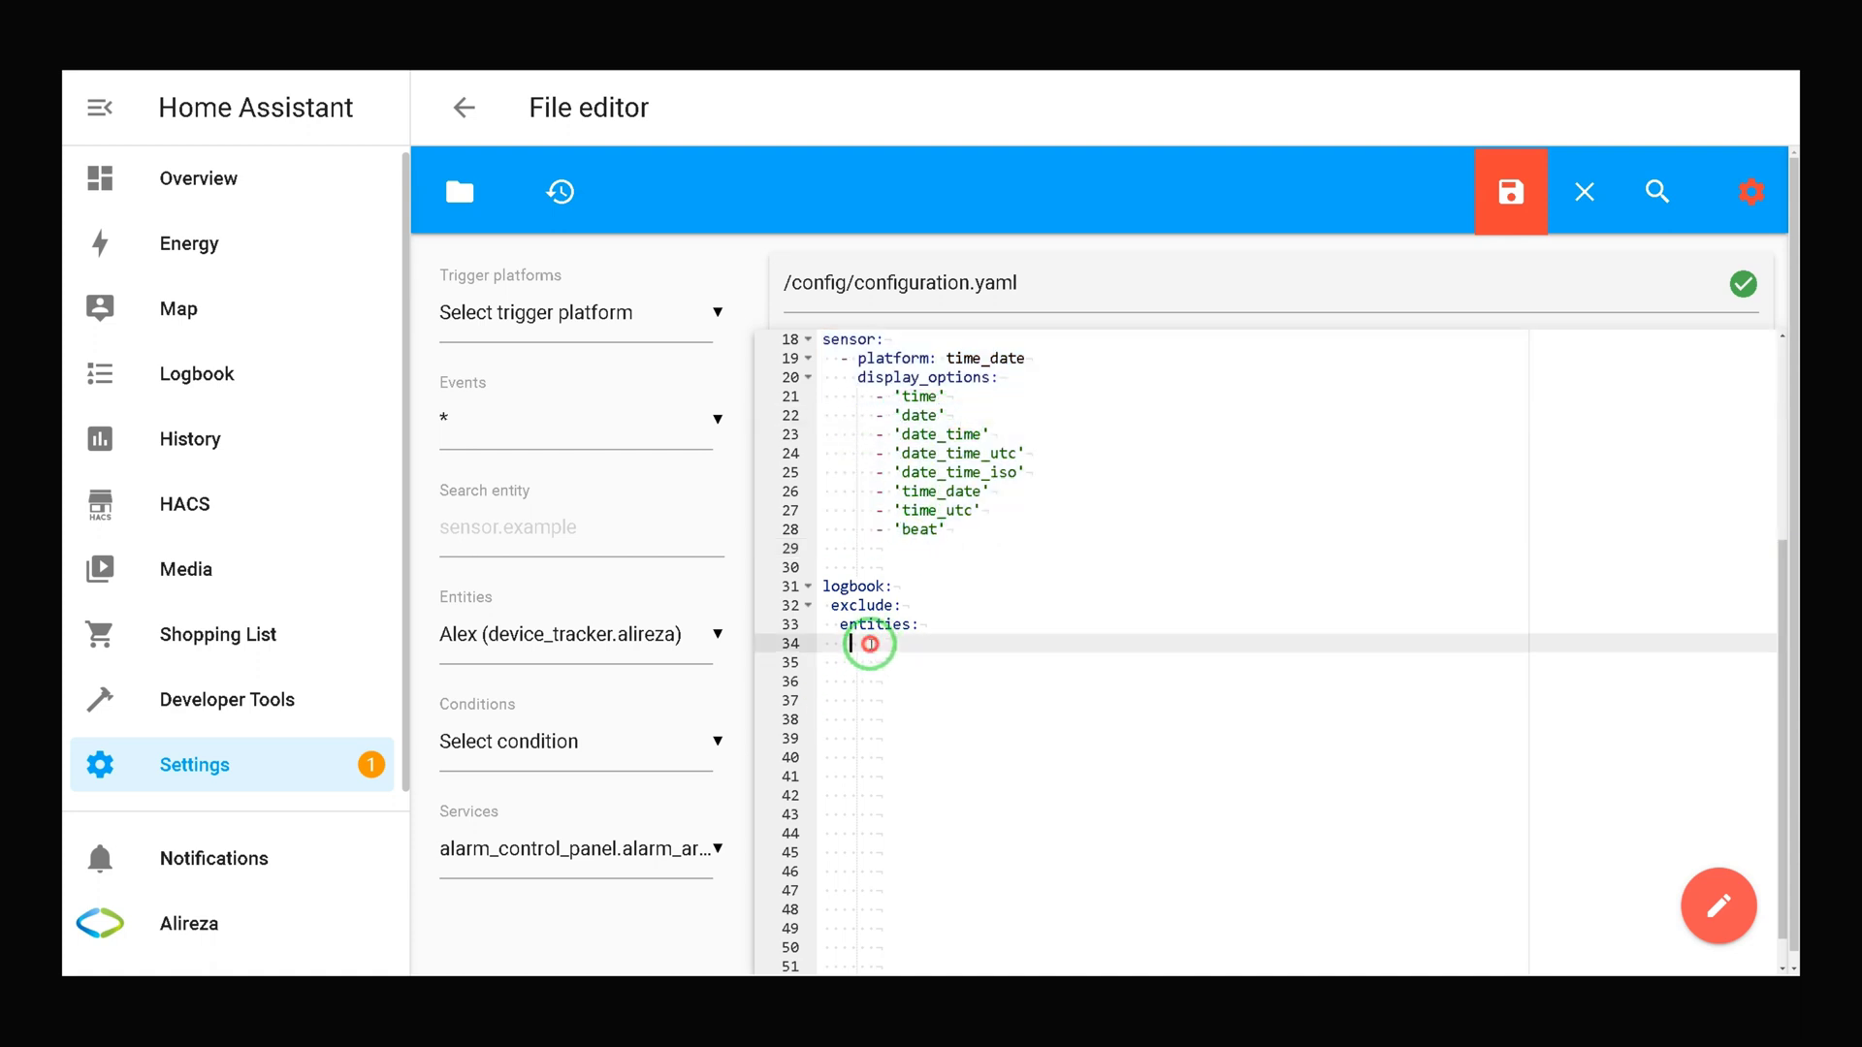
text(- sensor.date)
key(Return)
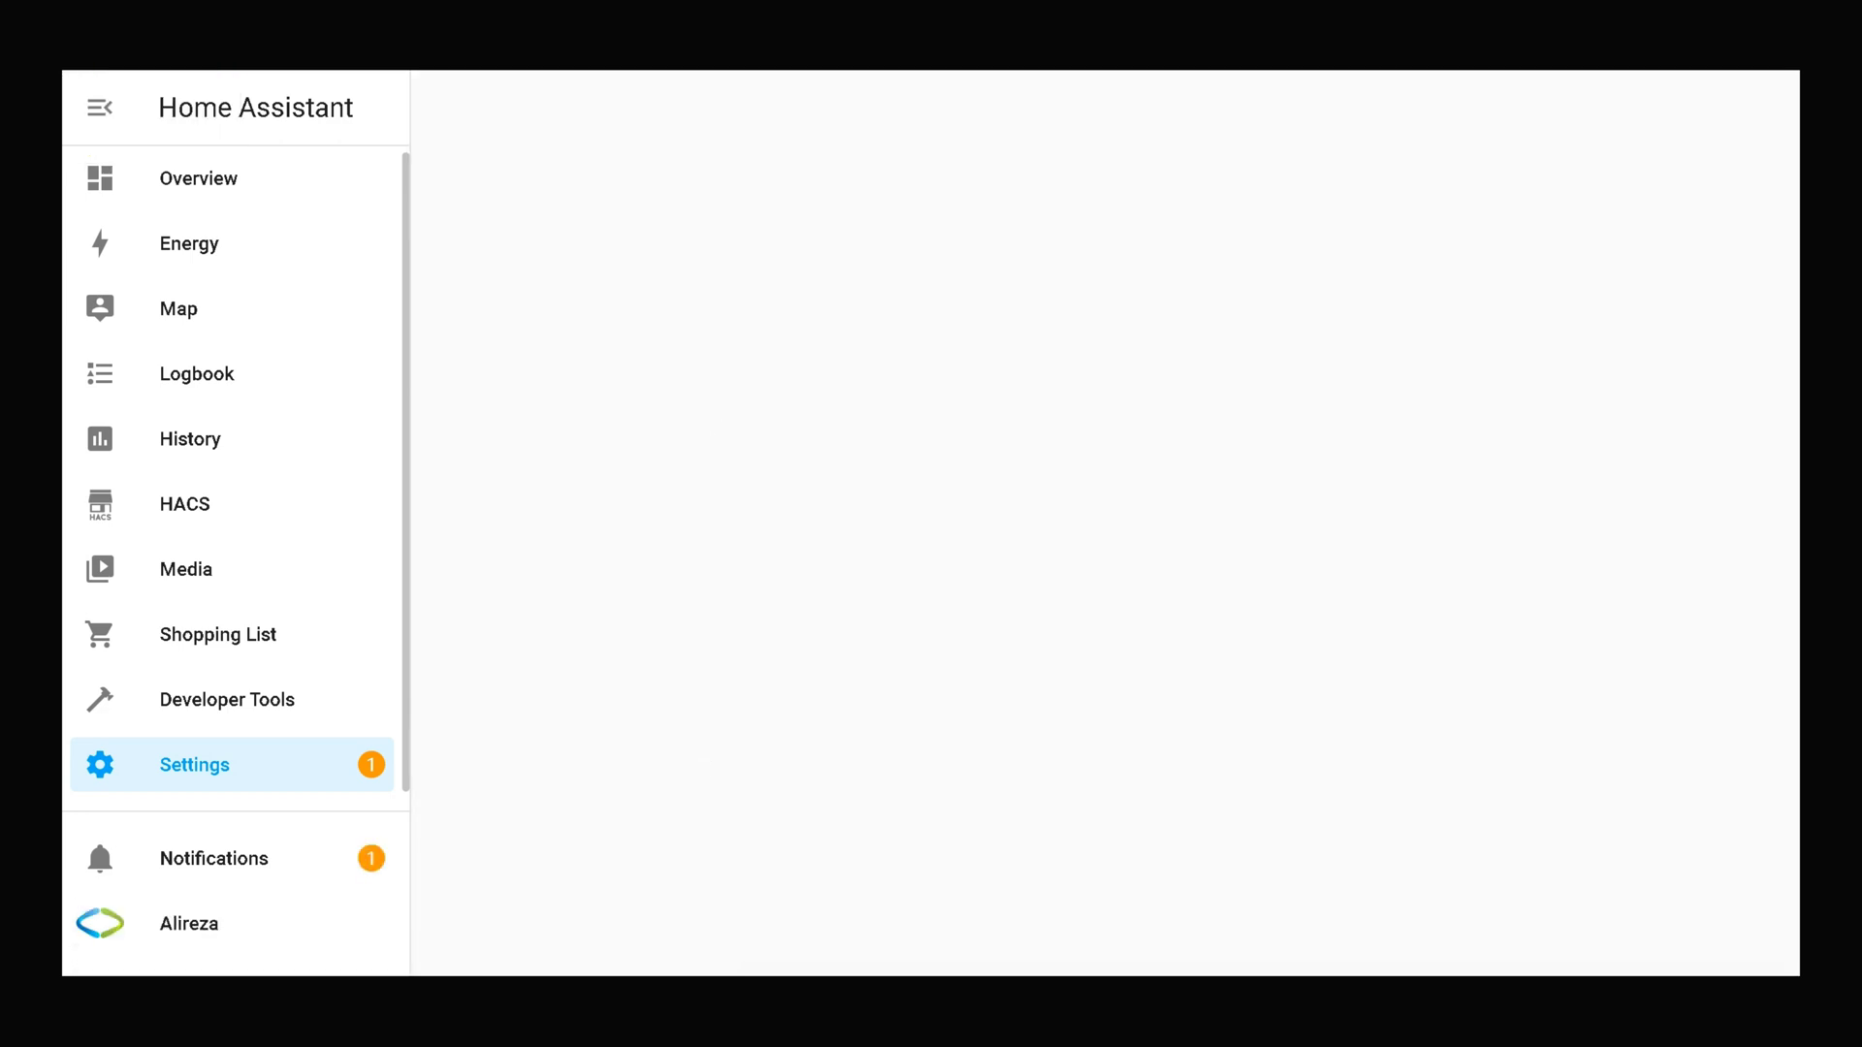
Open the Logbook and browse its Entity filter for entity IDs, choosing Motion Sensor 8d7f4e23 ias_zone.
click(198, 356)
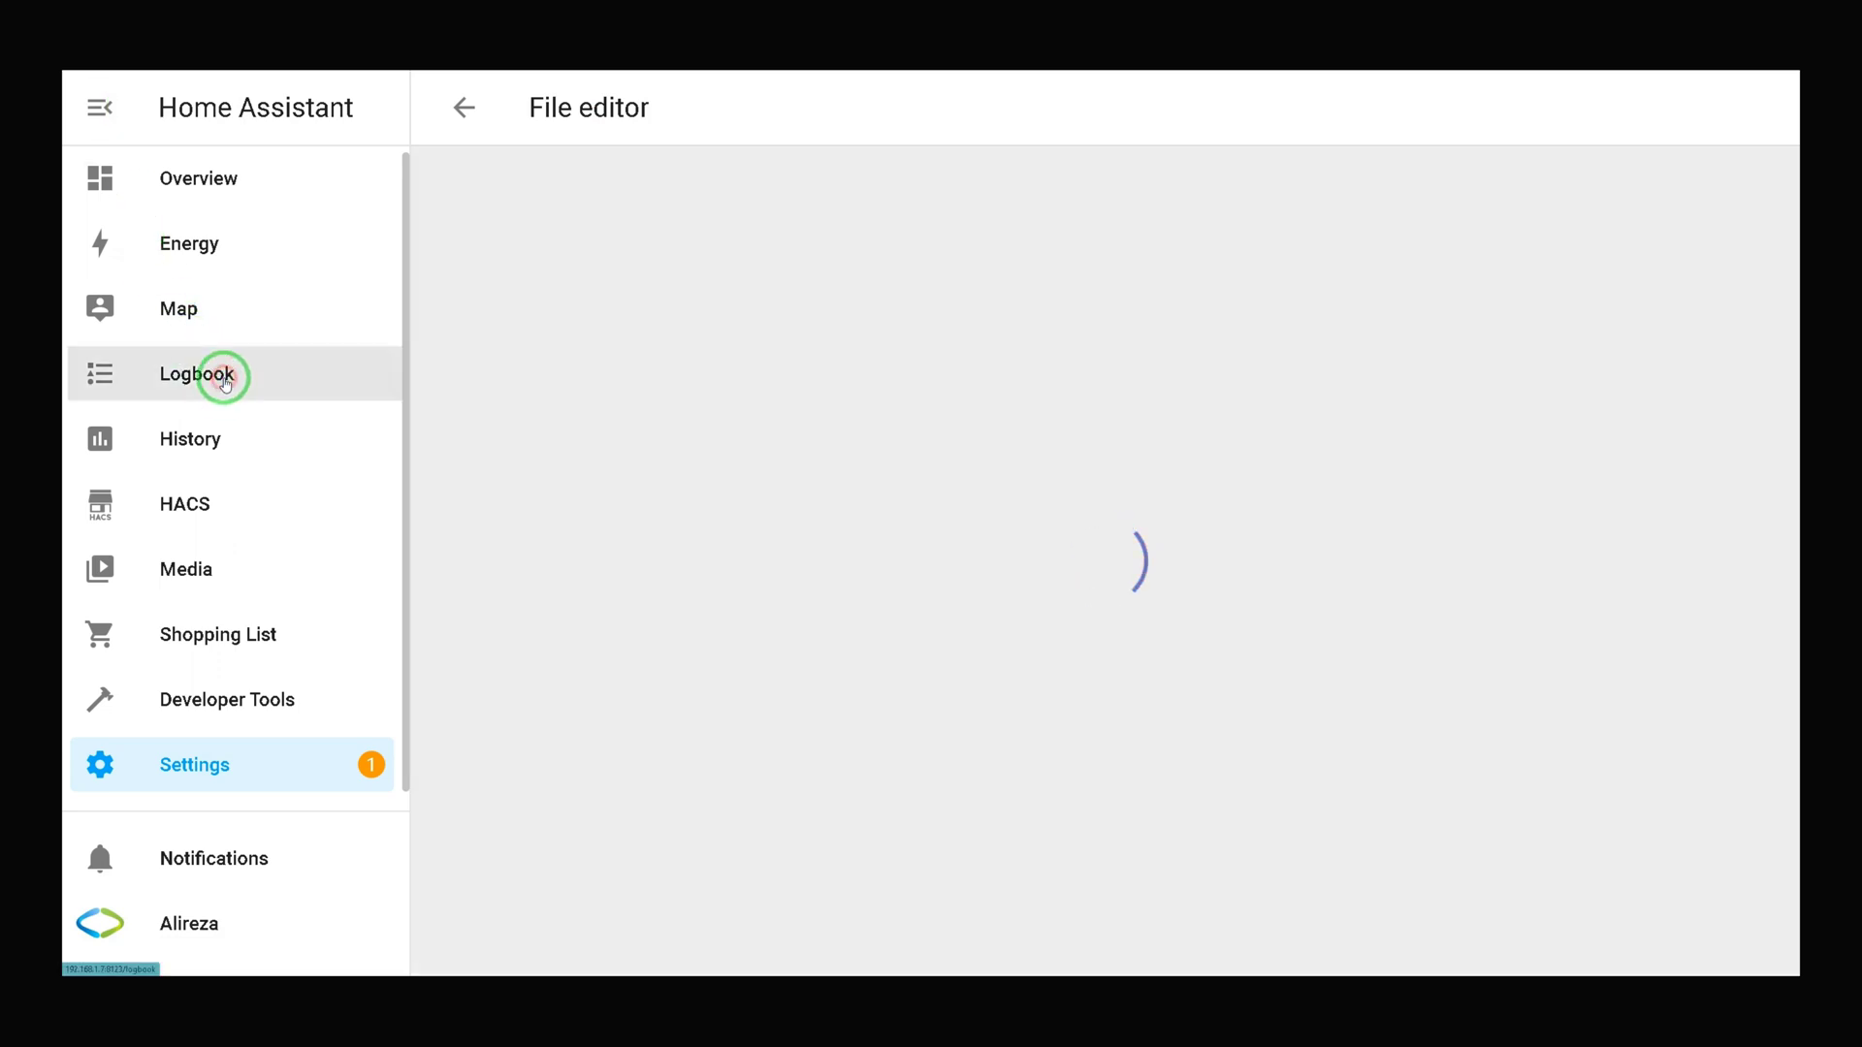
click(224, 380)
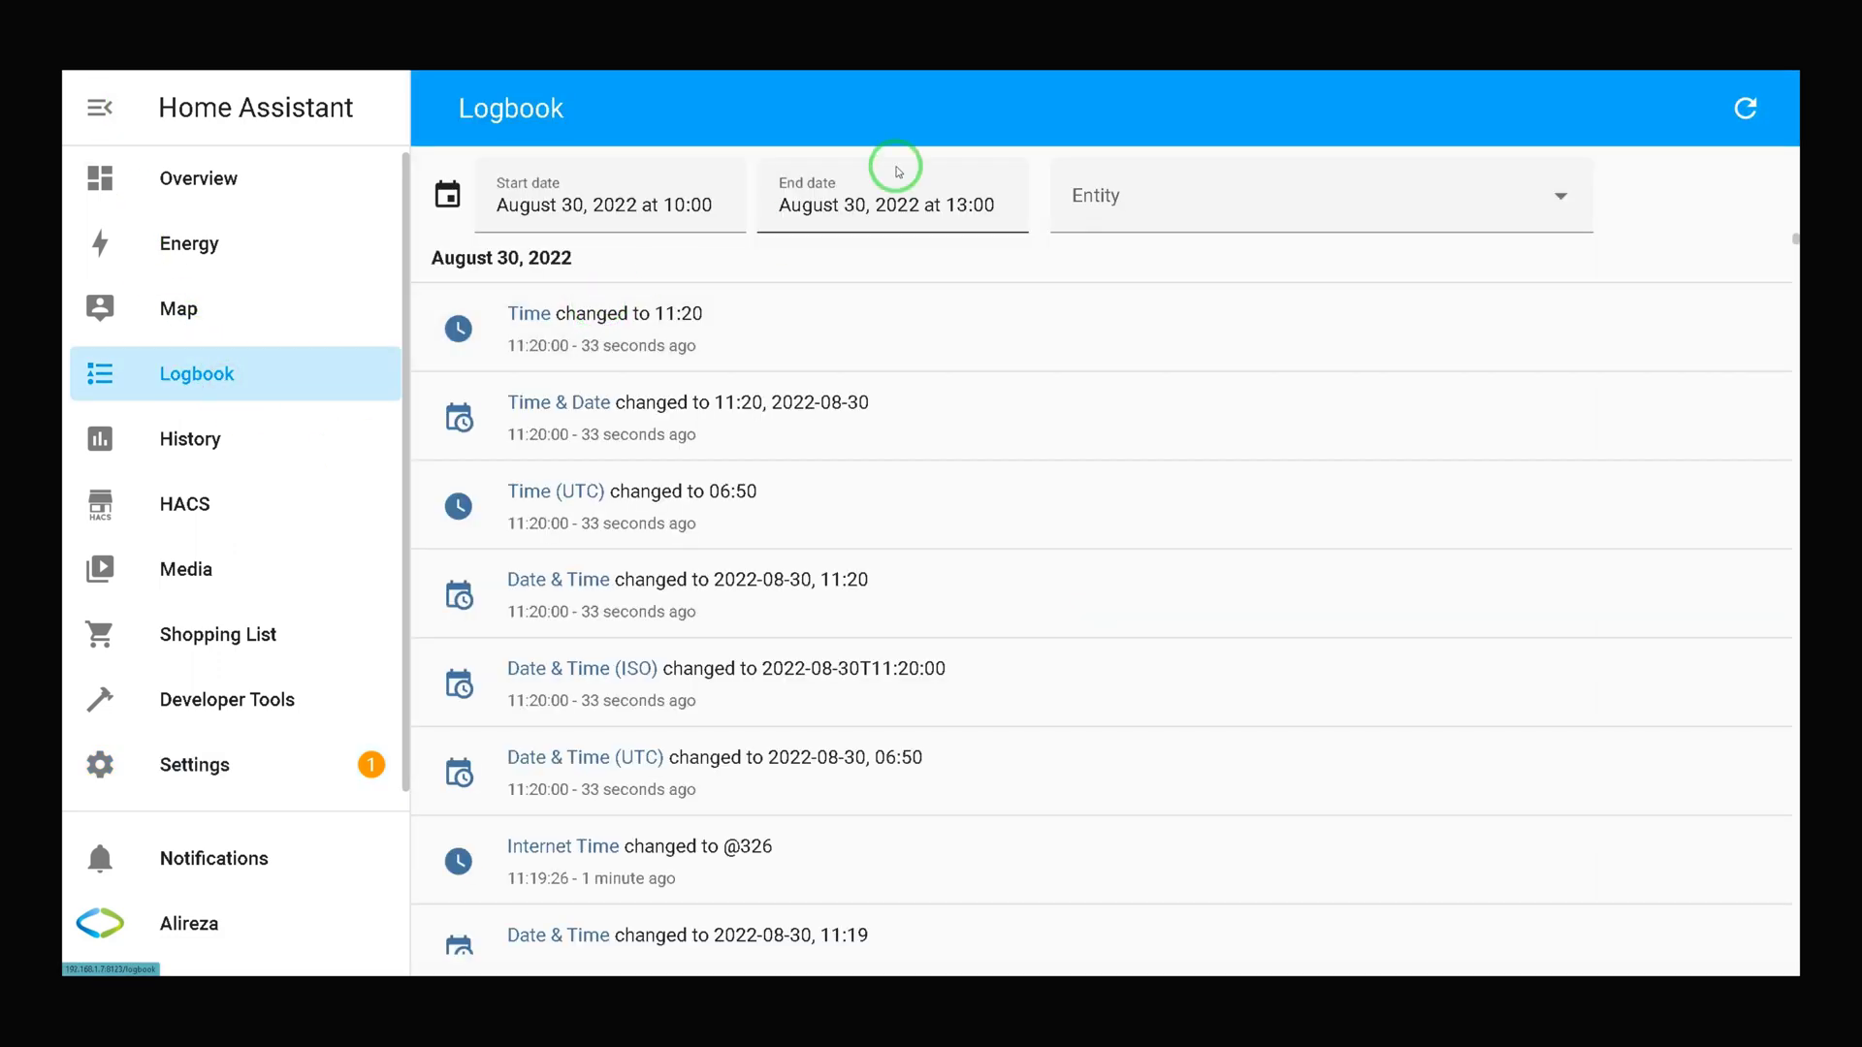
click(1196, 202)
scroll(1346, 598, down, 15)
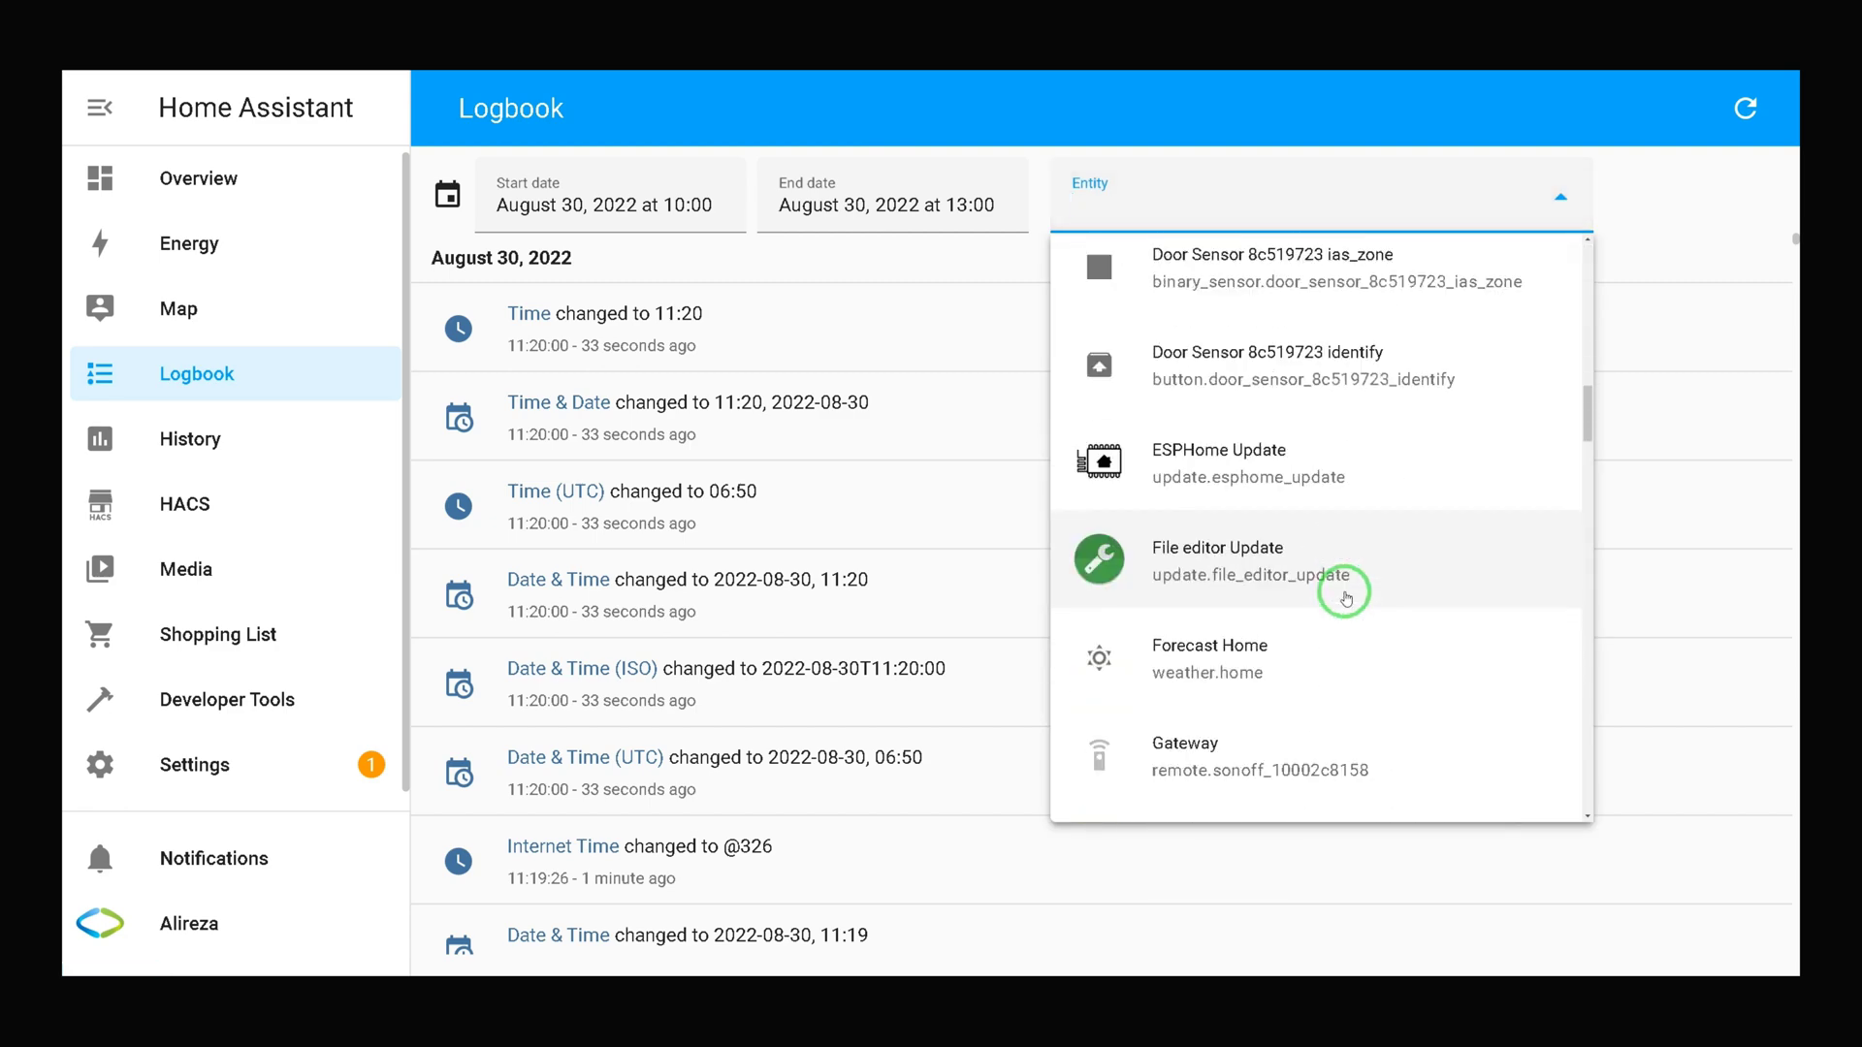
scroll(1346, 598, down, 15)
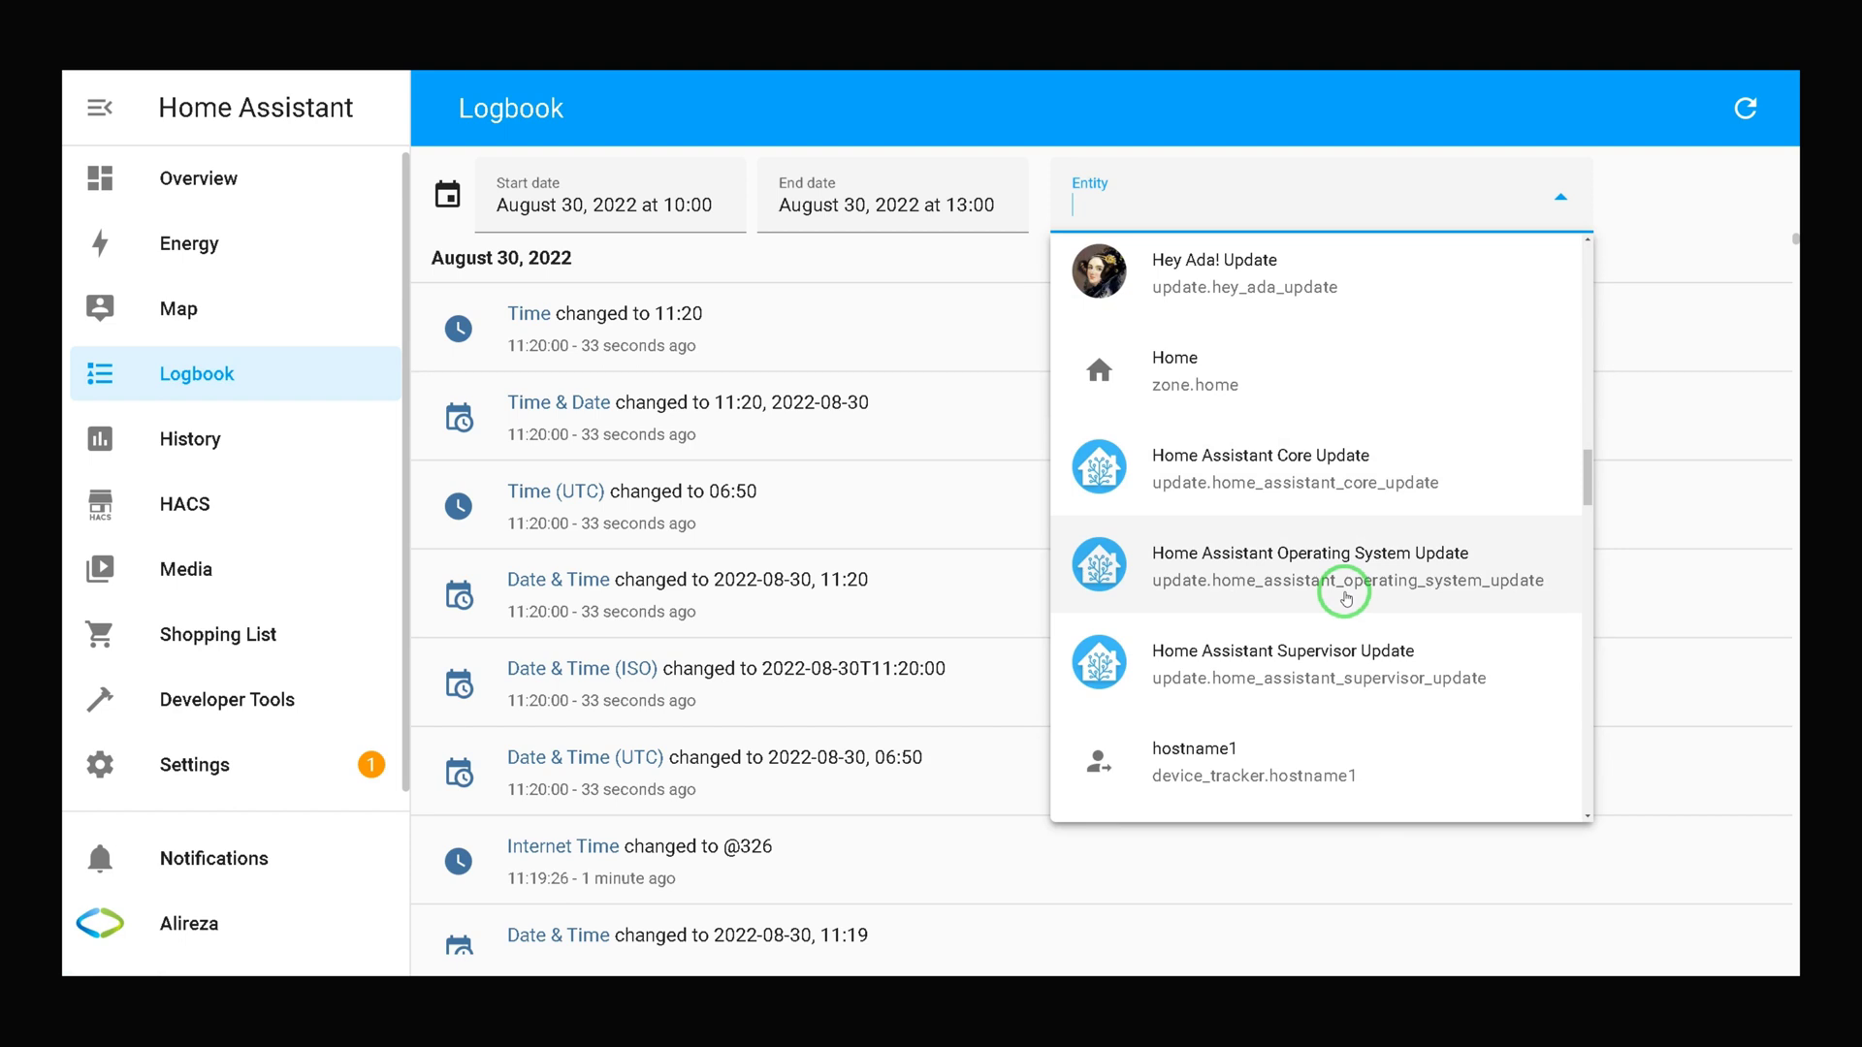
scroll(1346, 598, down, 4)
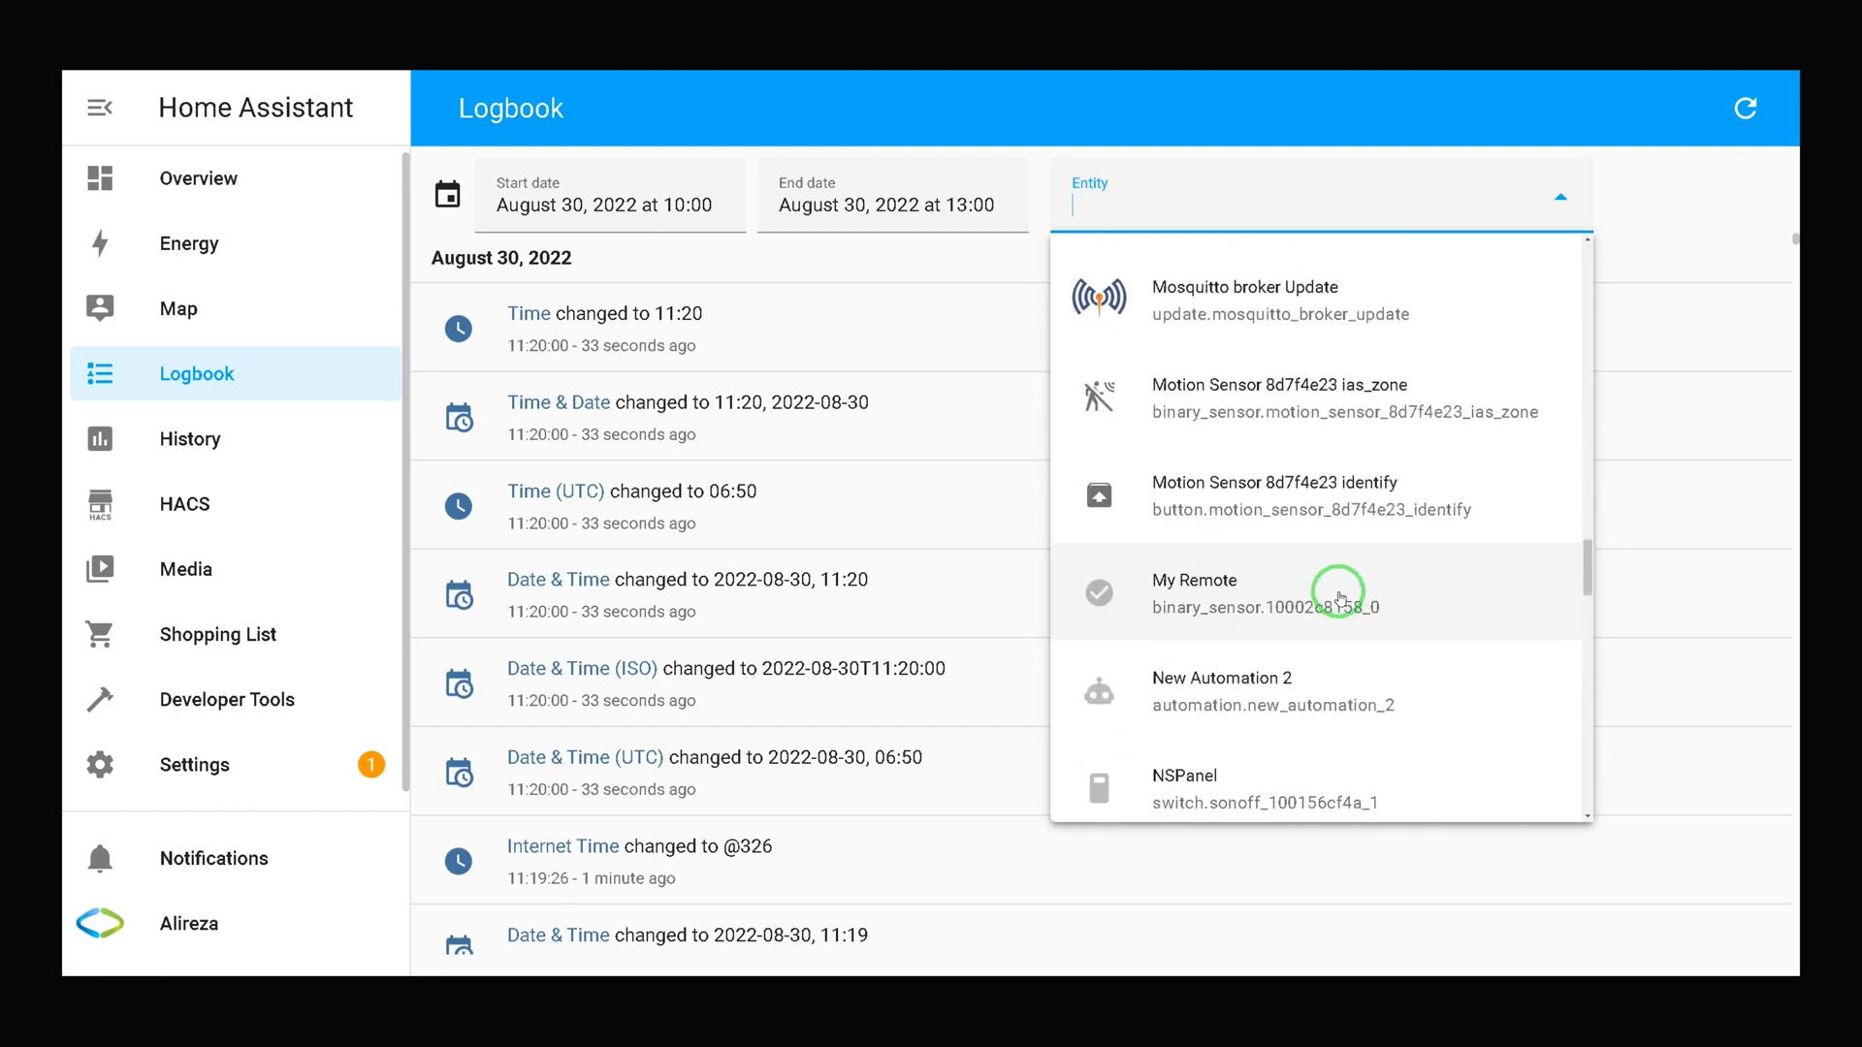
click(1287, 409)
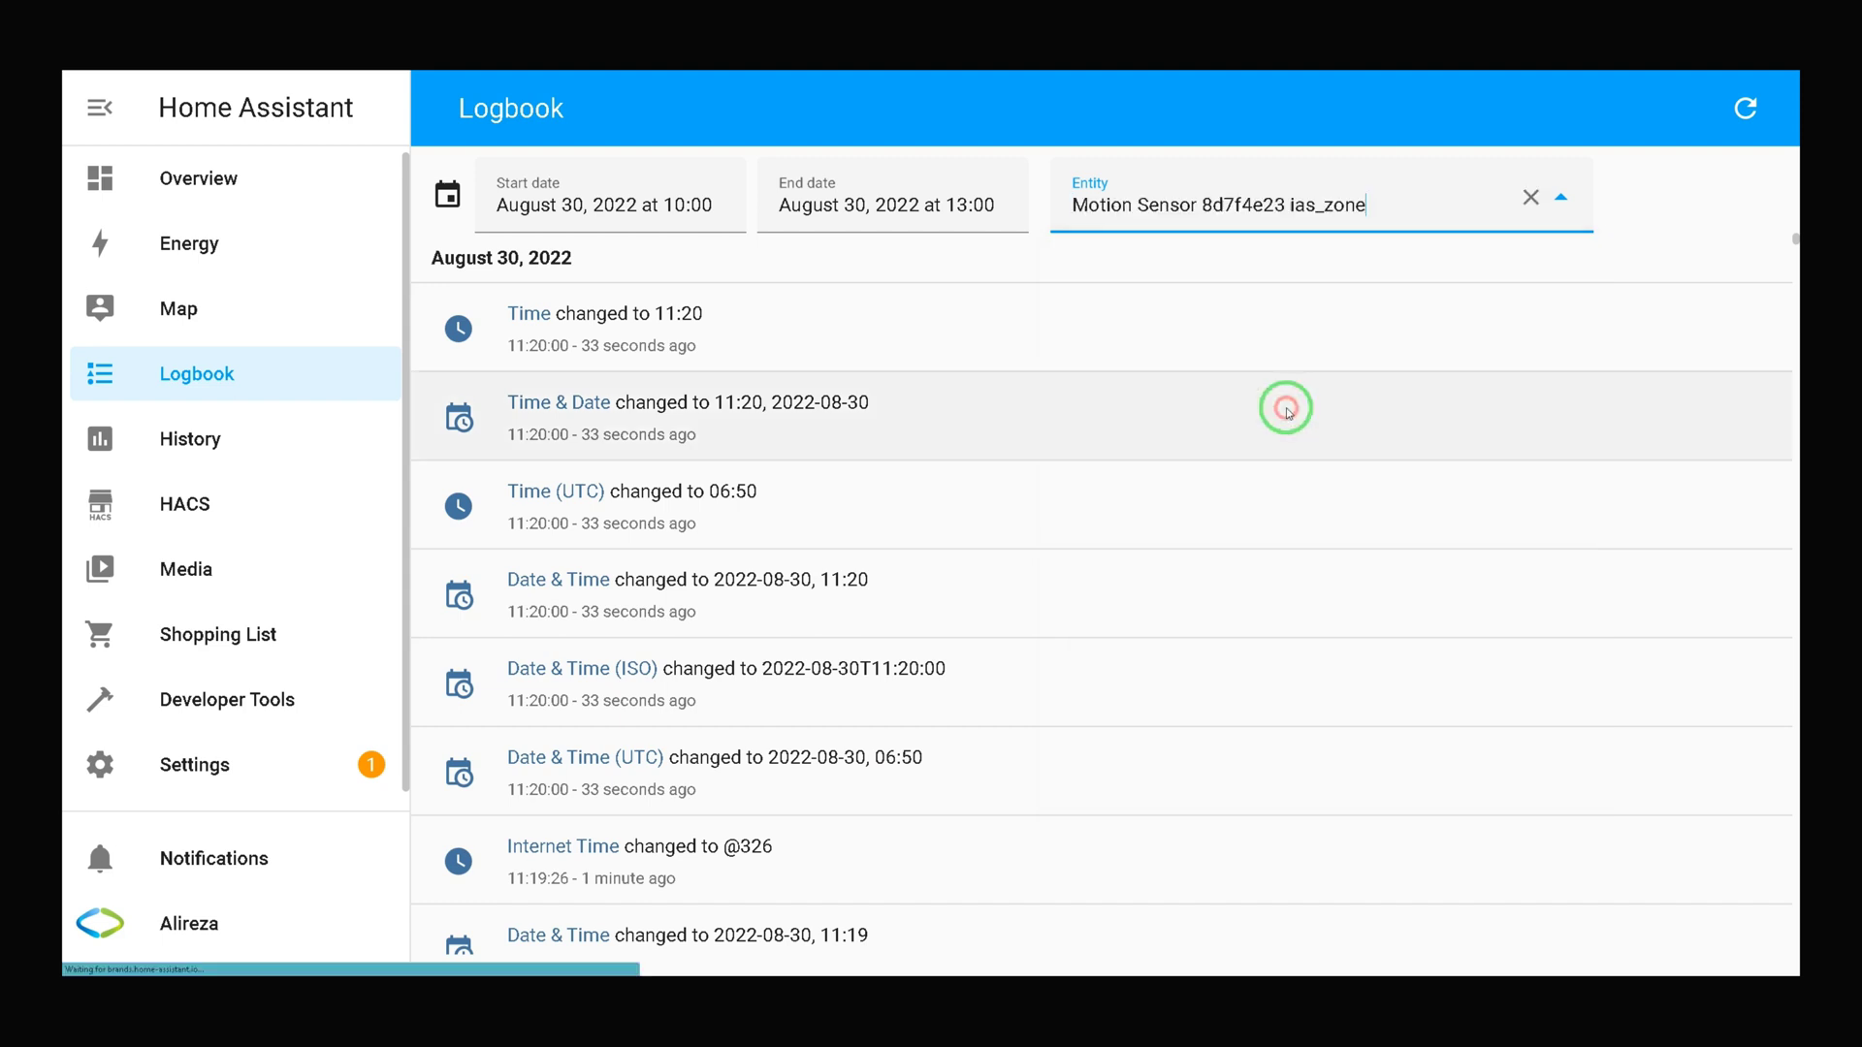
click(1264, 187)
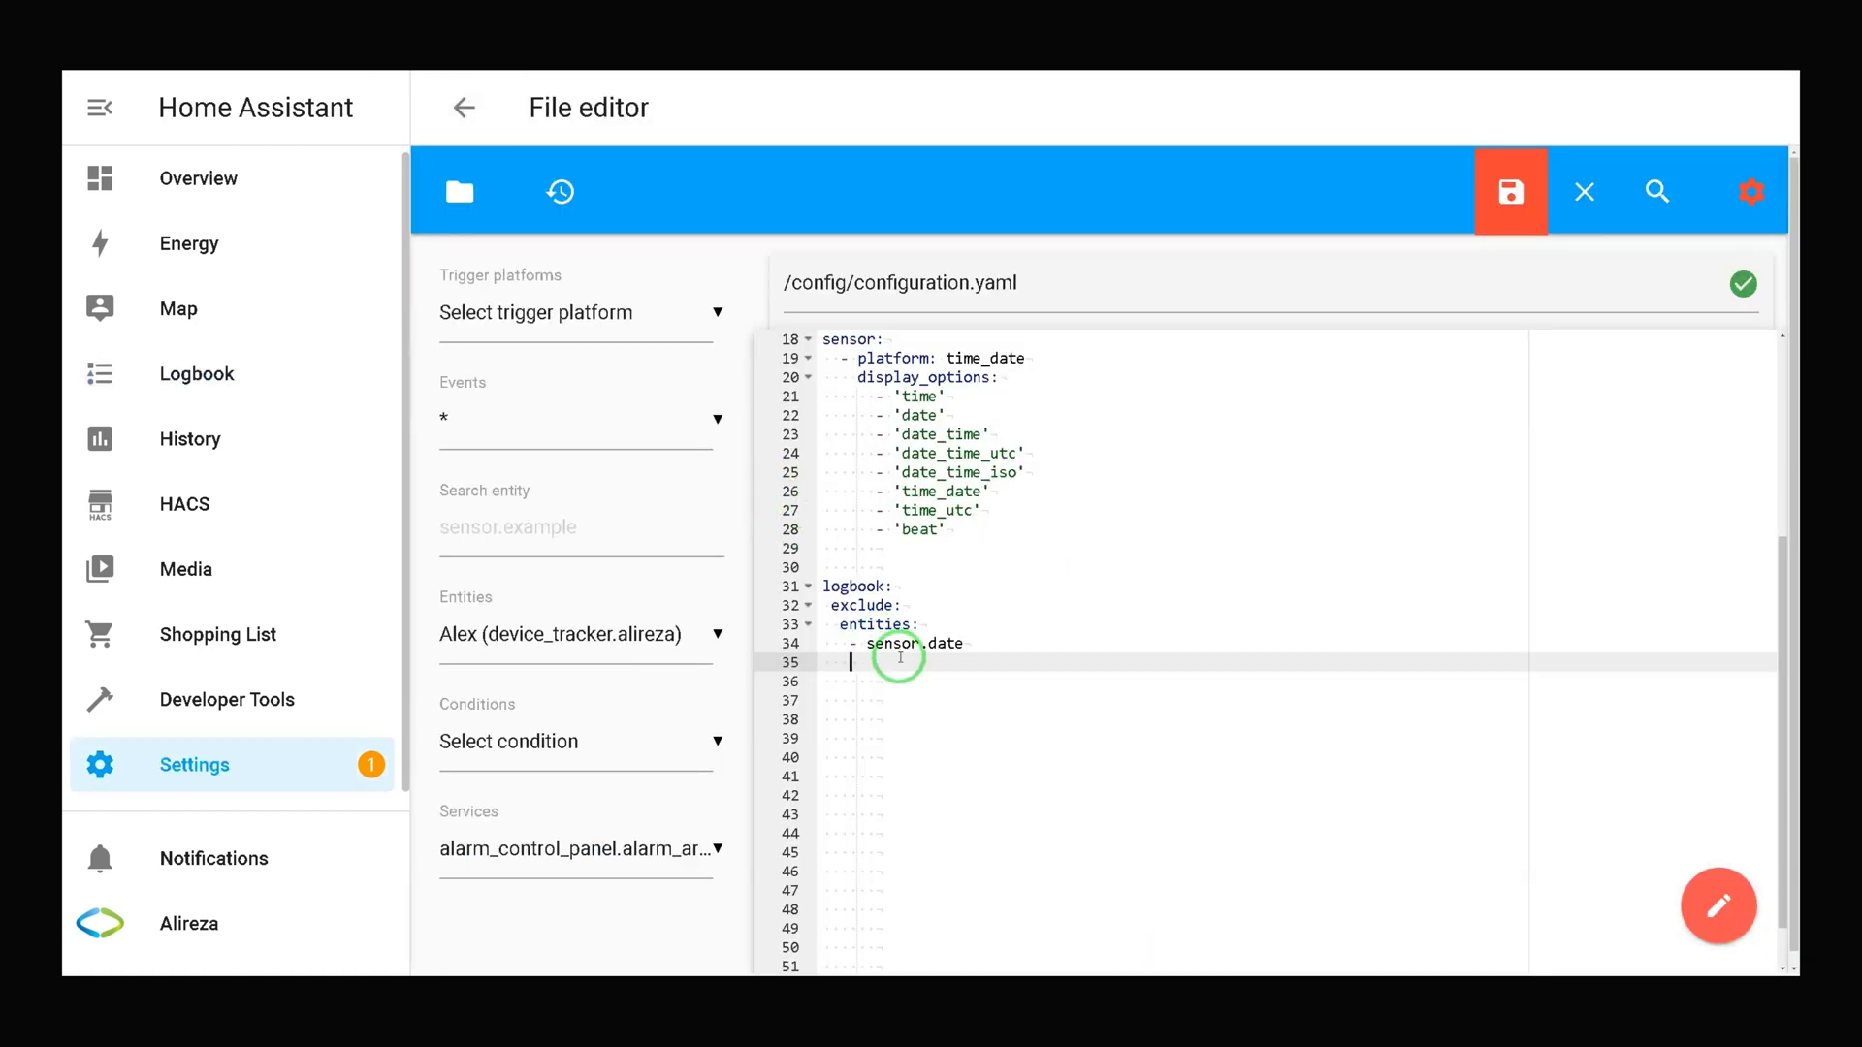
Add an entity_globs: key on line 36 of the exclude block with the list item "- sensor.date_time_*" beneath it.
key(Return)
text(entity)
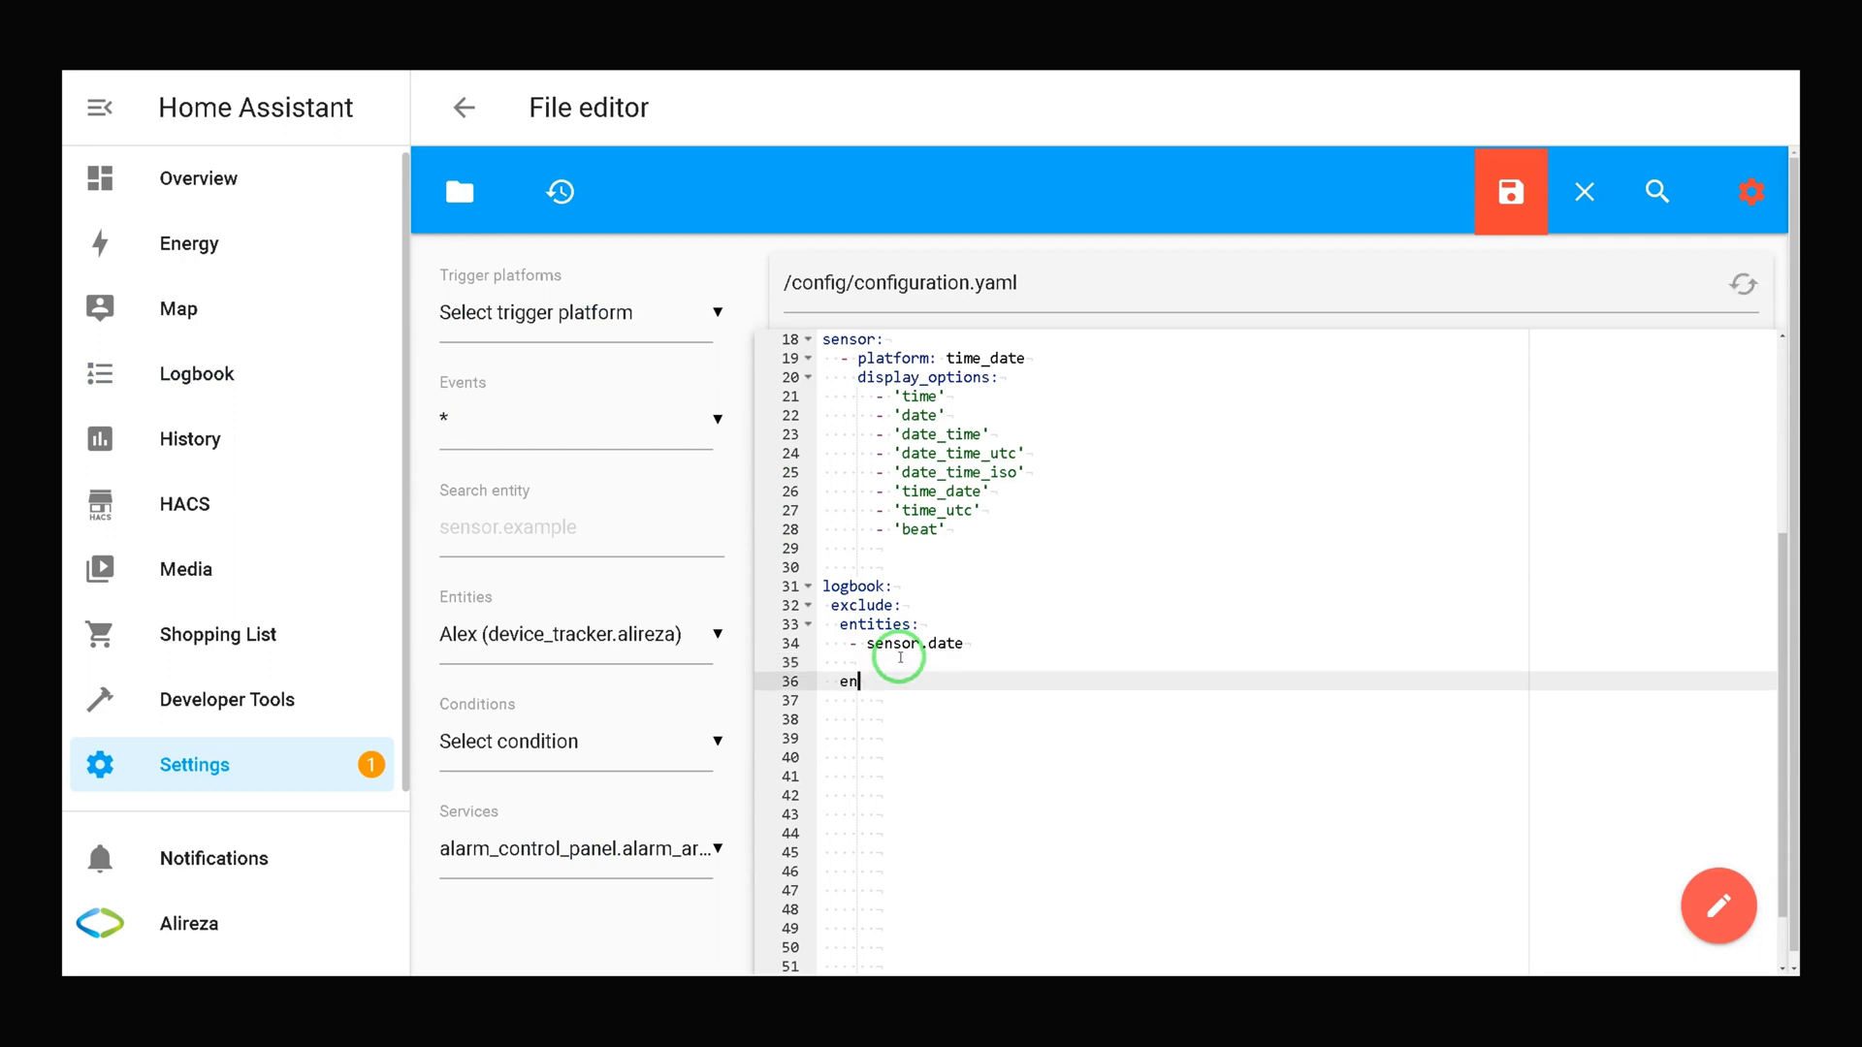
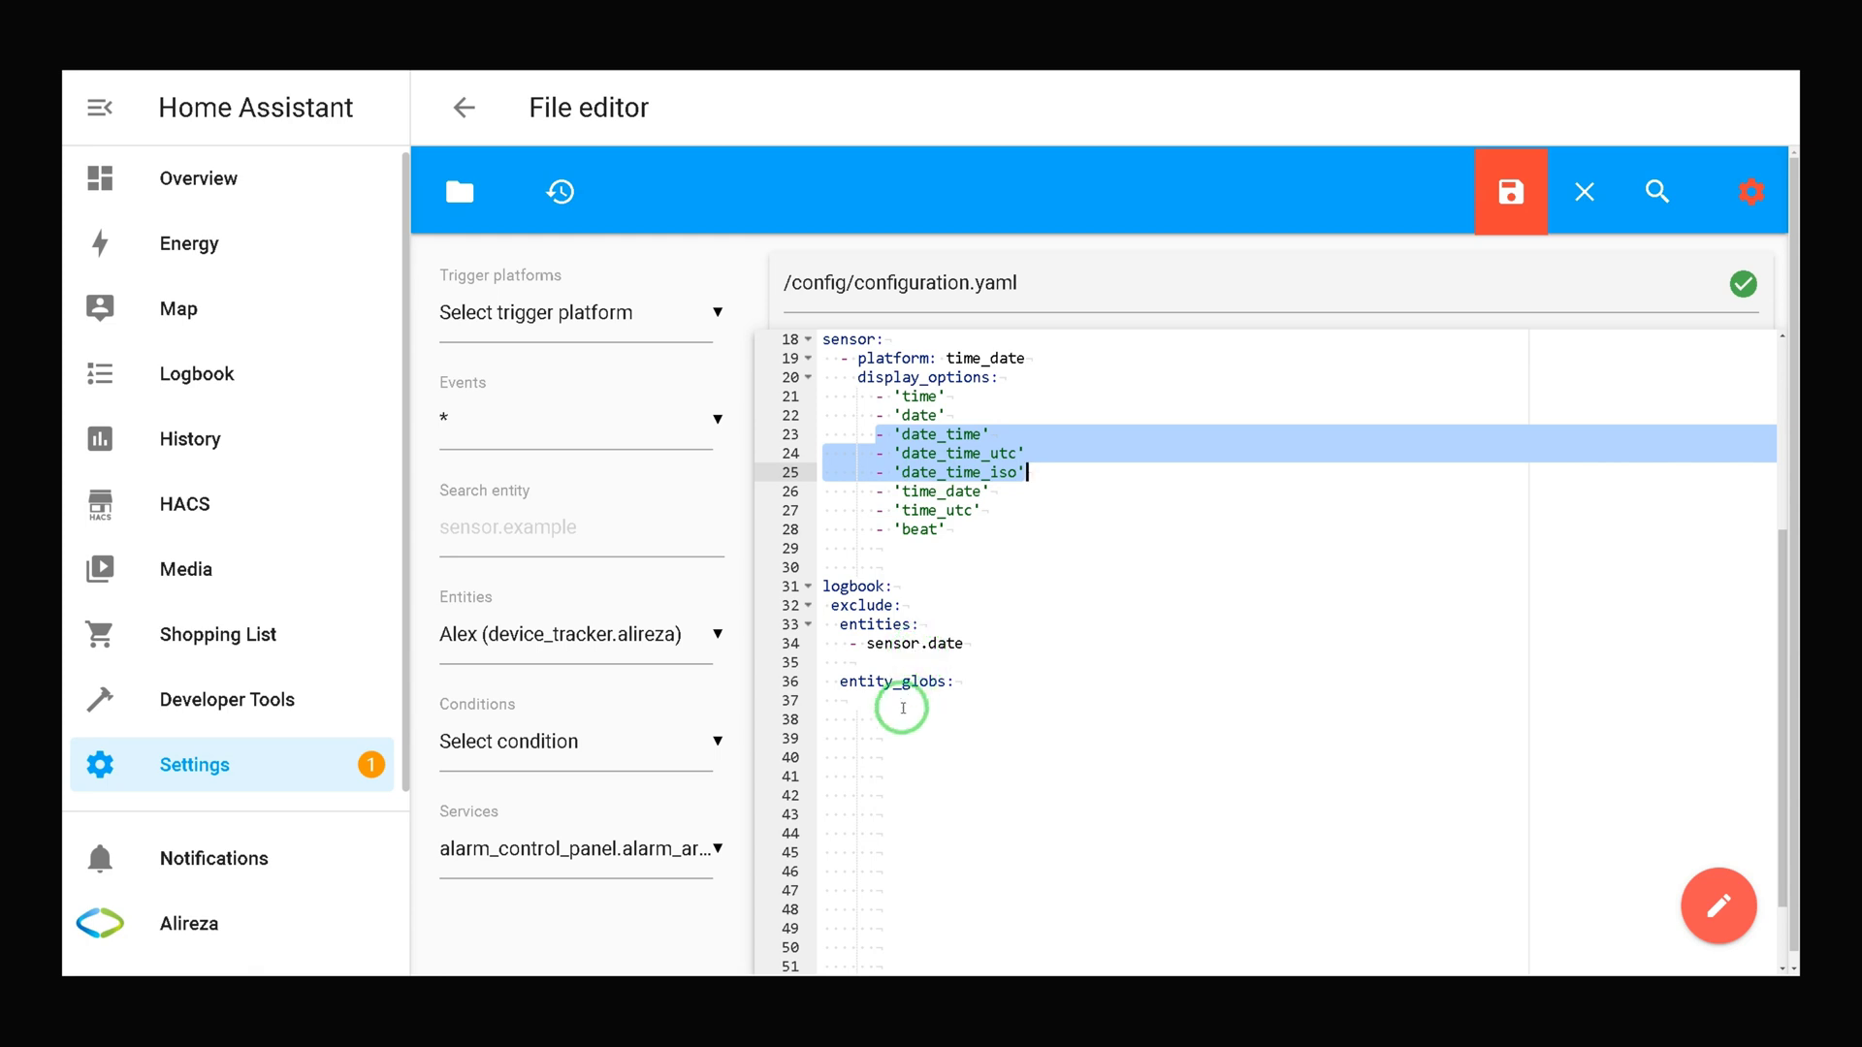
click(860, 702)
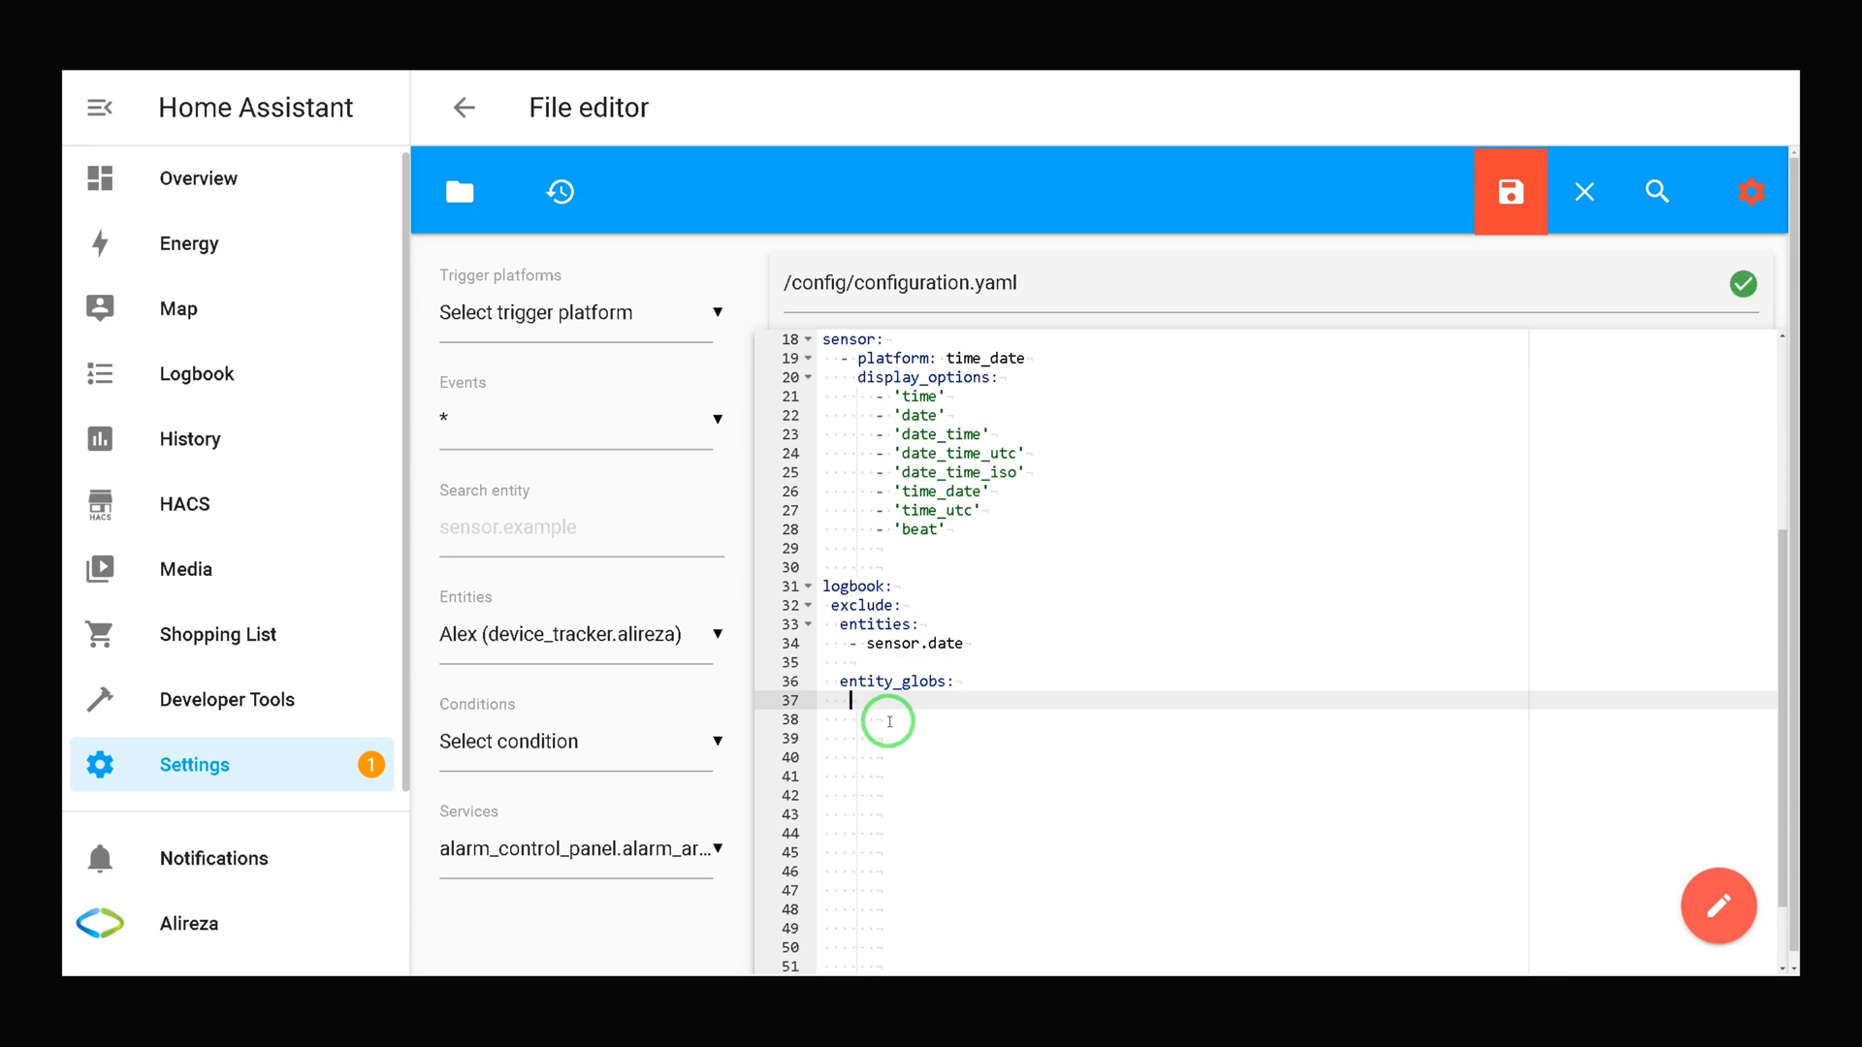
text(- sensor.date_time_*)
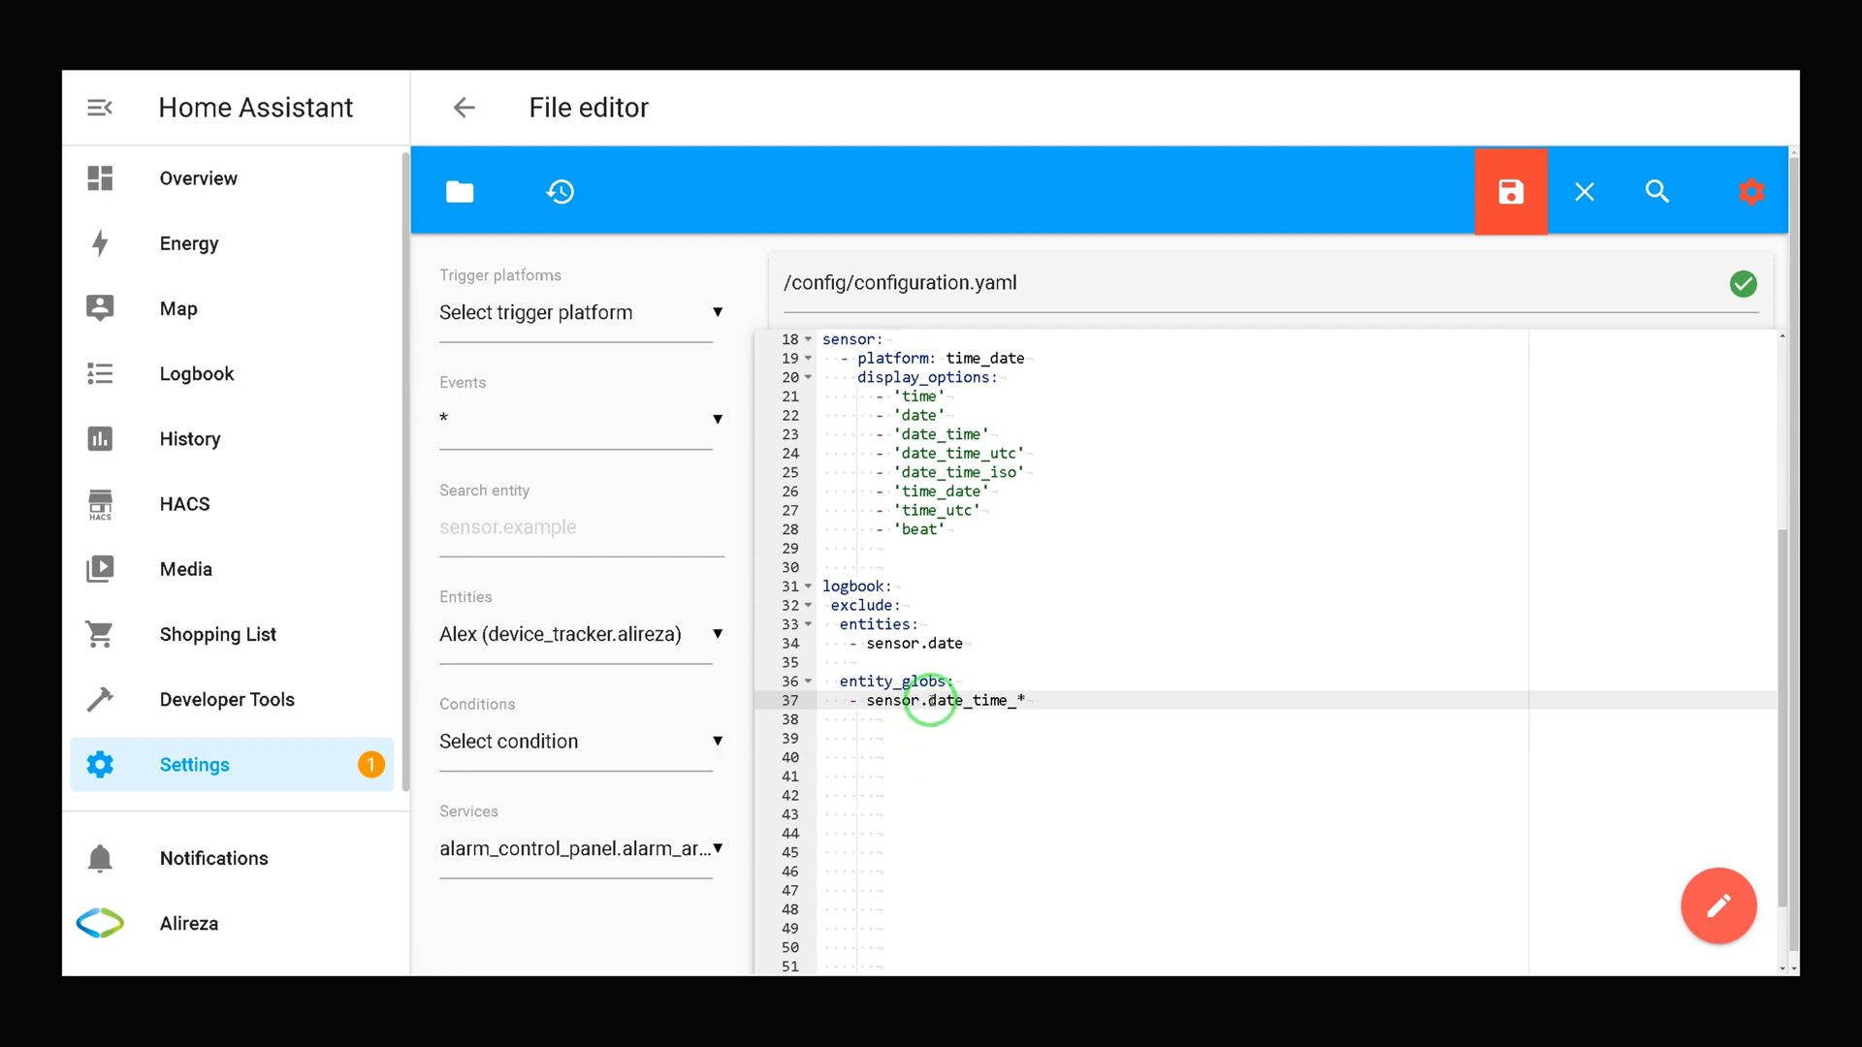
drag(929, 700, 1013, 700)
click(1035, 623)
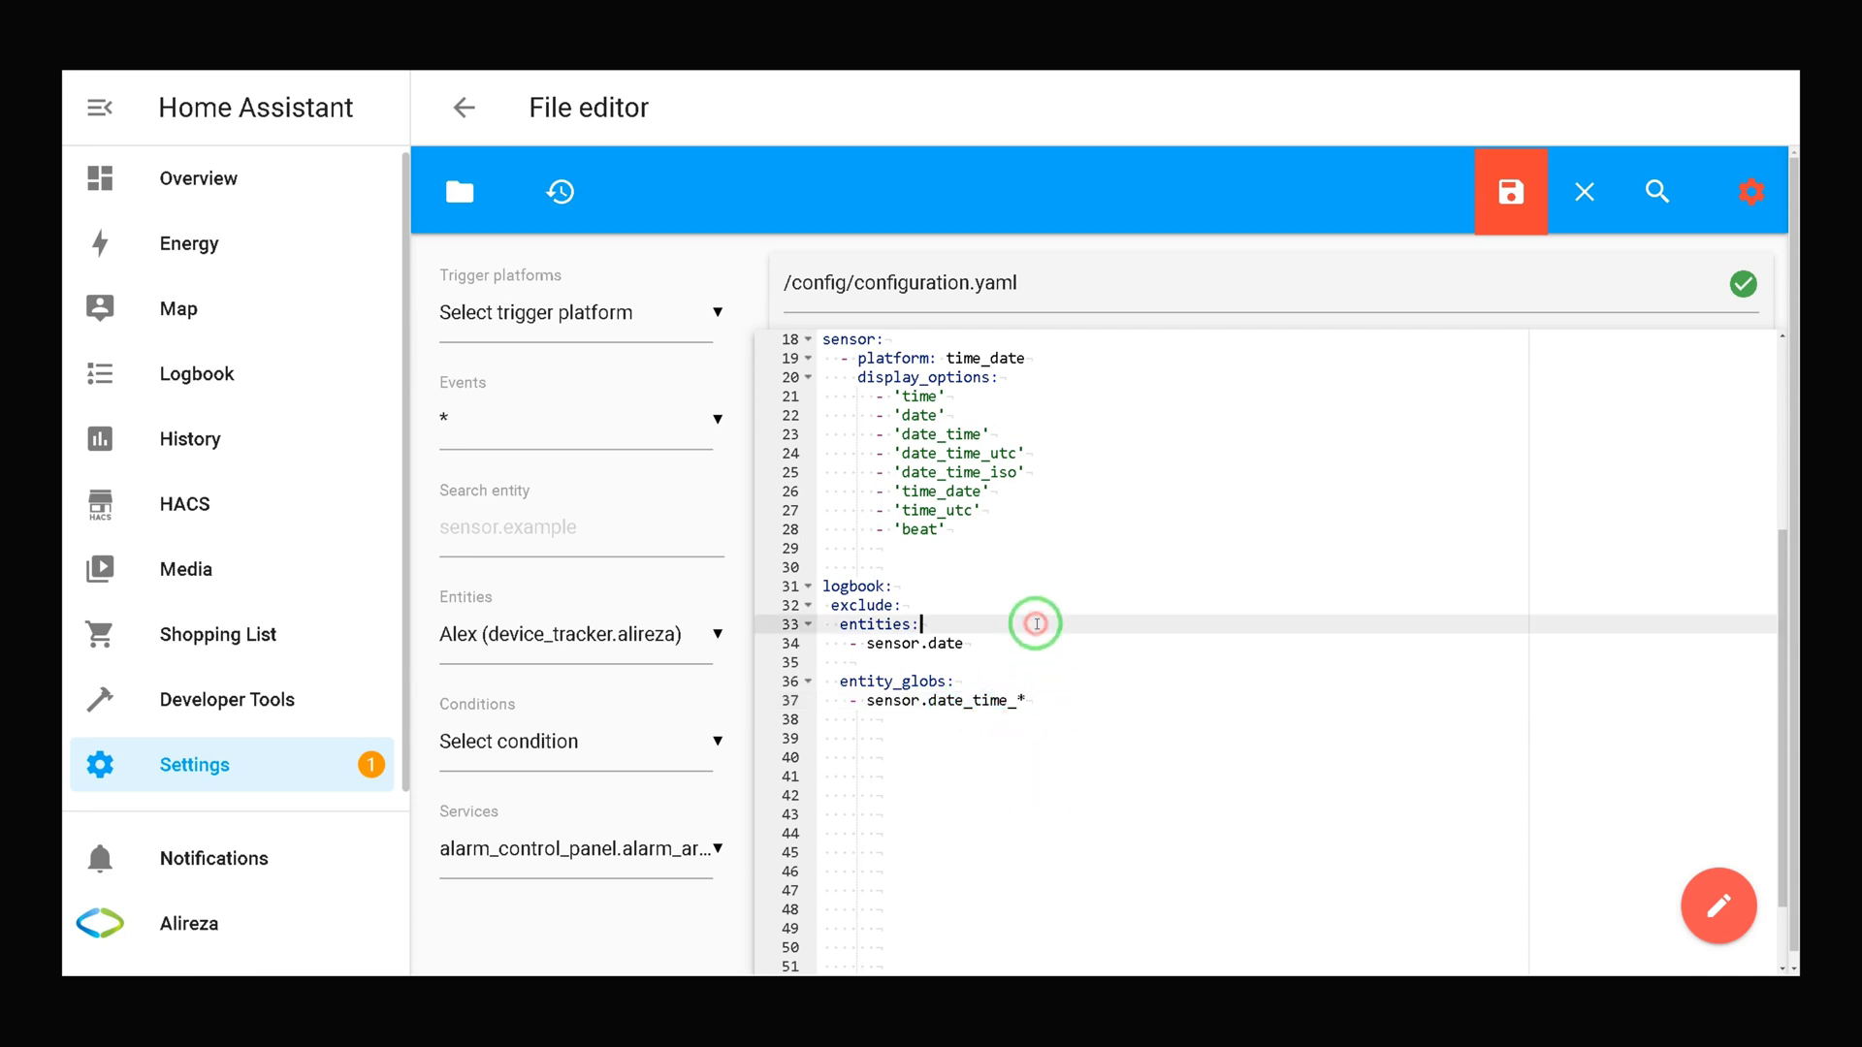
Add a domains: key on line 39 of the exclude block with the list item "- sun" beneath it.
click(1060, 702)
key(Return)
key(Return)
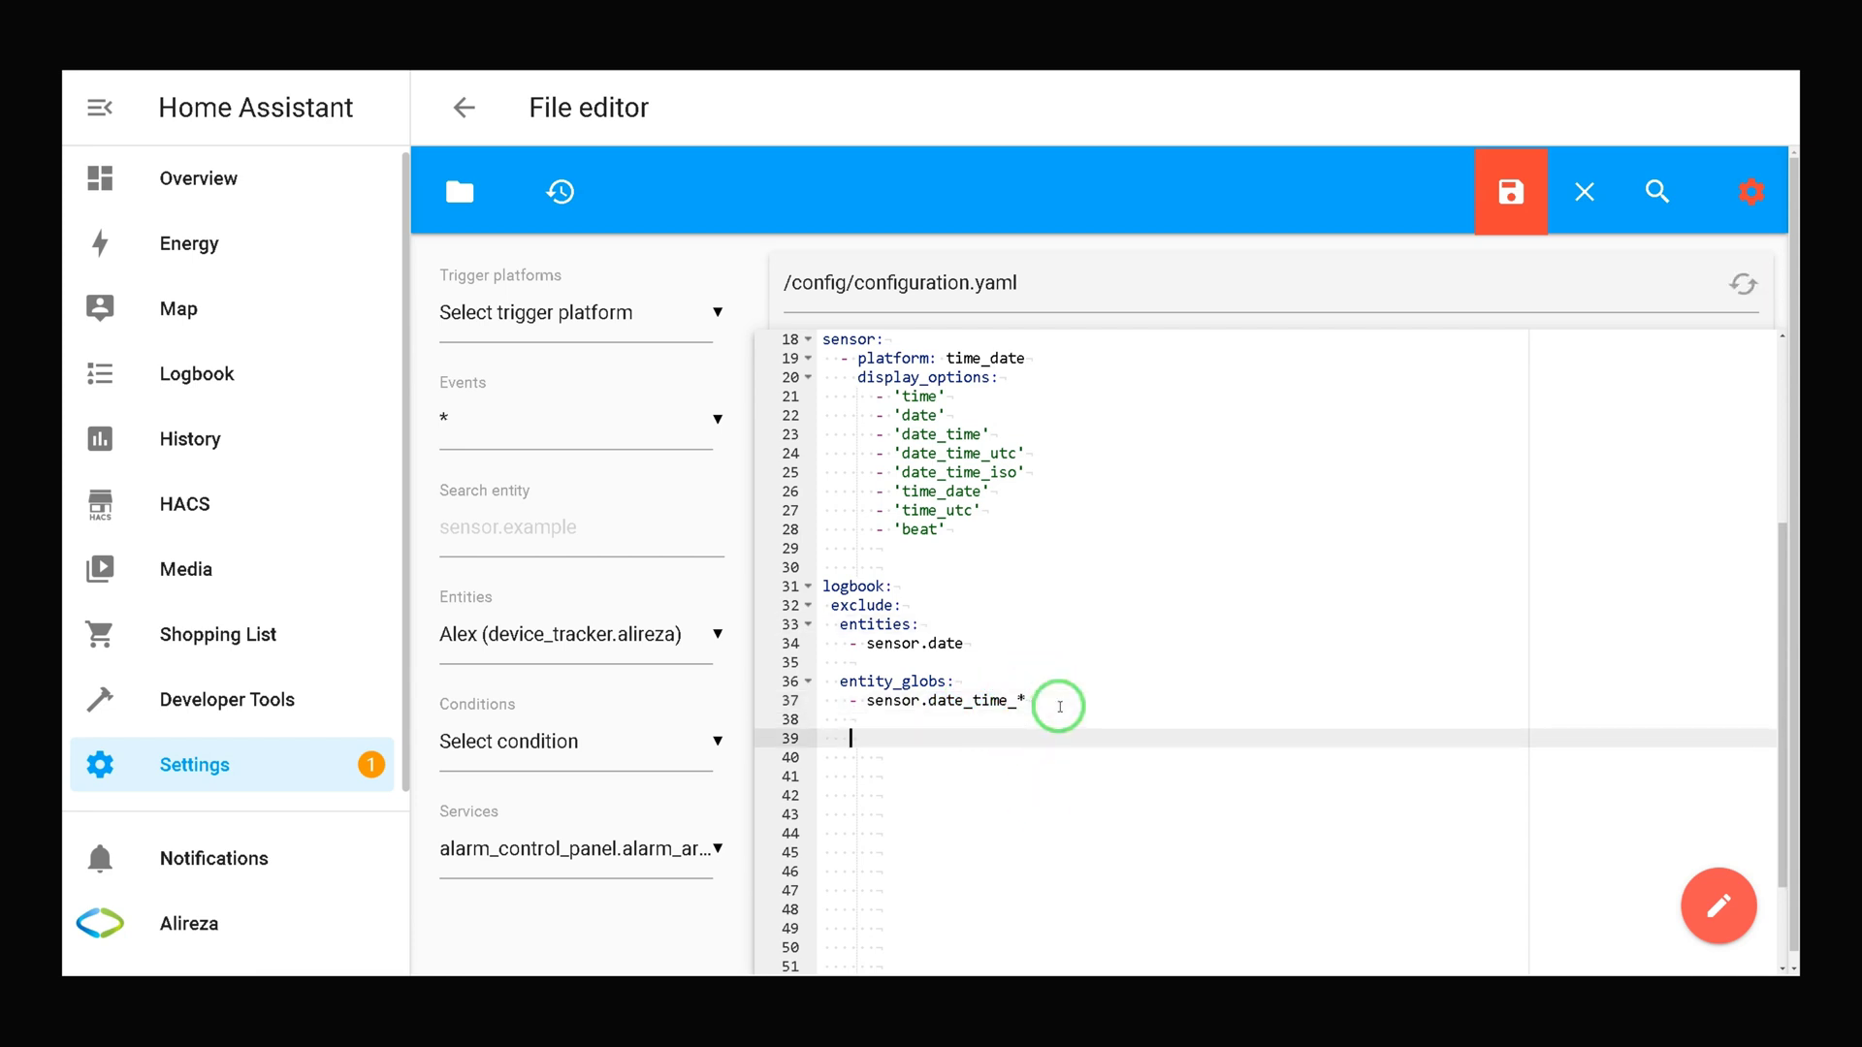
text(domains:)
key(Return)
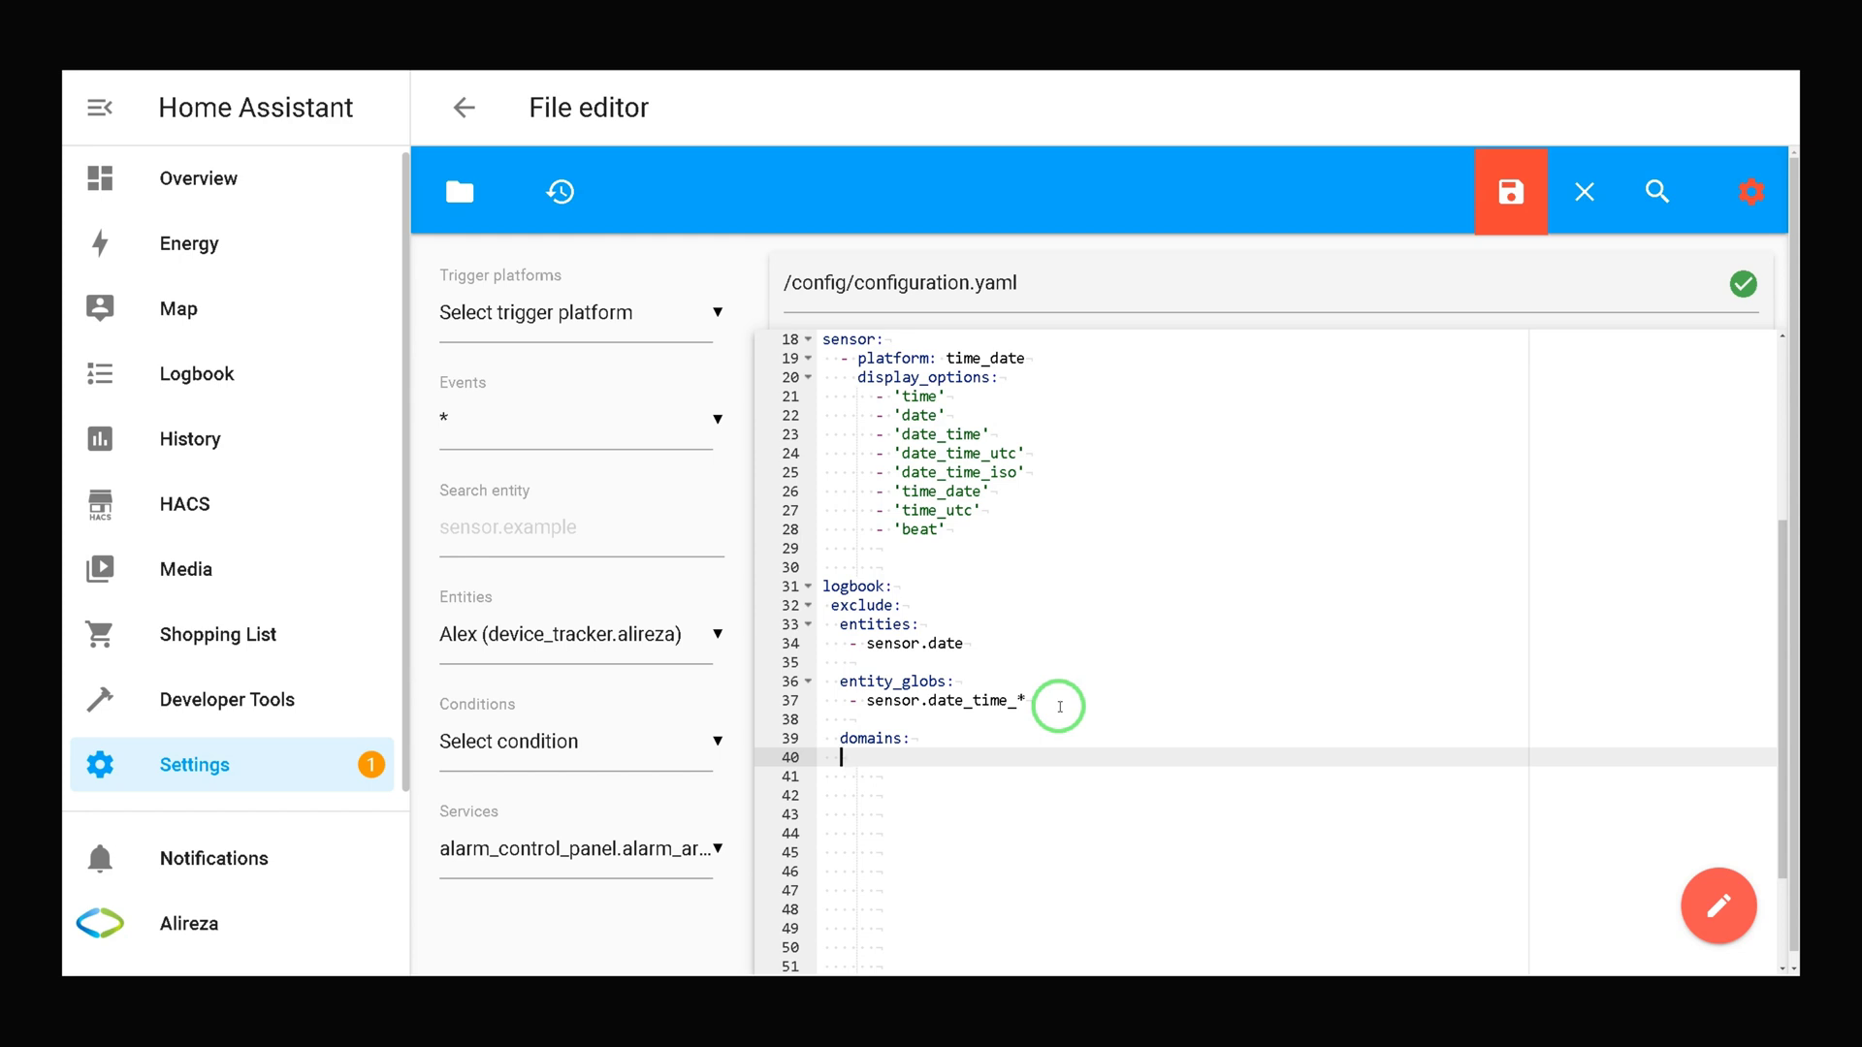
key(Tab)
key(BackSpace)
text(- sun)
scroll(1057, 706, down, 3)
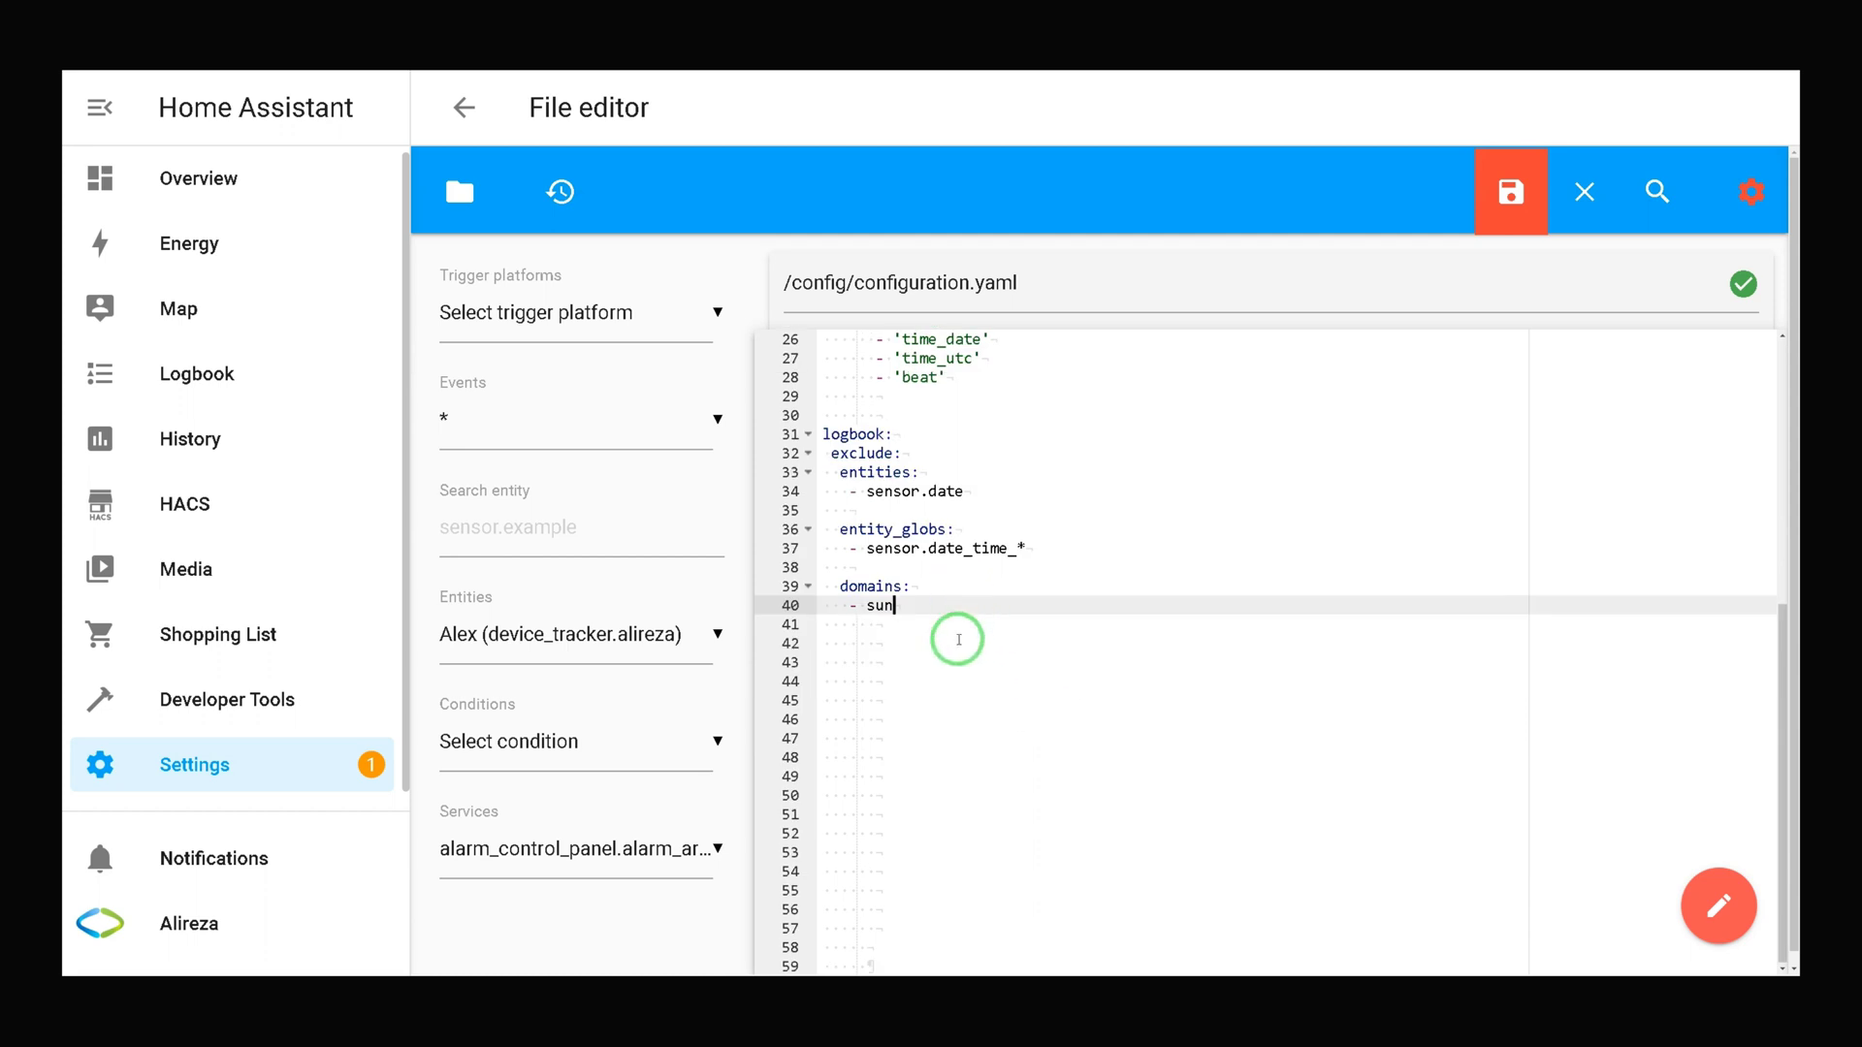
Add an include: key on line 43, aligned with exclude:, and an indented entities: key on line 45.
key(Return)
key(Return)
key(Return)
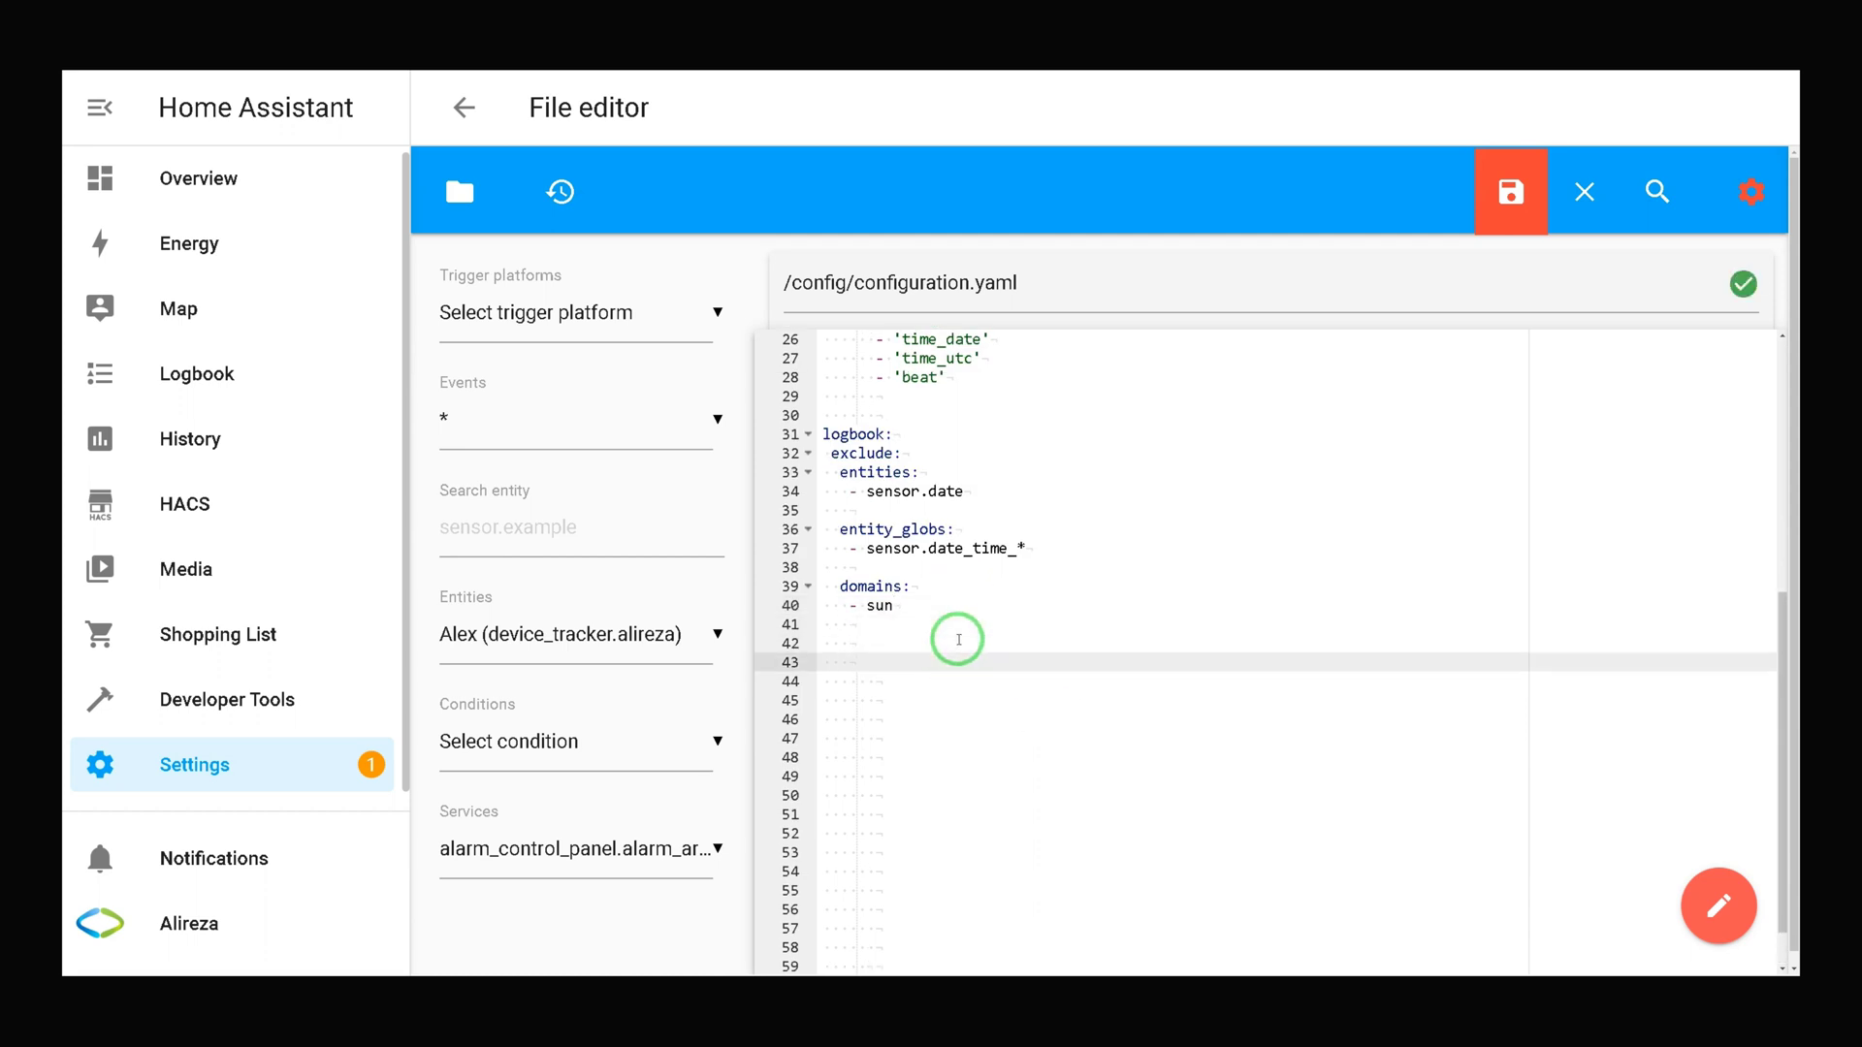
key(BackSpace)
key(BackSpace)
text(include:)
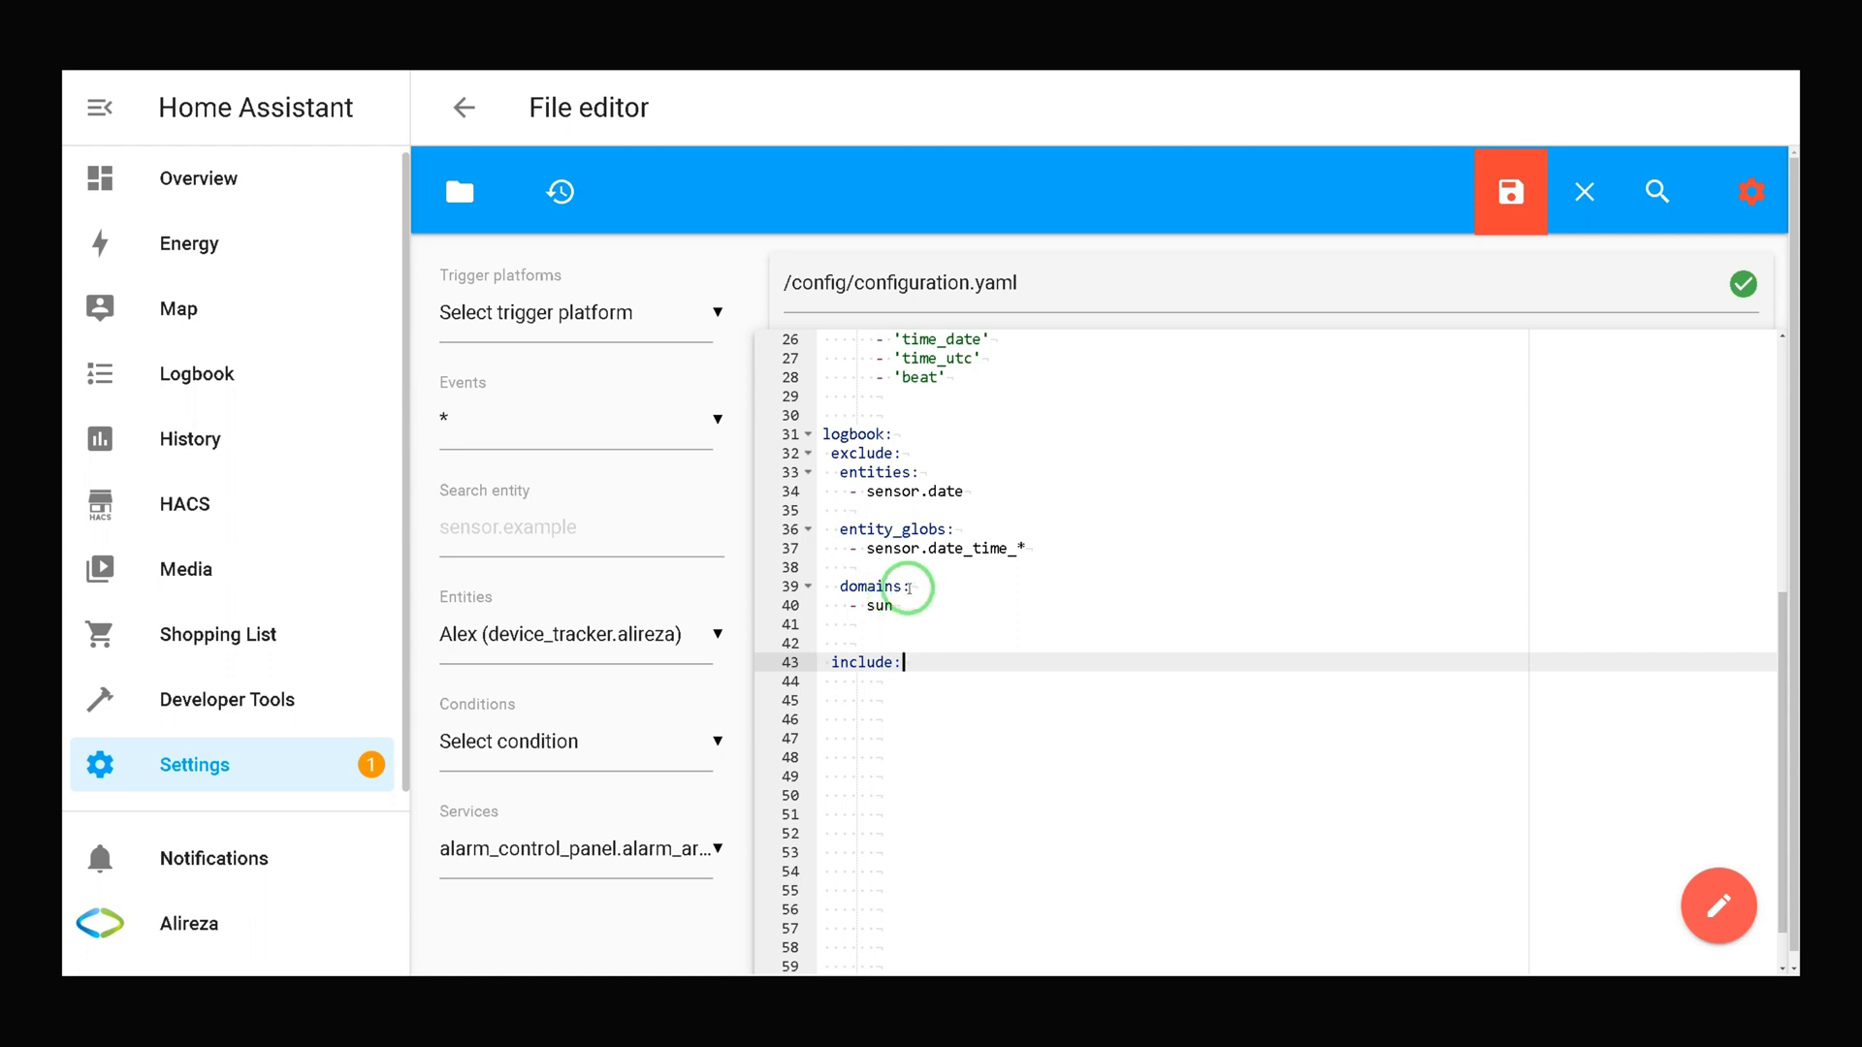
click(933, 690)
text(enti)
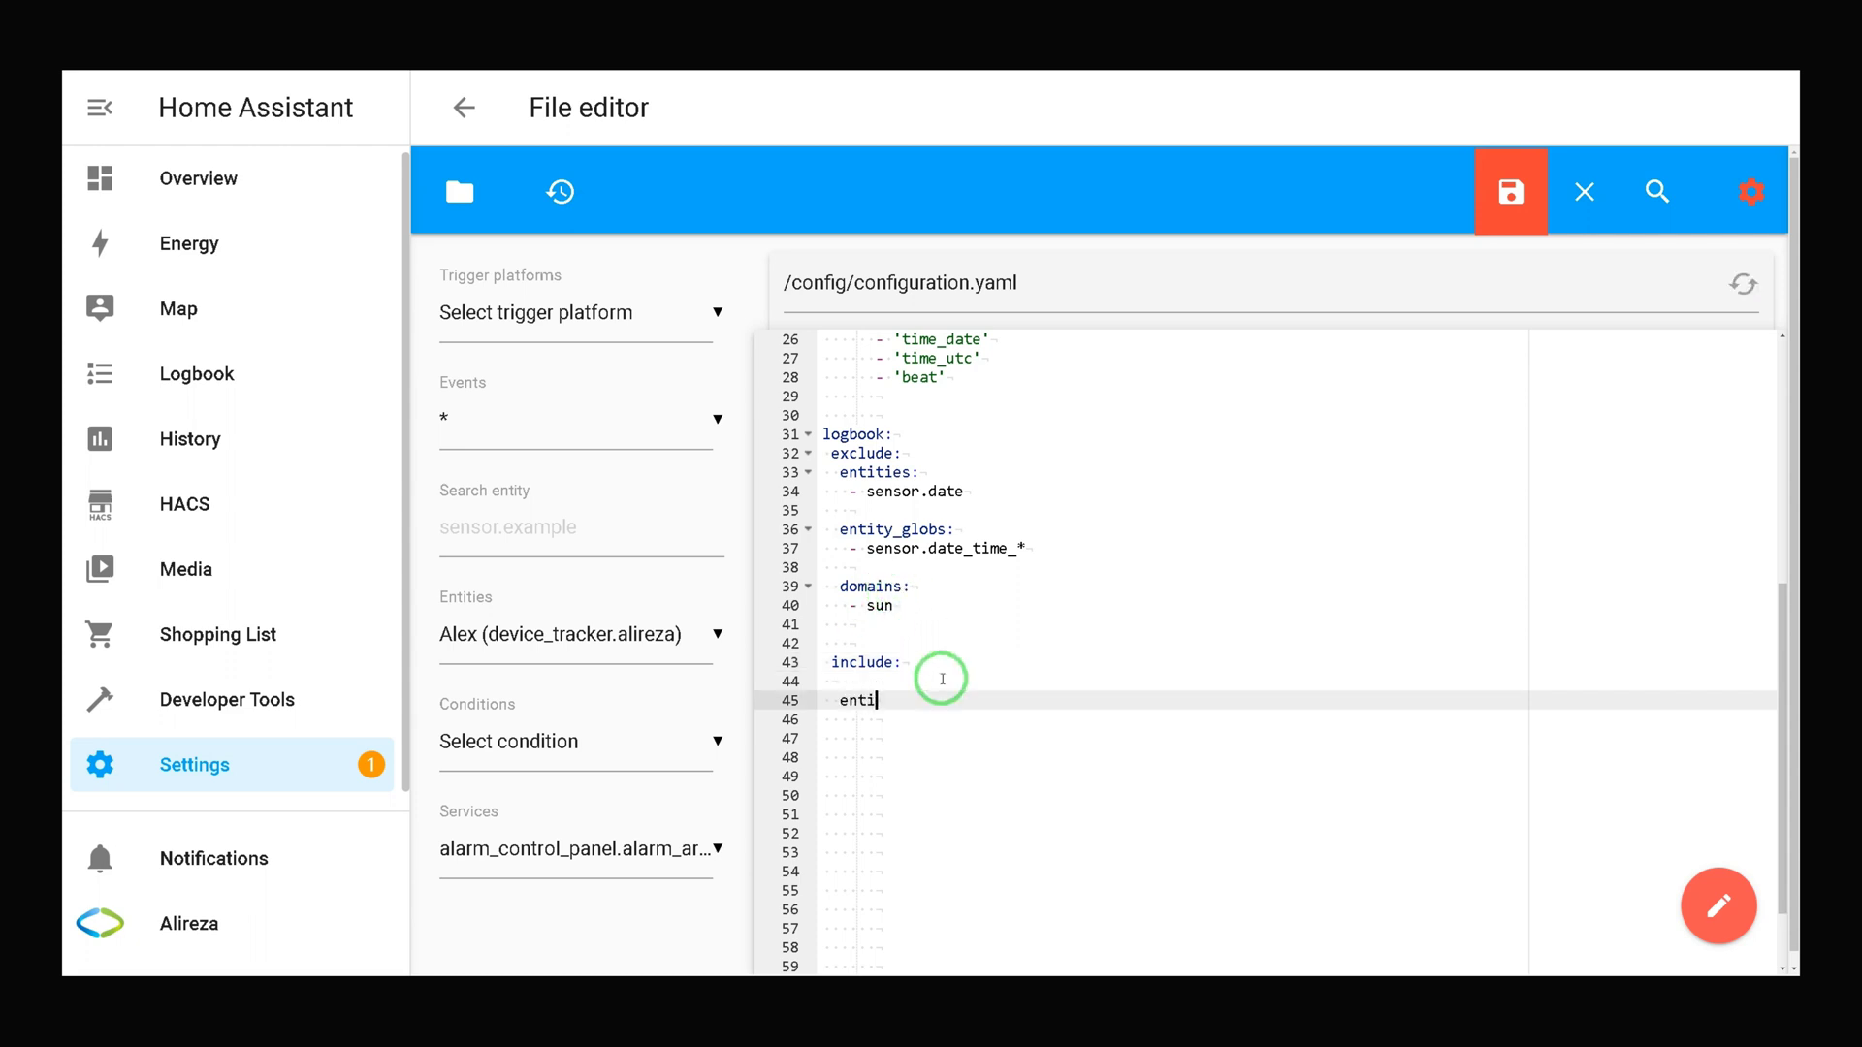
text(ties:)
Remove the blank line below include: and add "- sensor.date_time_utc" under its entities: key.
scroll(941, 679, up, 3)
drag(824, 692, 1073, 707)
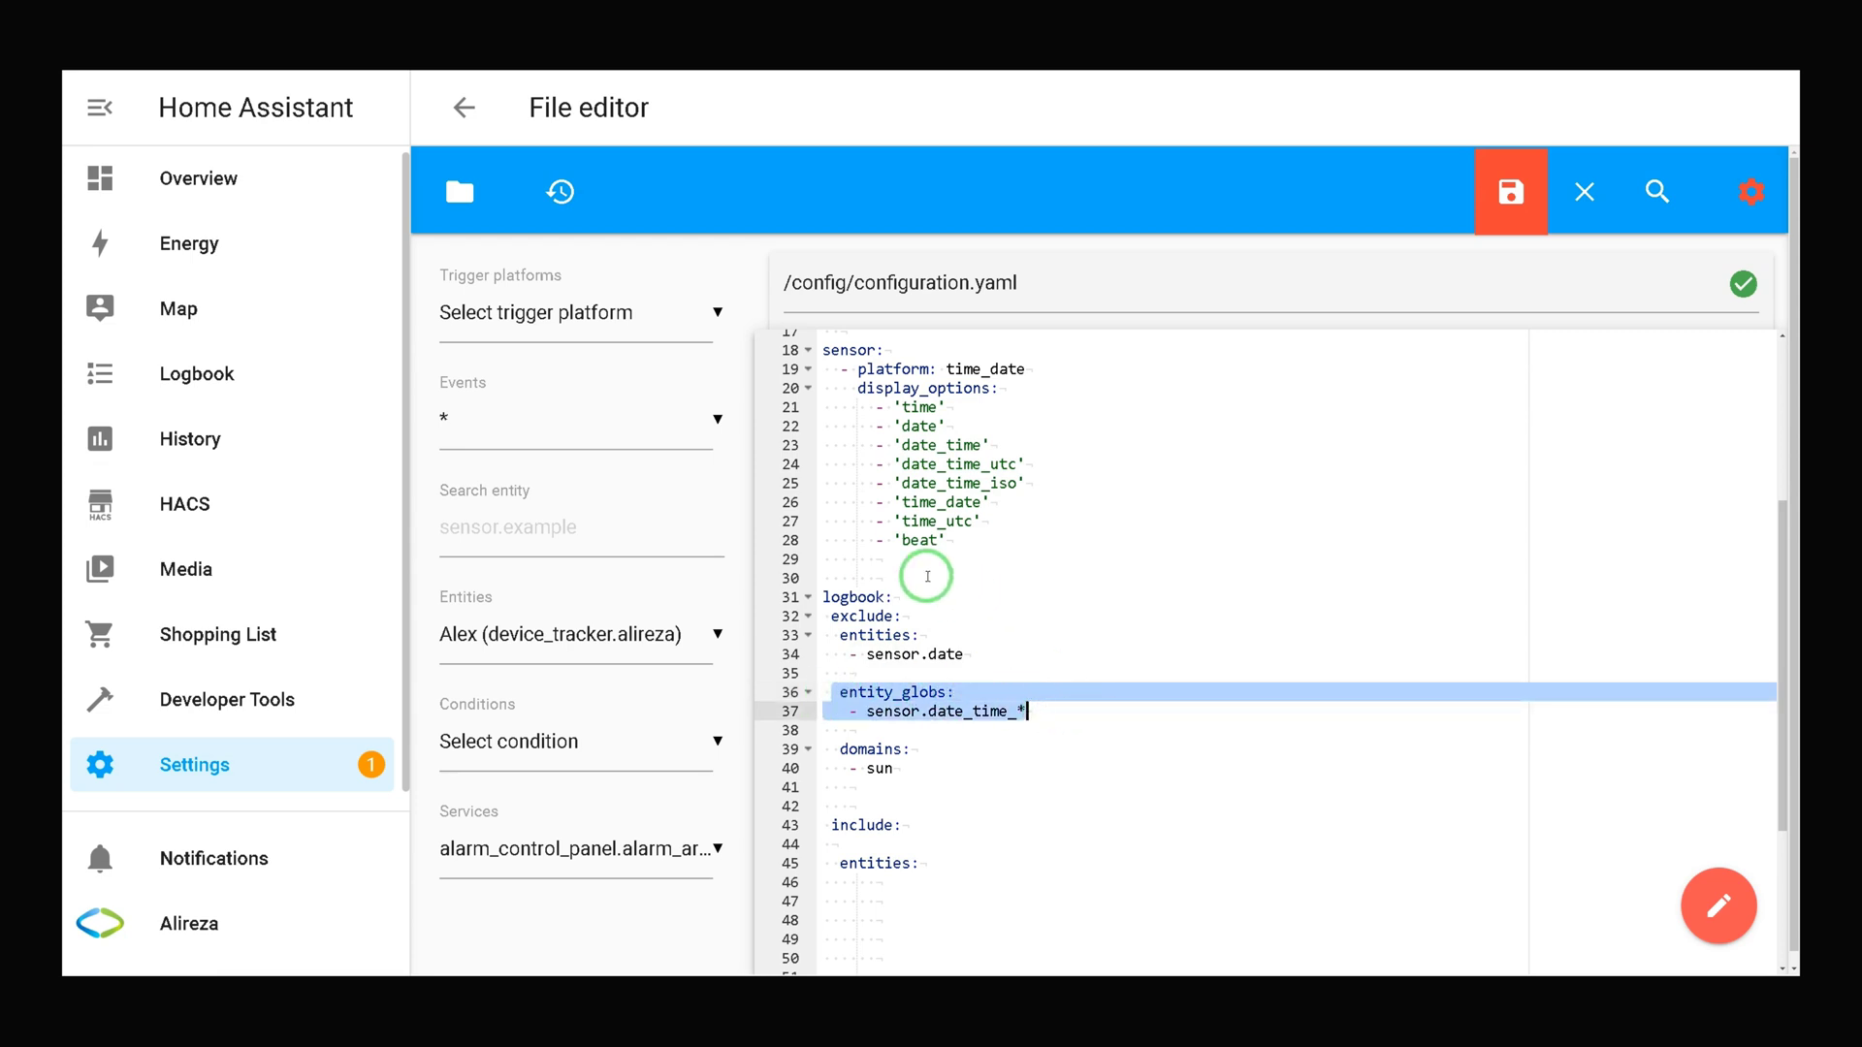
drag(862, 463, 1066, 482)
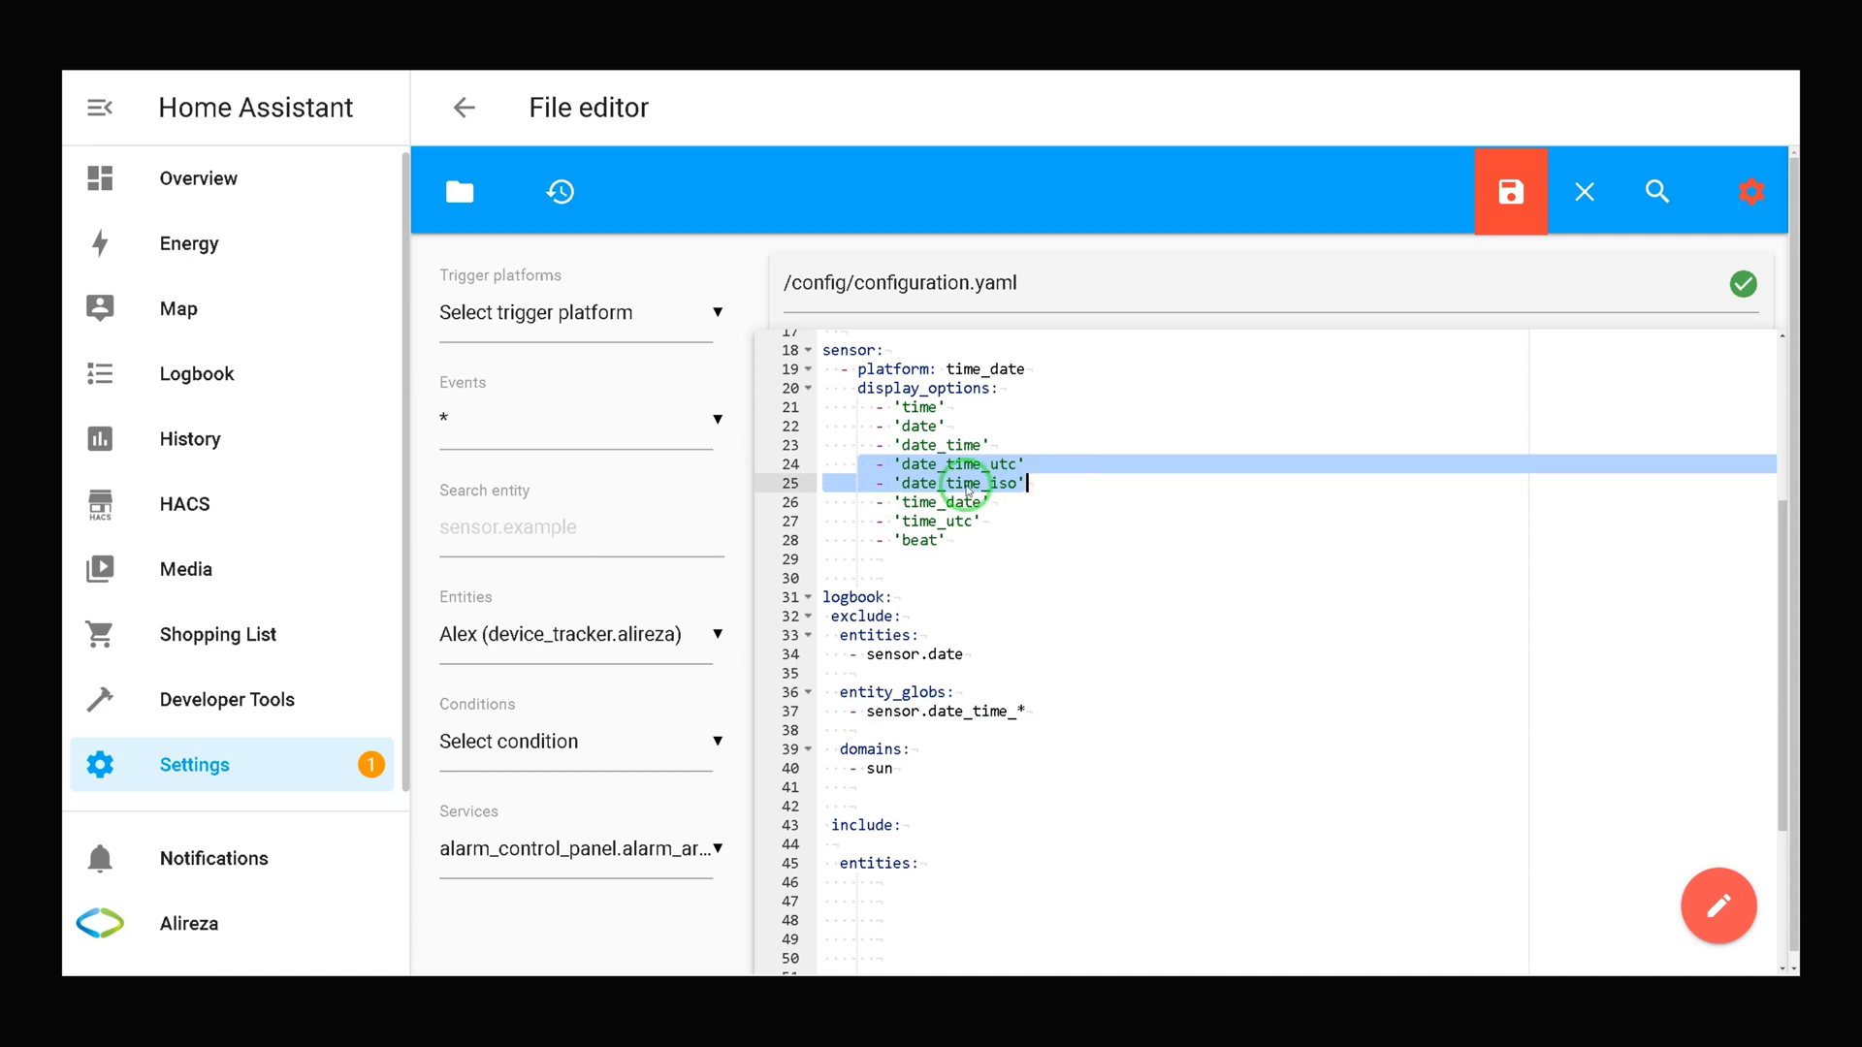
click(867, 848)
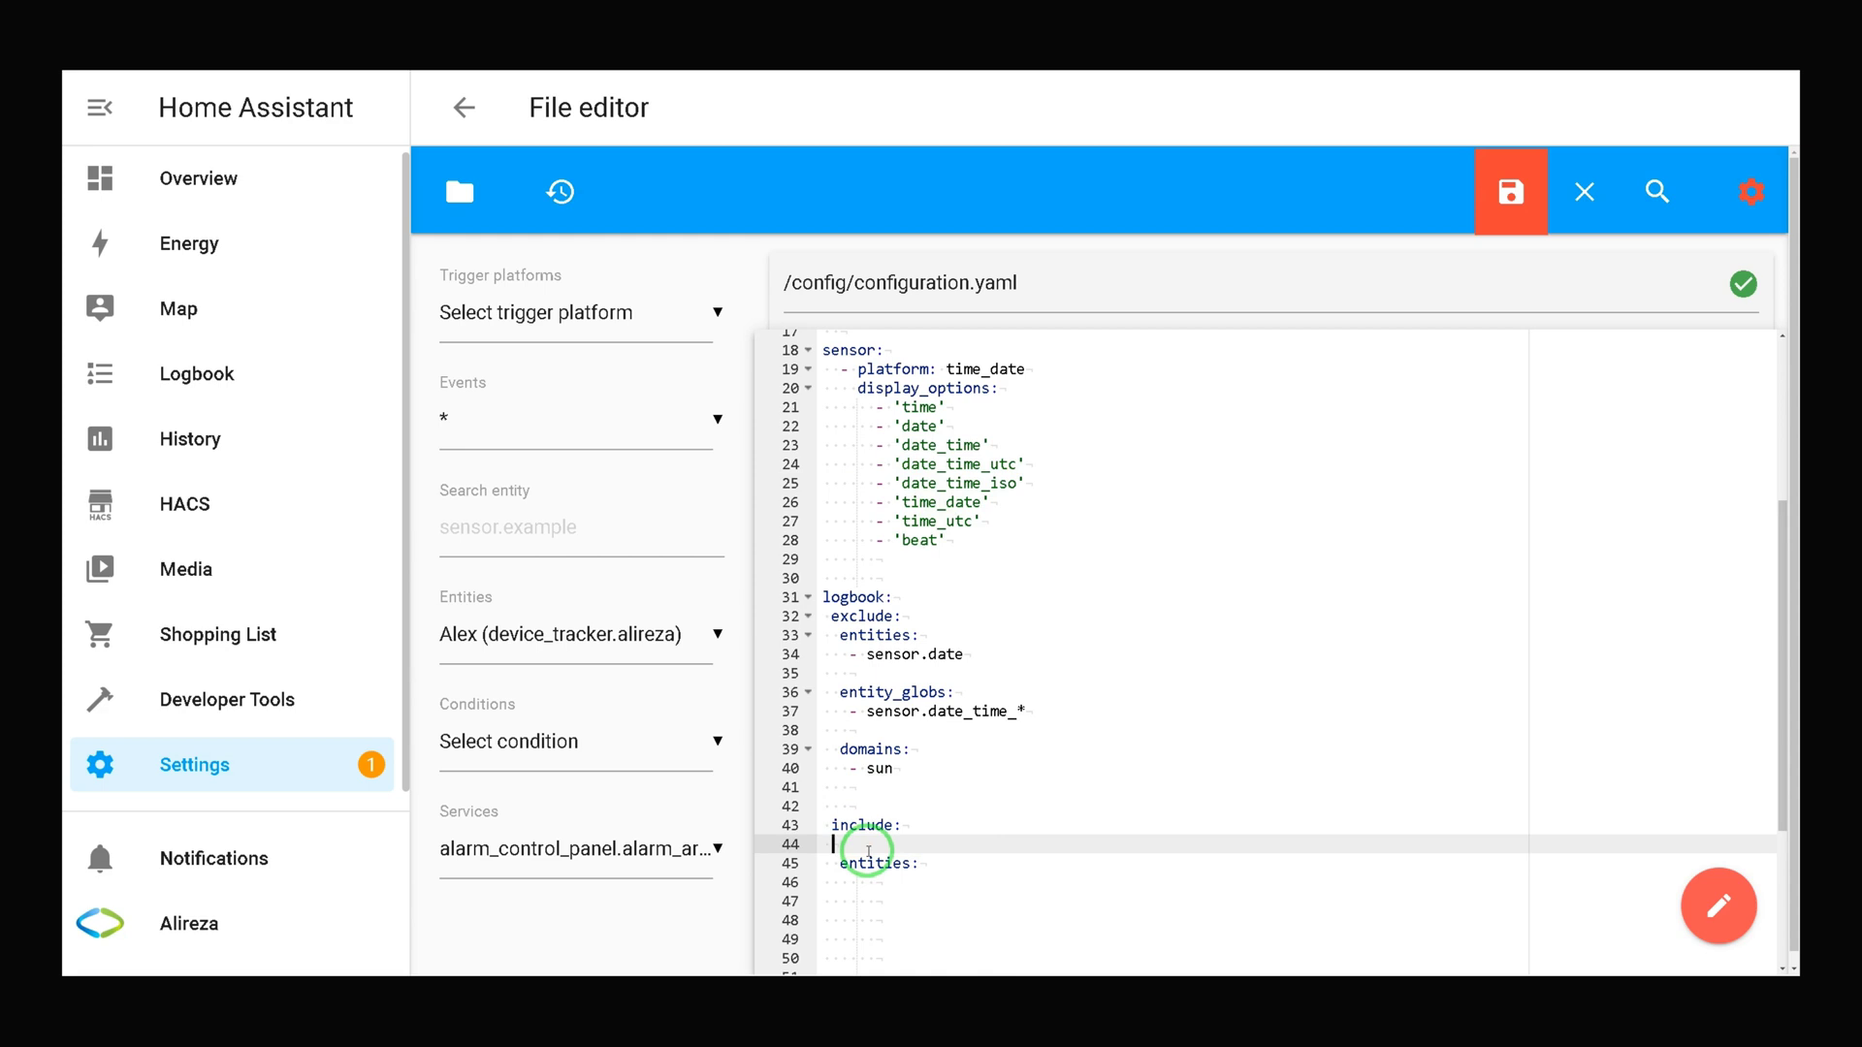
key(BackSpace)
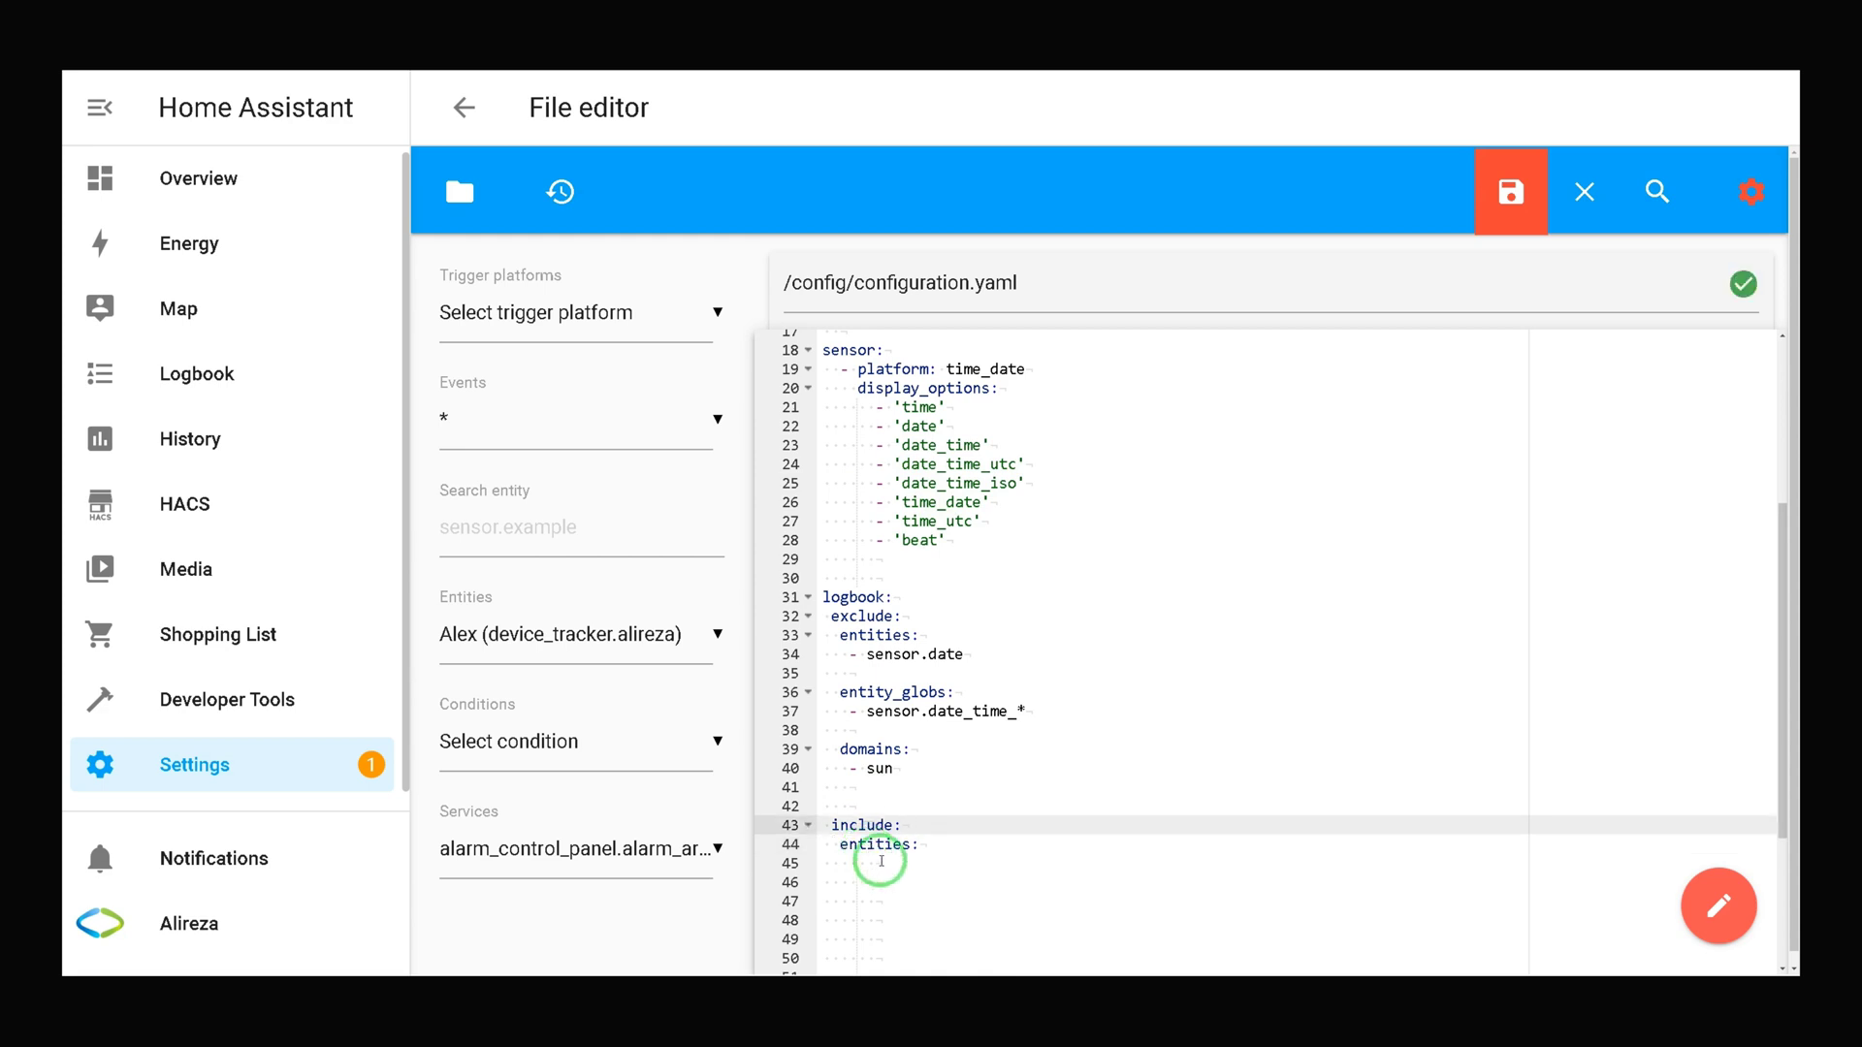
click(879, 861)
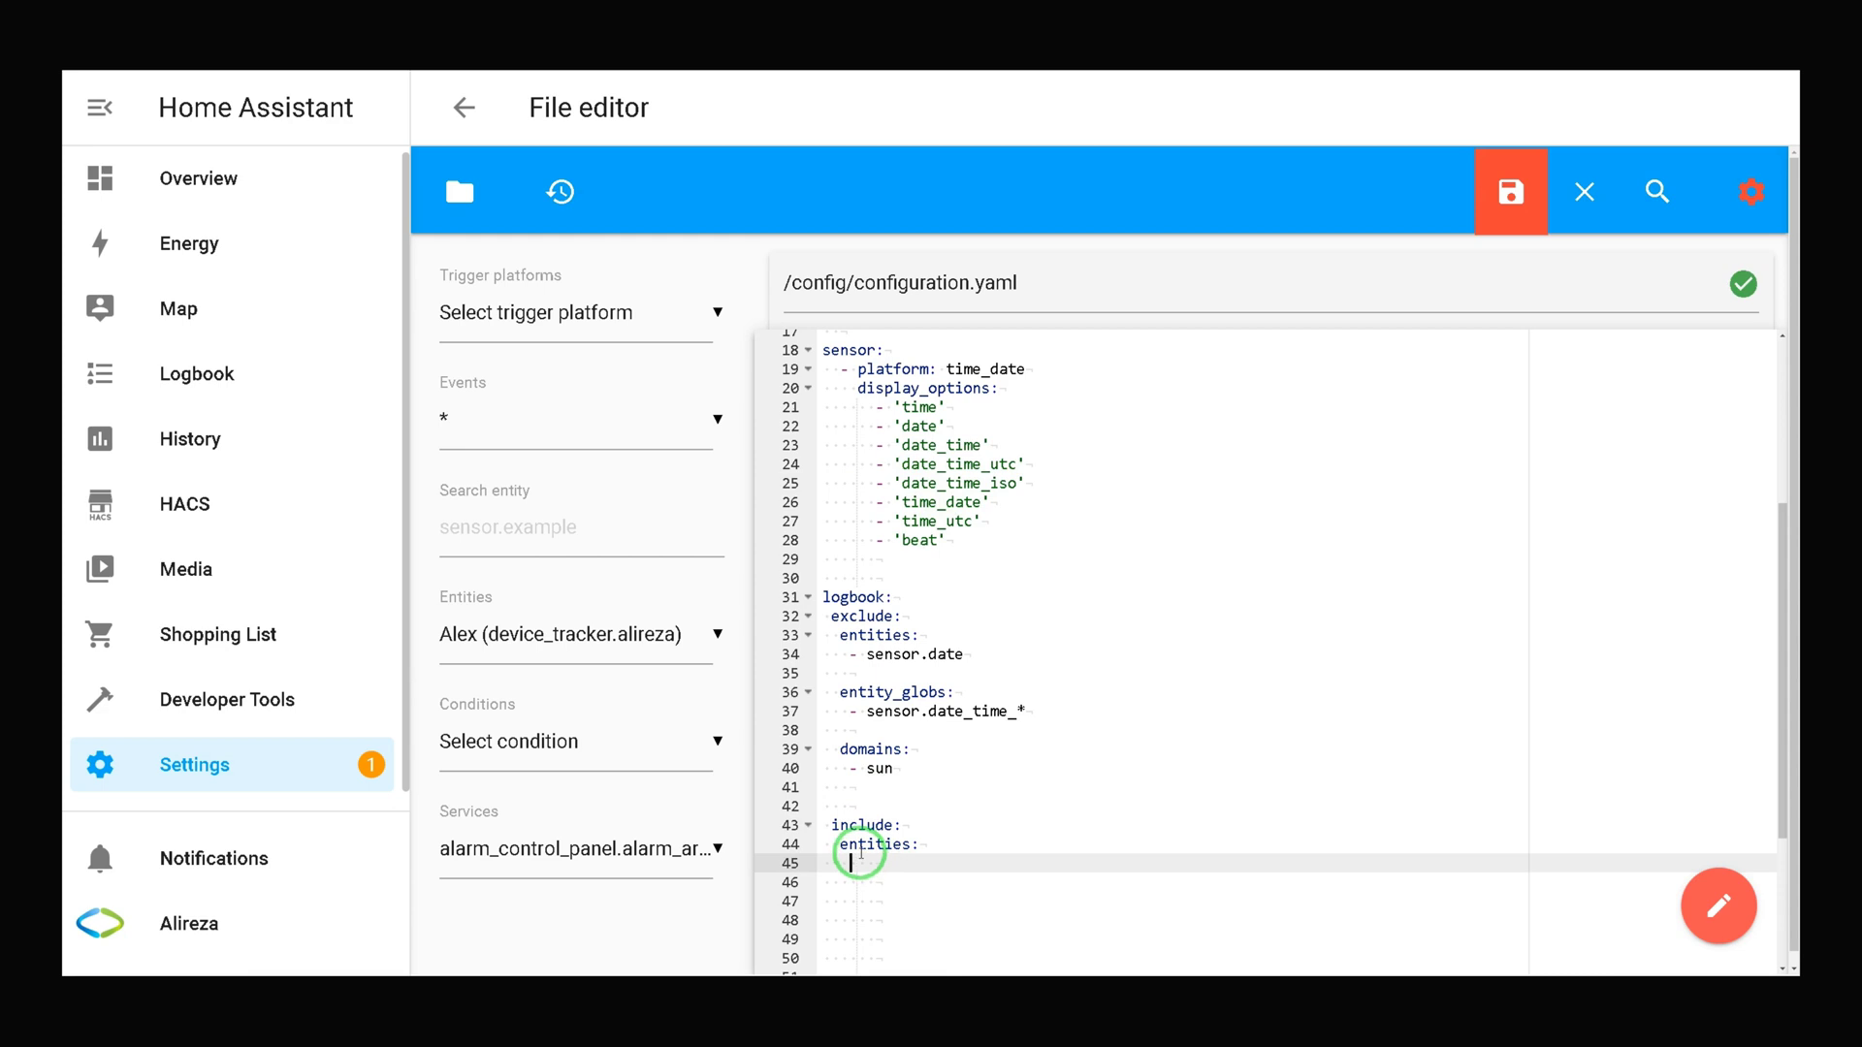
key(BackSpace)
key(BackSpace)
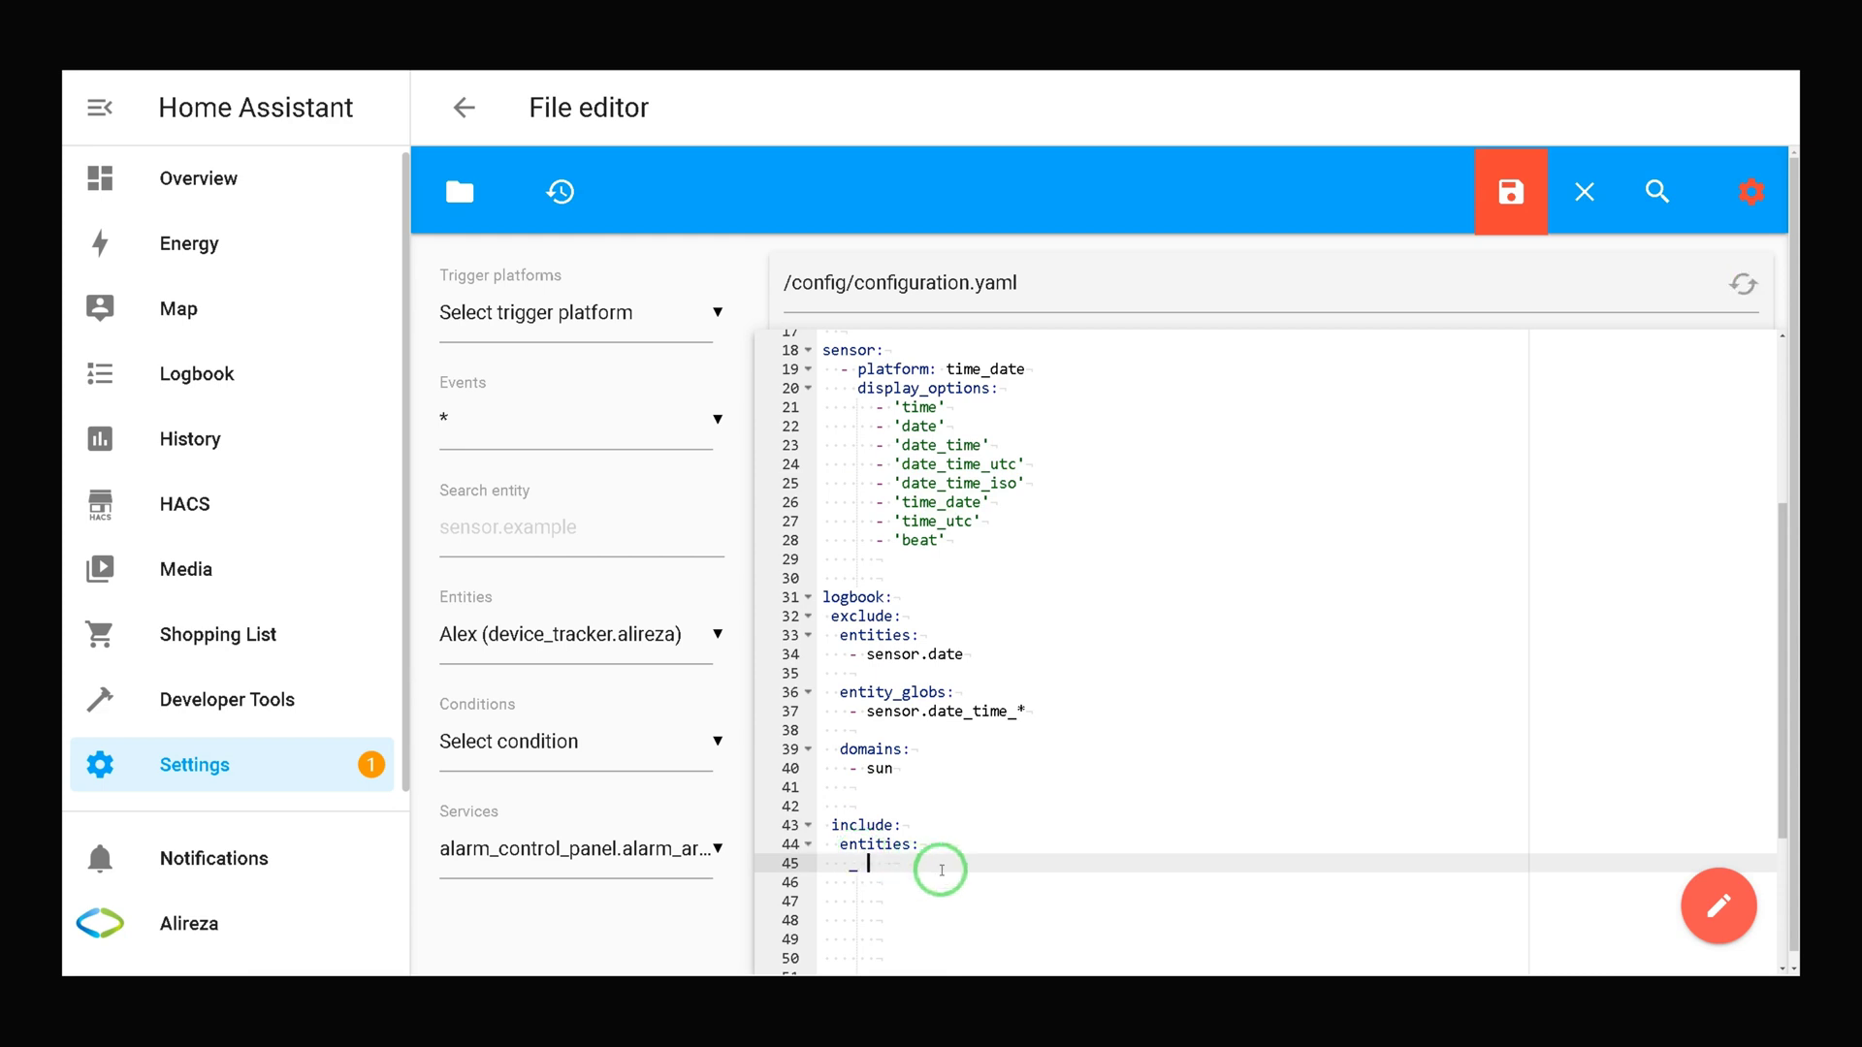
text(- sensor.date_time)
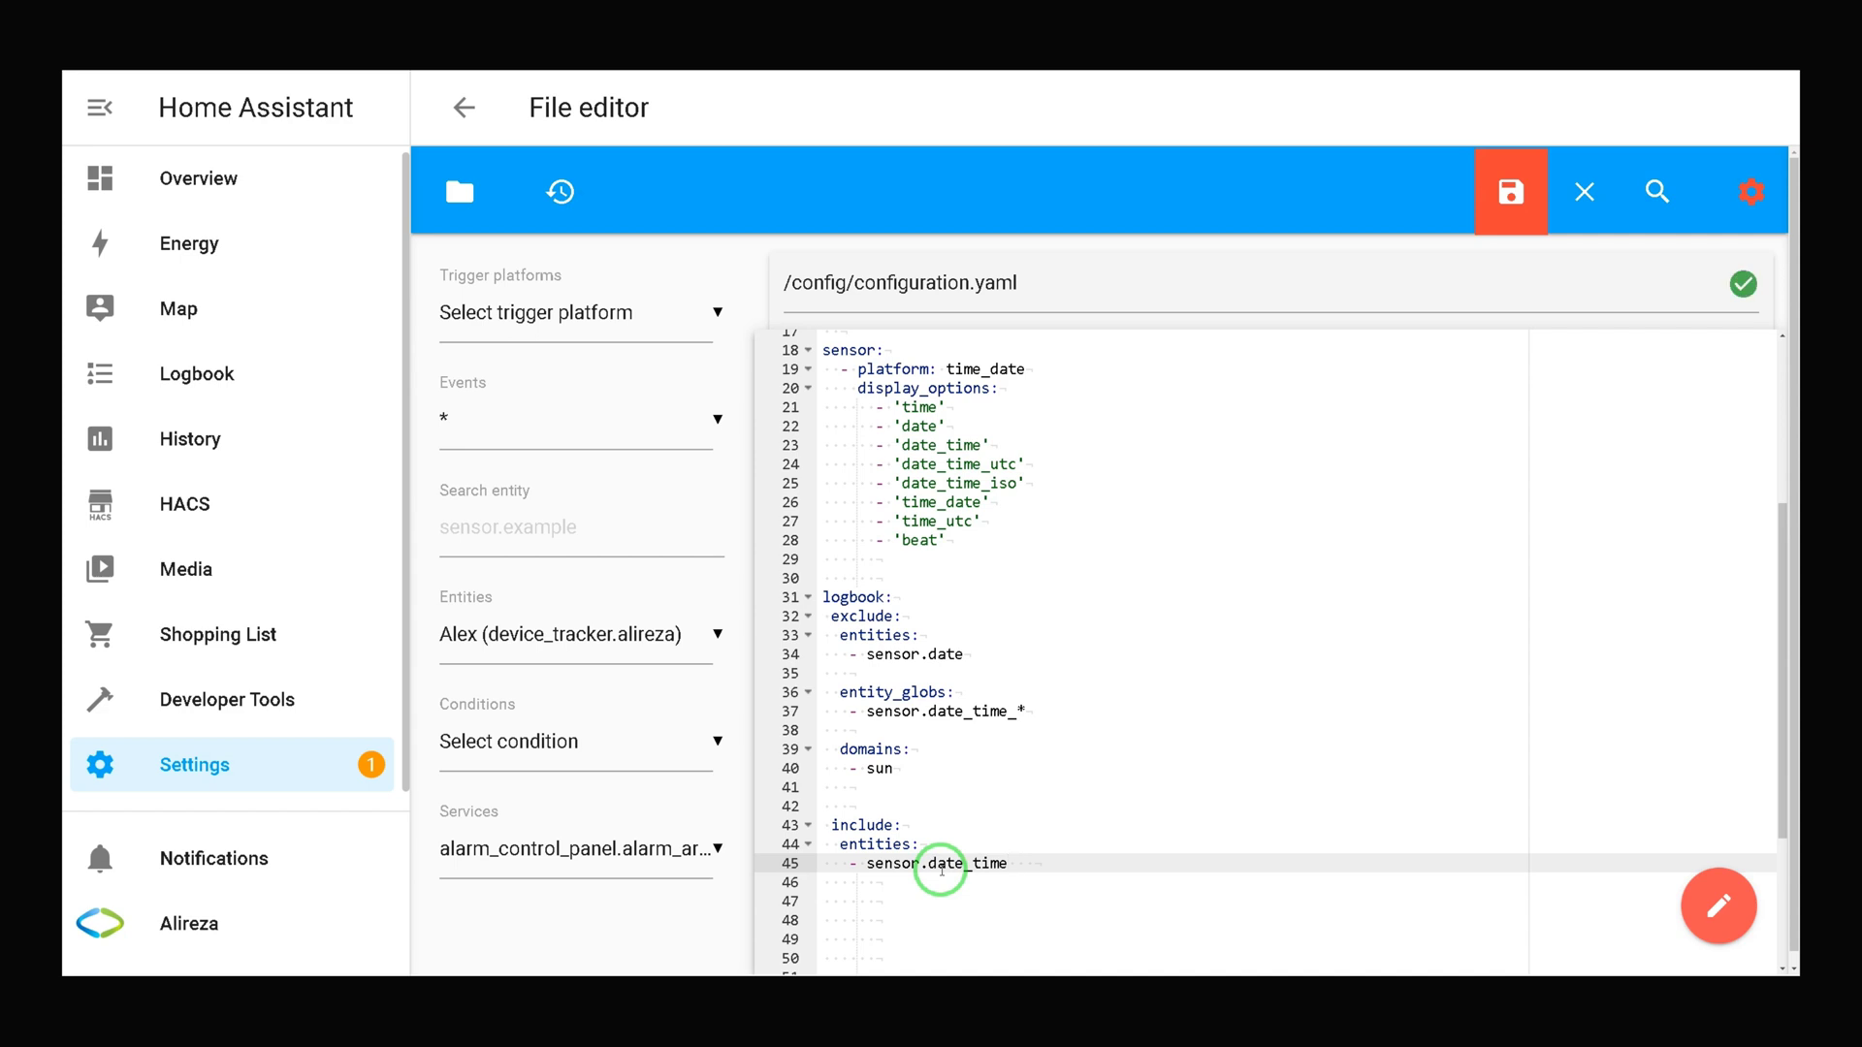
text(_utc)
Add a domains: key on line 47 of the include block, aligned with its entities: key.
key(Return)
key(Return)
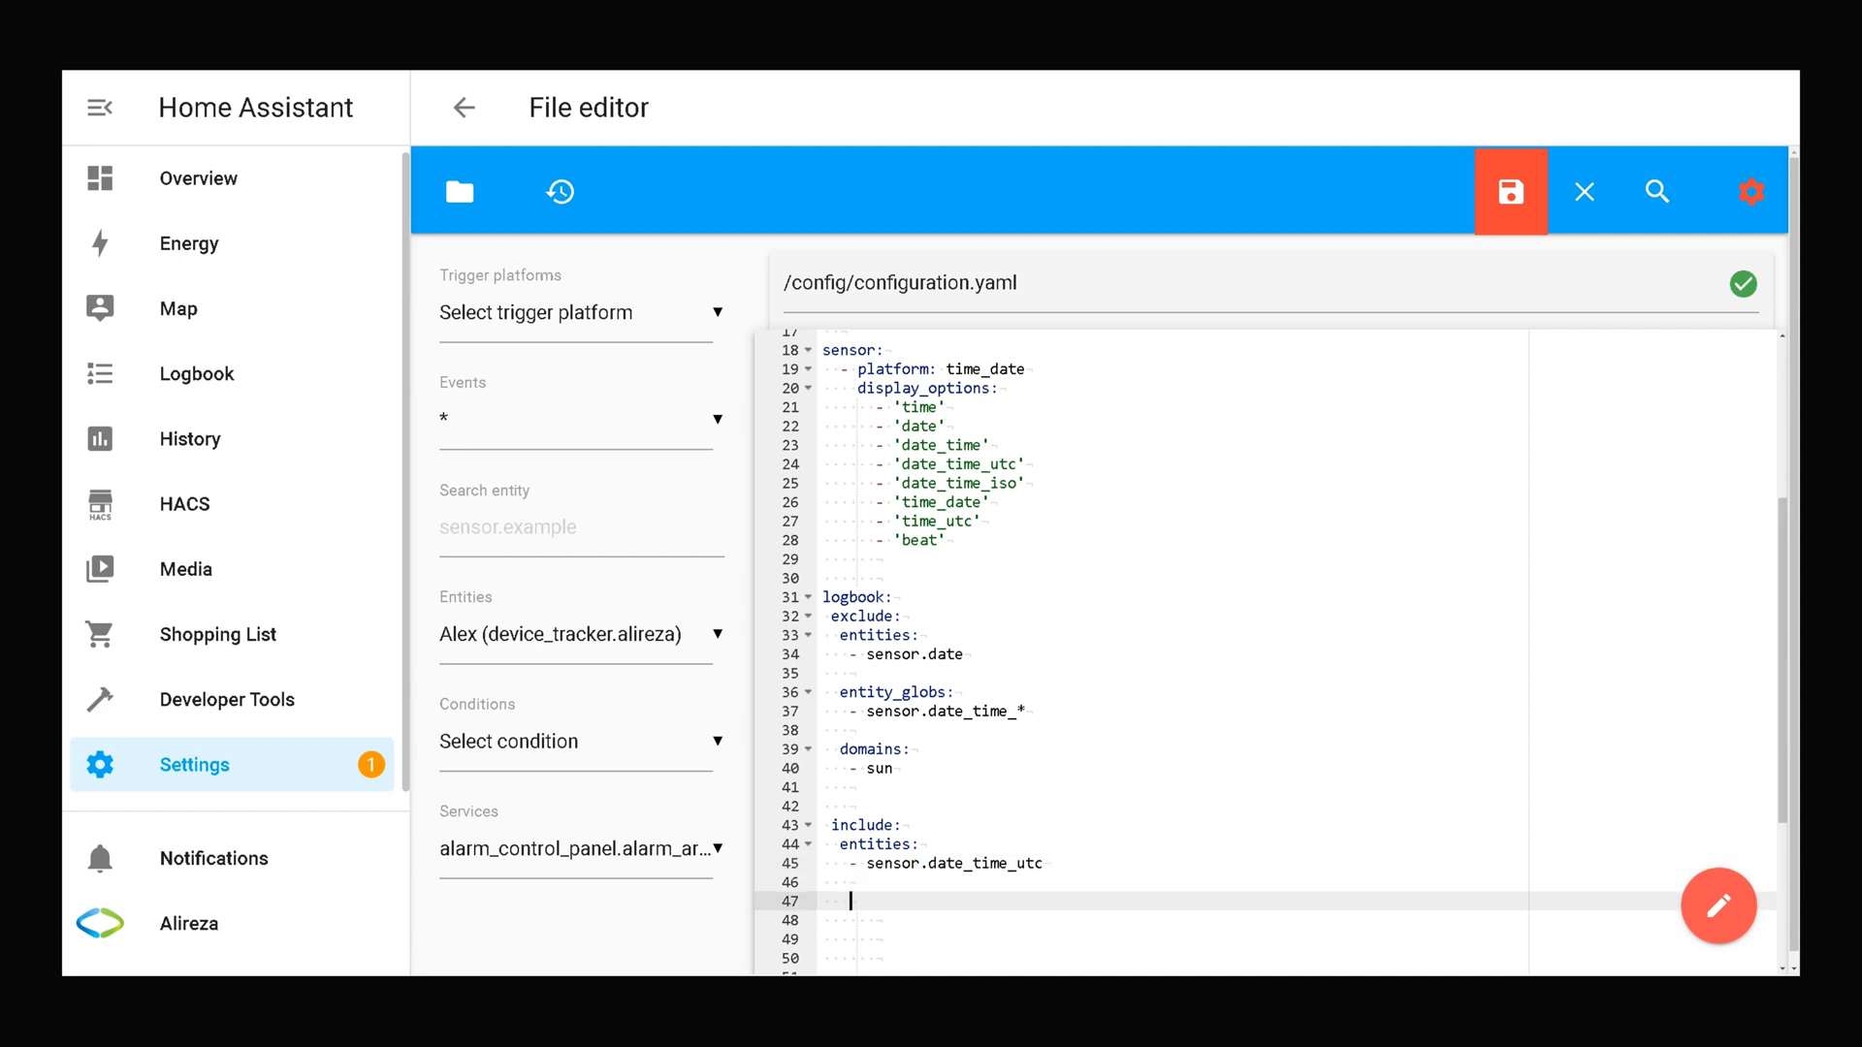
scroll(921, 751, down, 3)
text(domains)
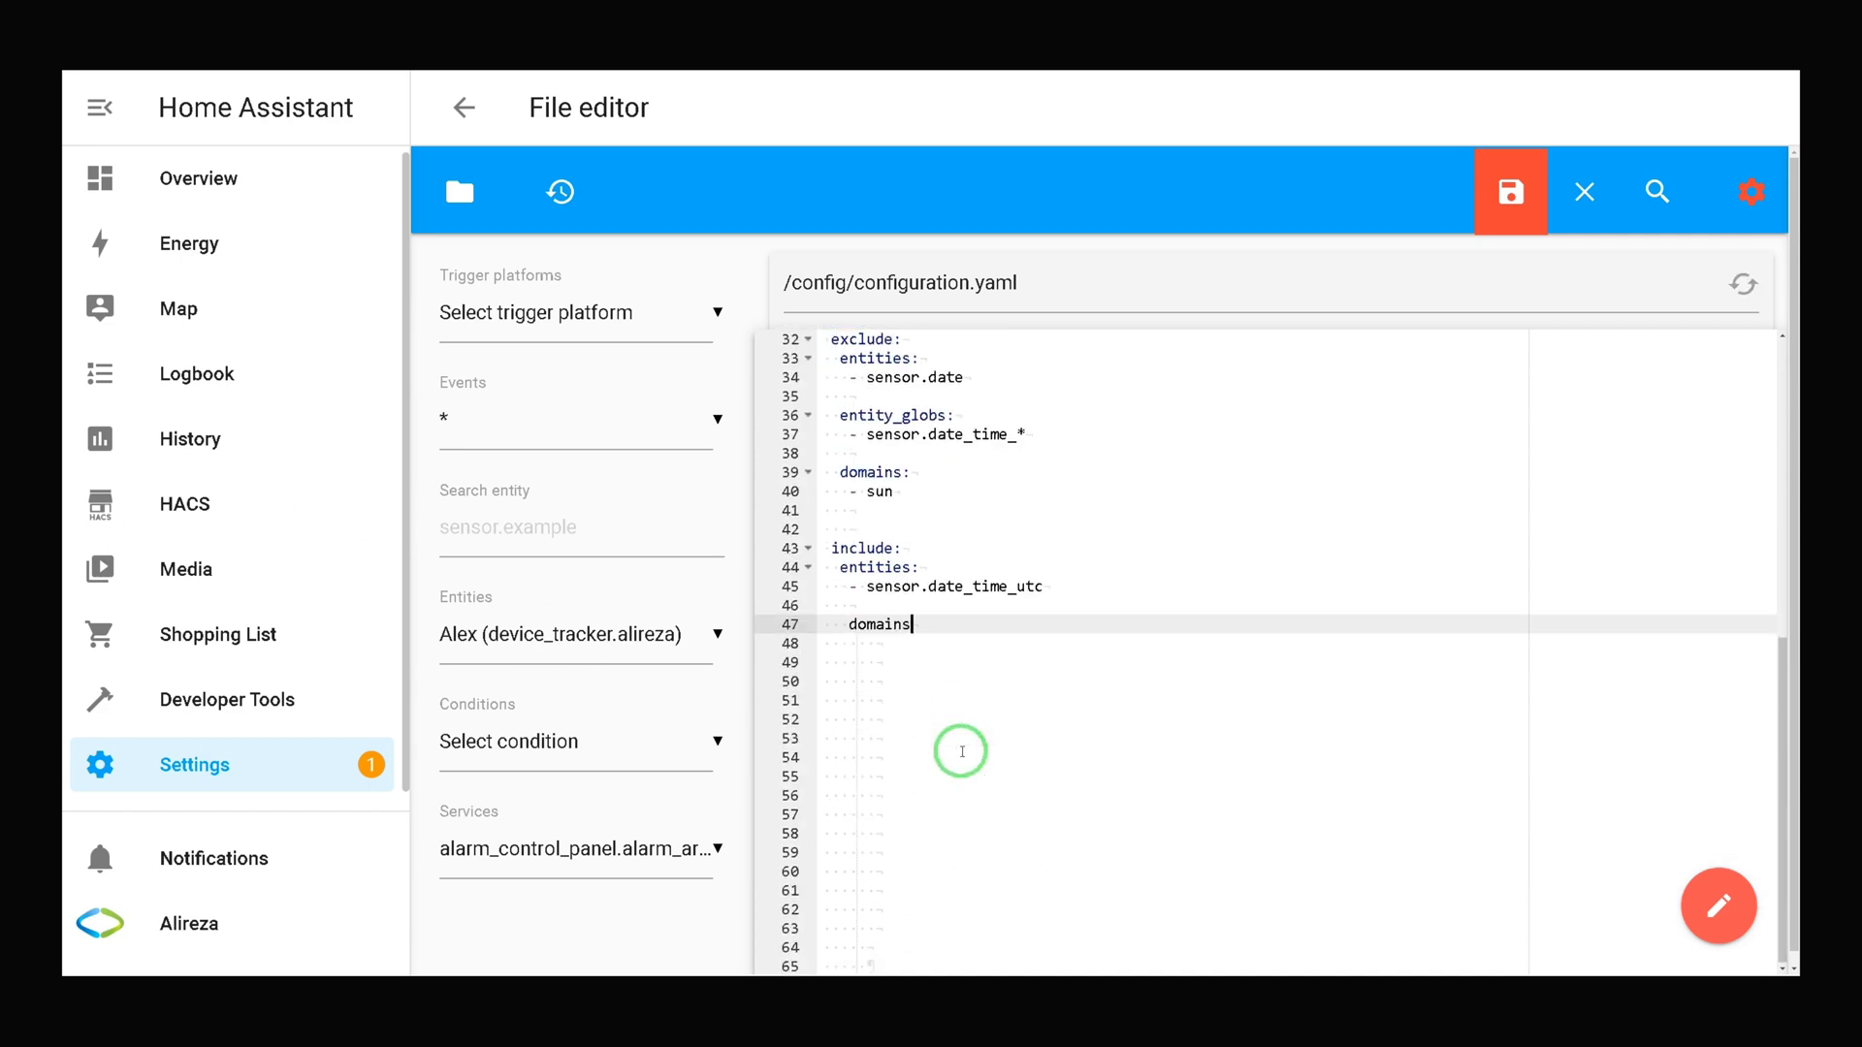
text(:)
click(850, 625)
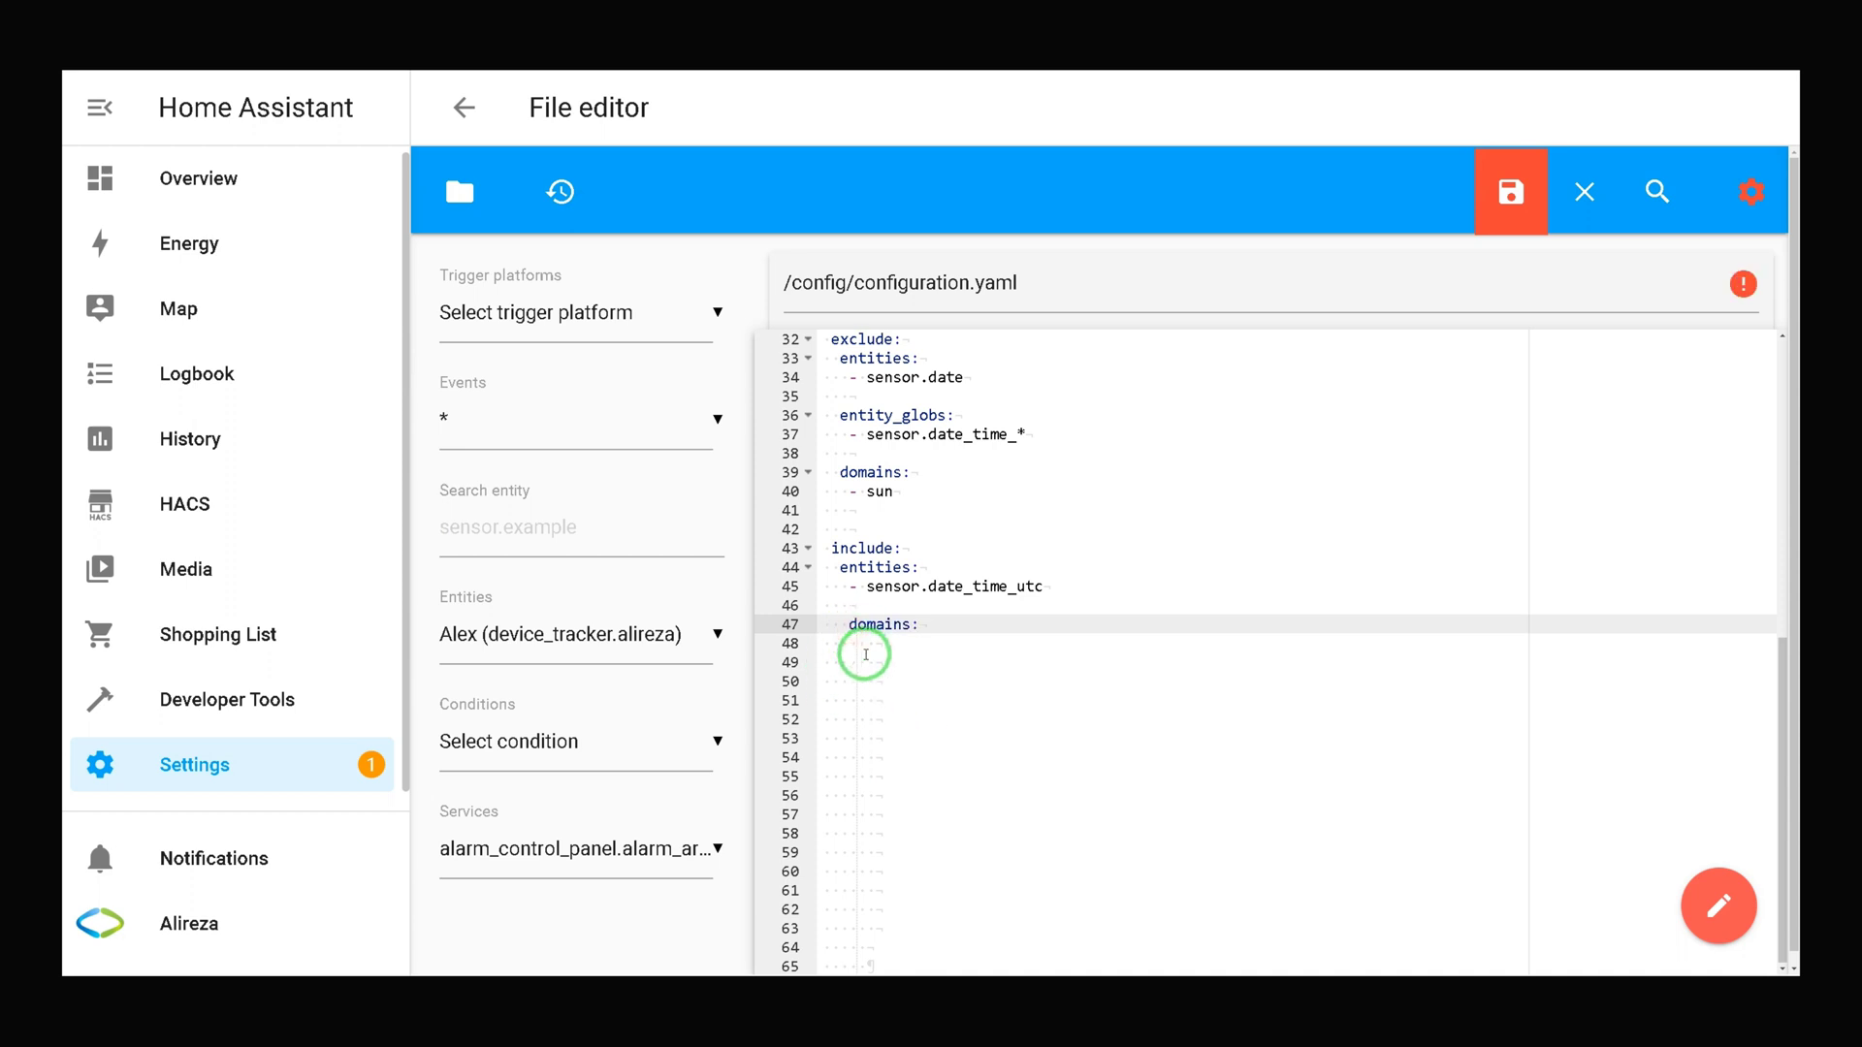
key(BackSpace)
Add the list item "- weather" on line 48 beneath the include block's domains: key.
click(918, 625)
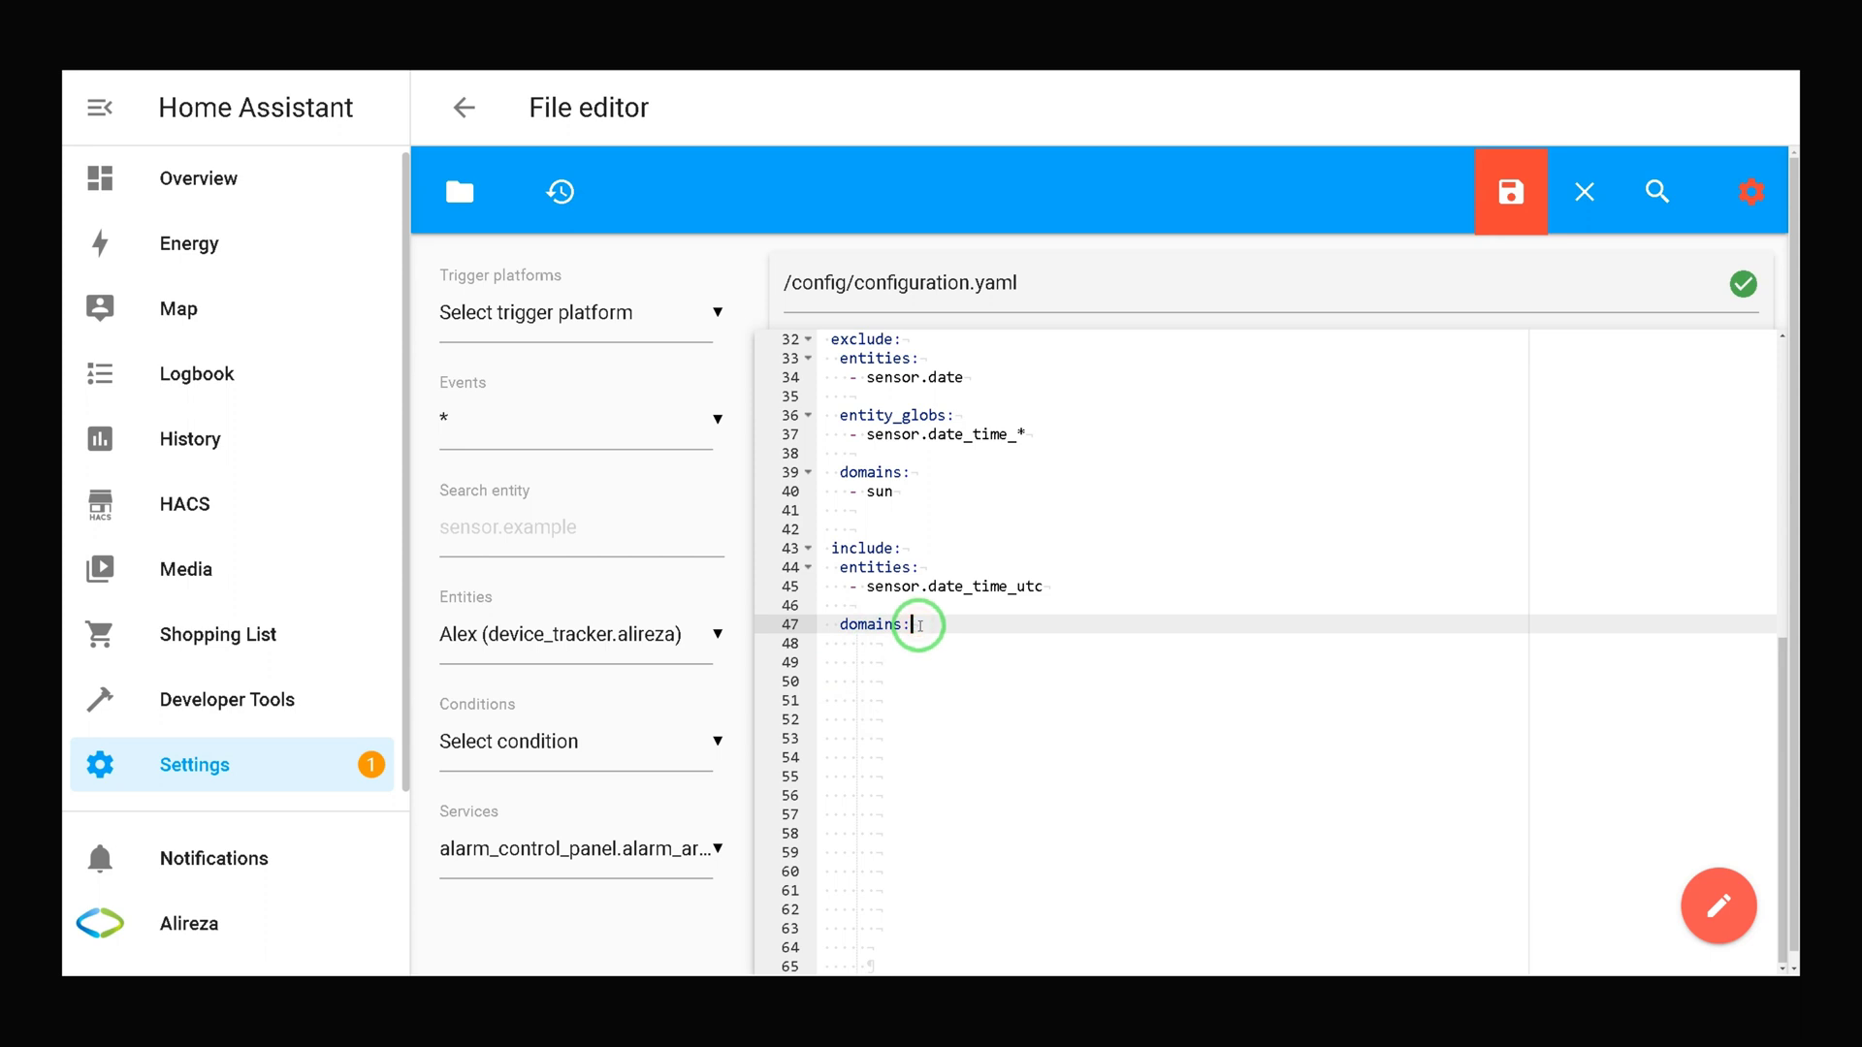
key(Return)
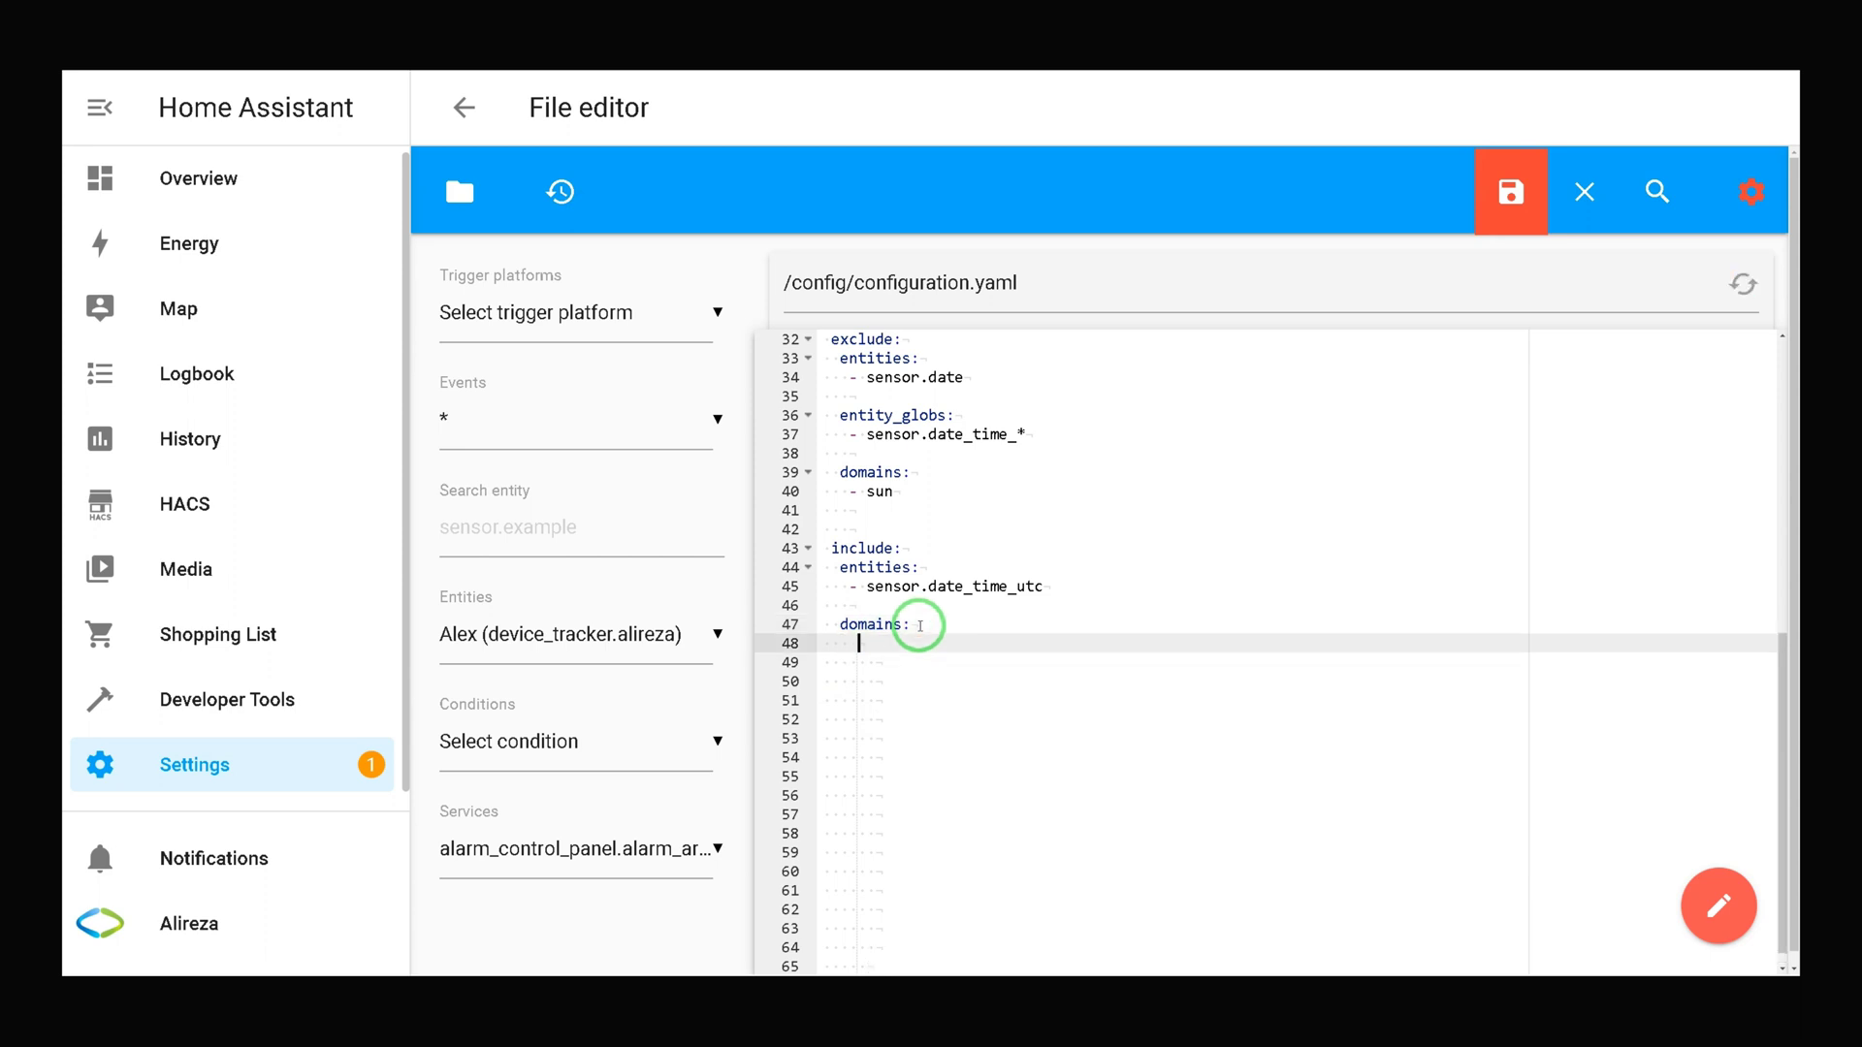
text(- weather)
key(Return)
key(Return)
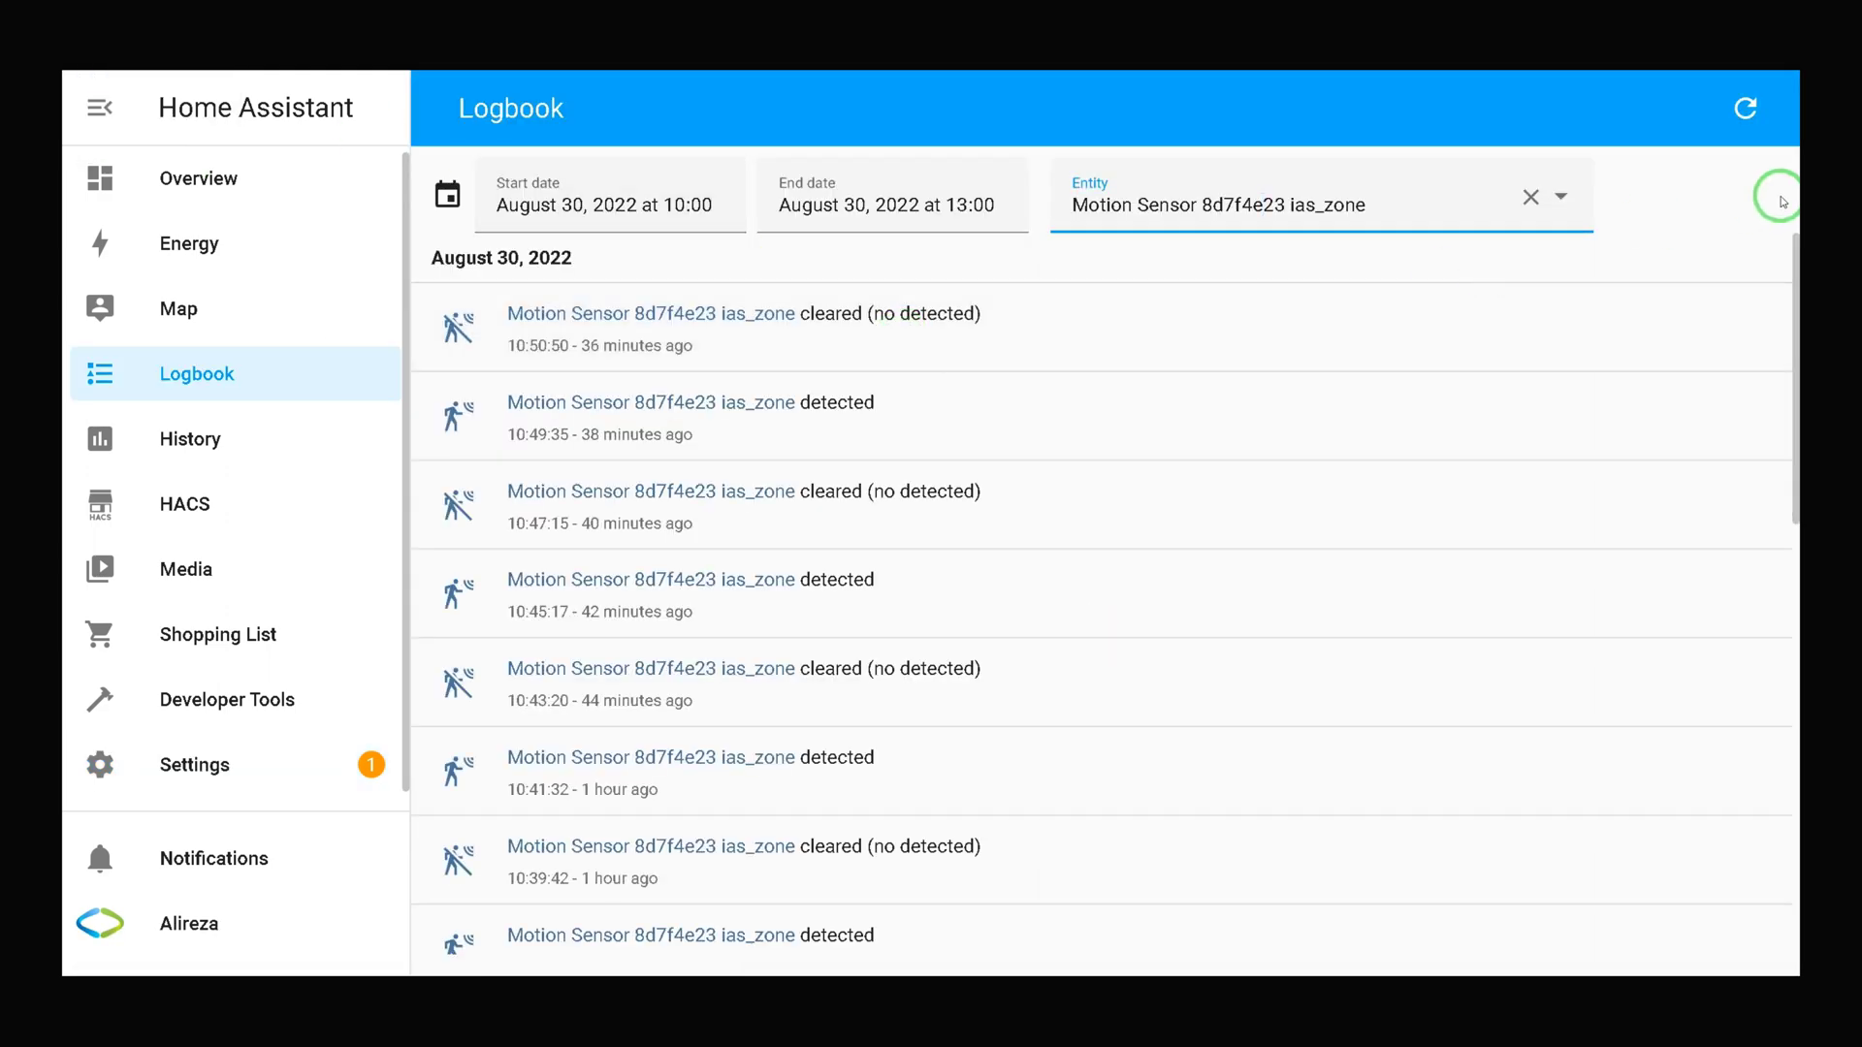
Look through the Logbook's entity list for entity IDs and add "- banary_sensor.motion_sensor_8d7f4e23_ias_zone" on line 46 under the include block's entities: key.
click(1561, 197)
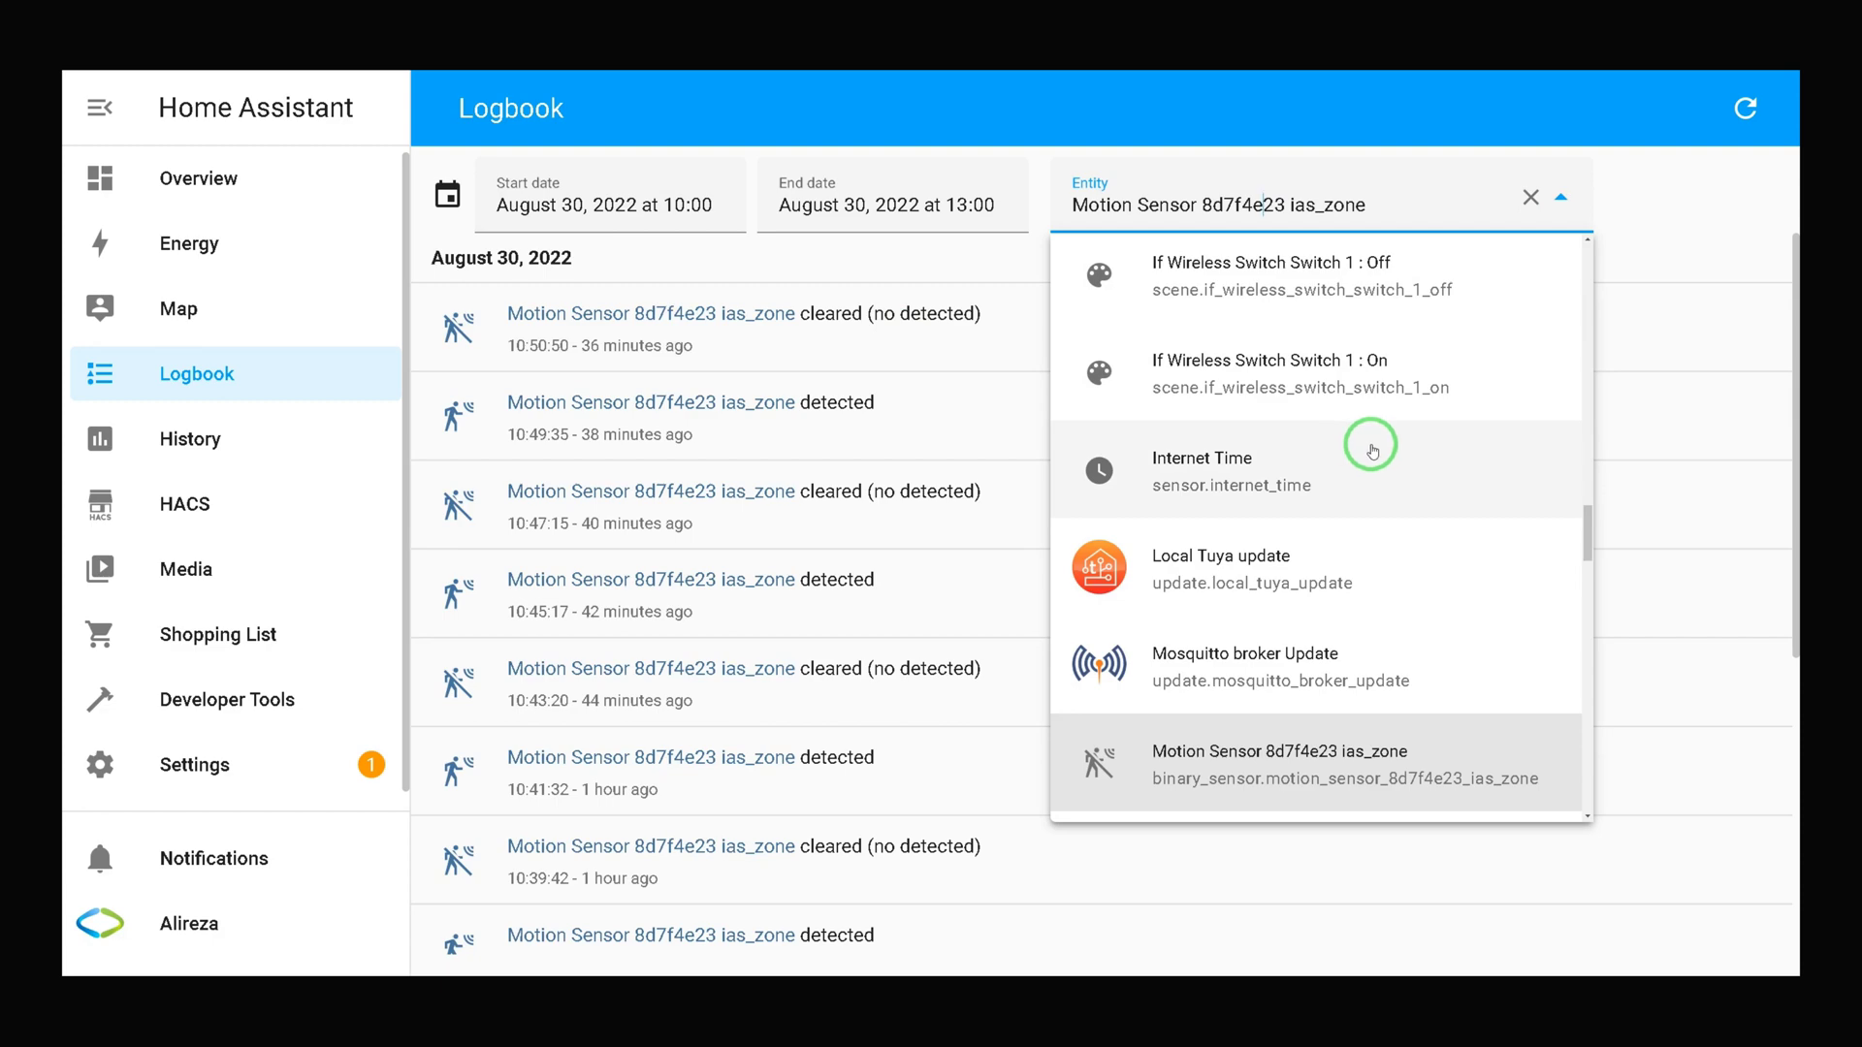
scroll(1373, 449, down, 15)
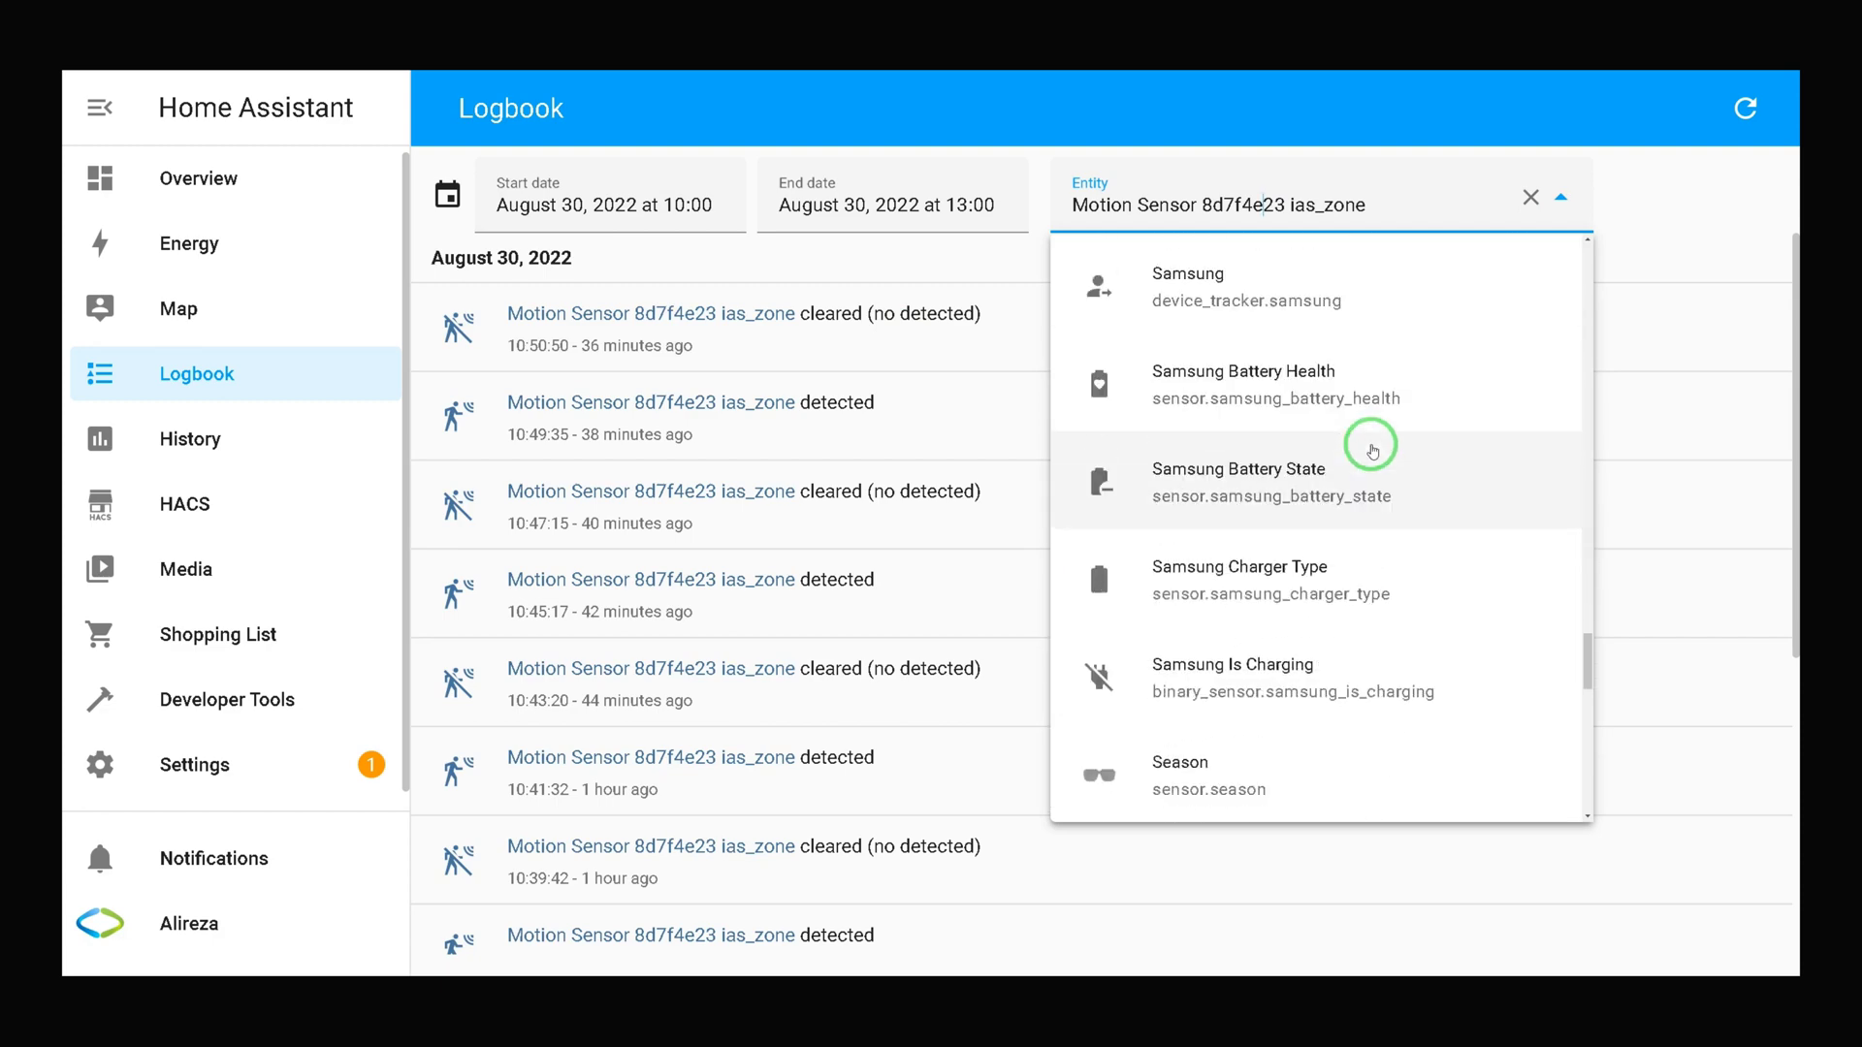
scroll(1372, 449, up, 15)
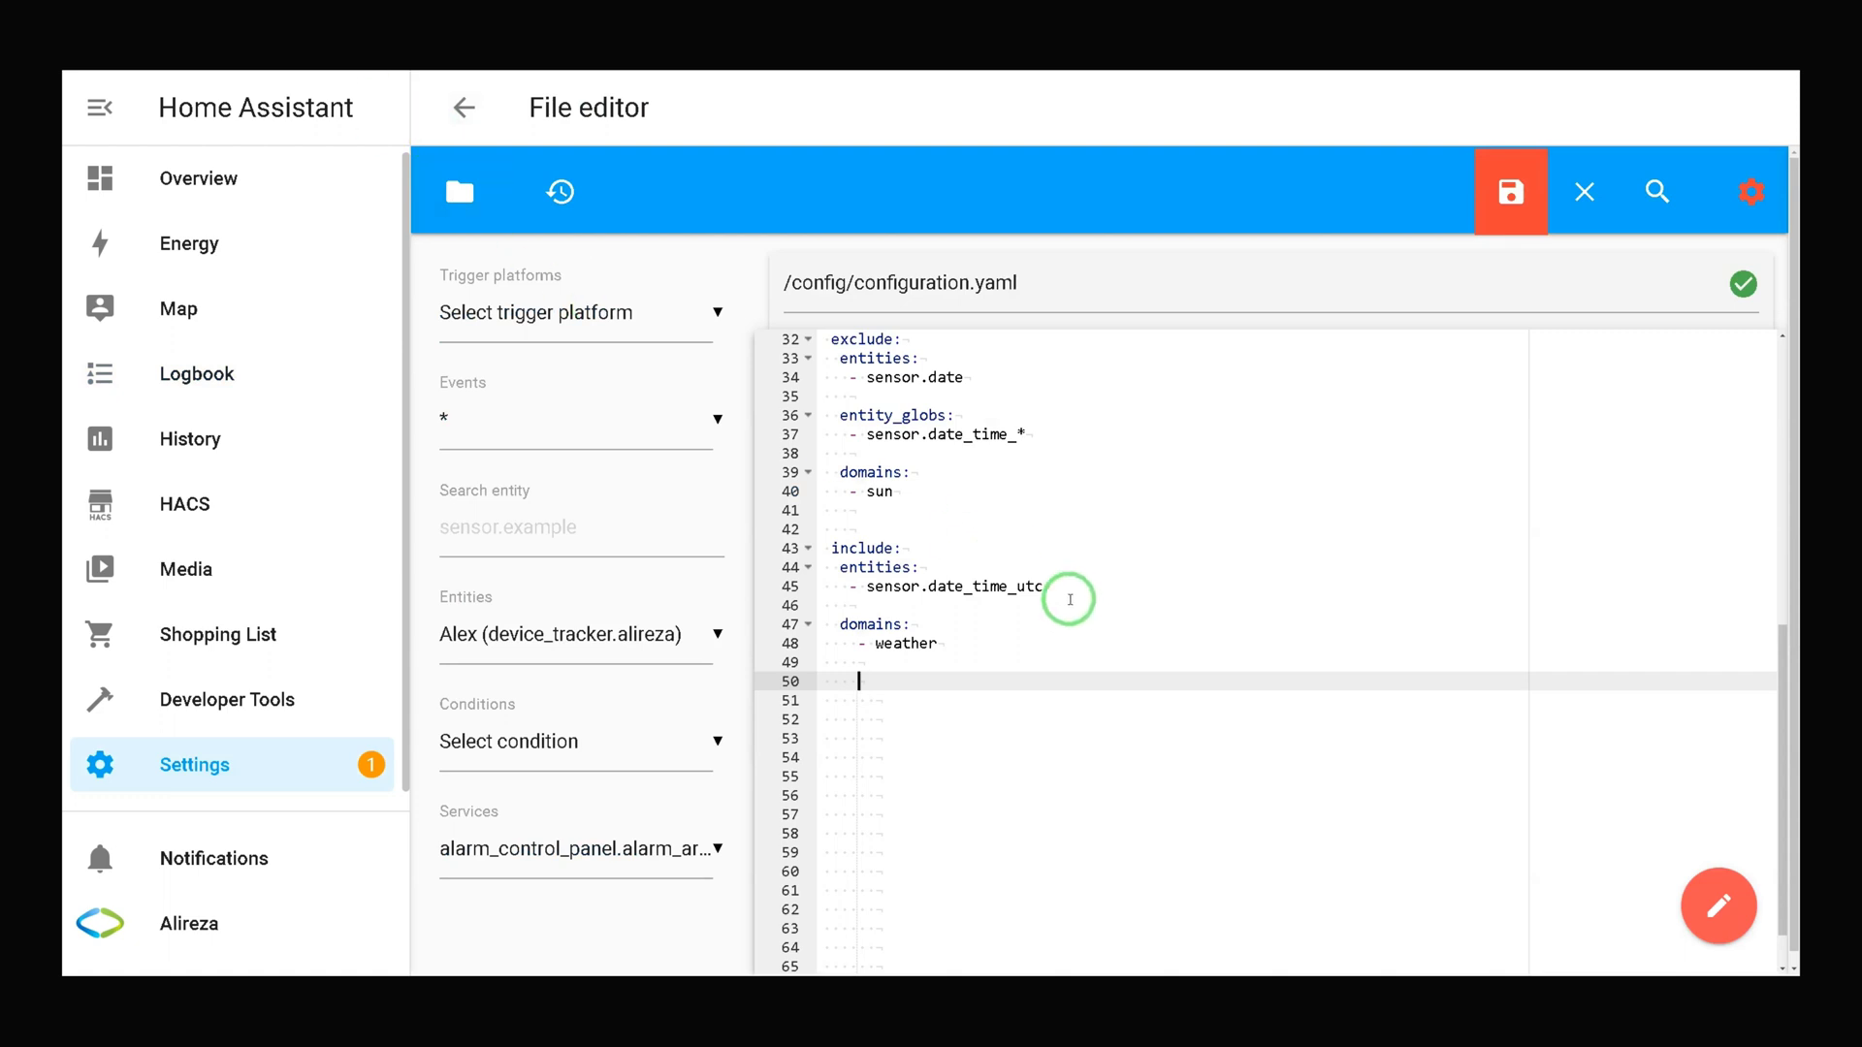
click(1059, 595)
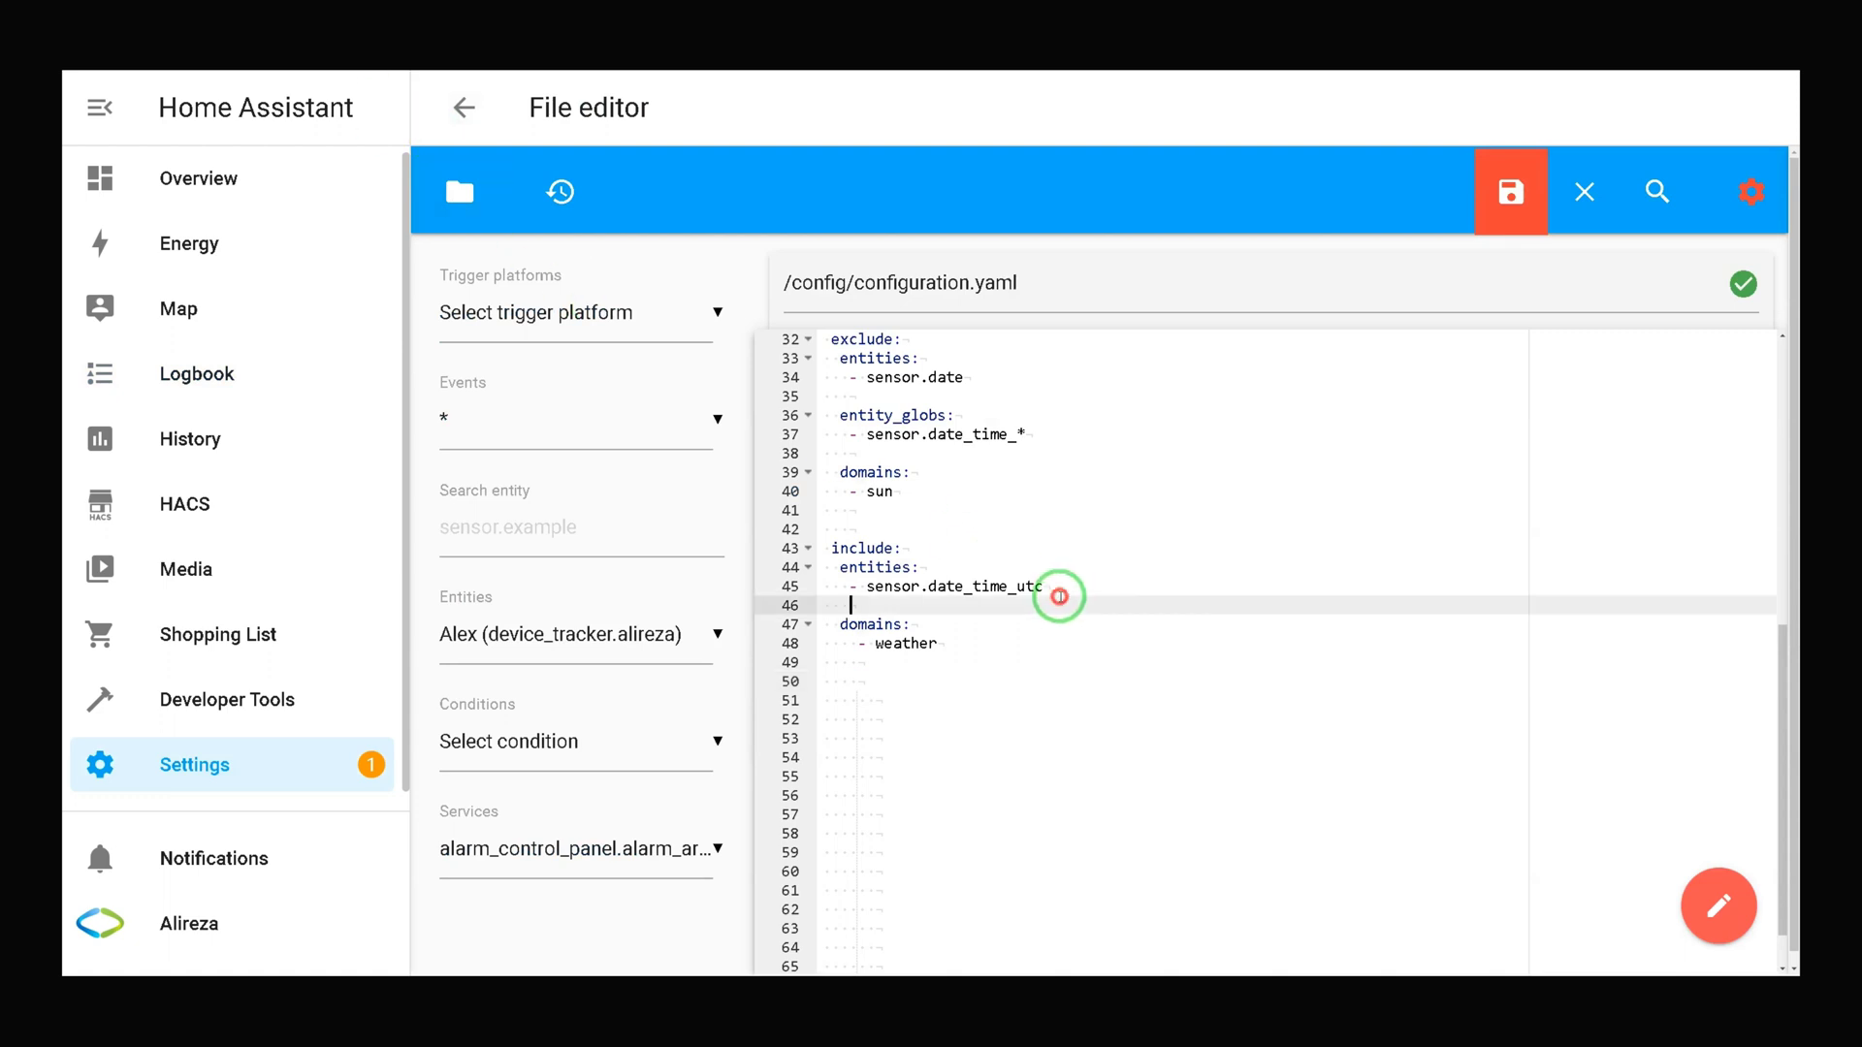
click(1063, 588)
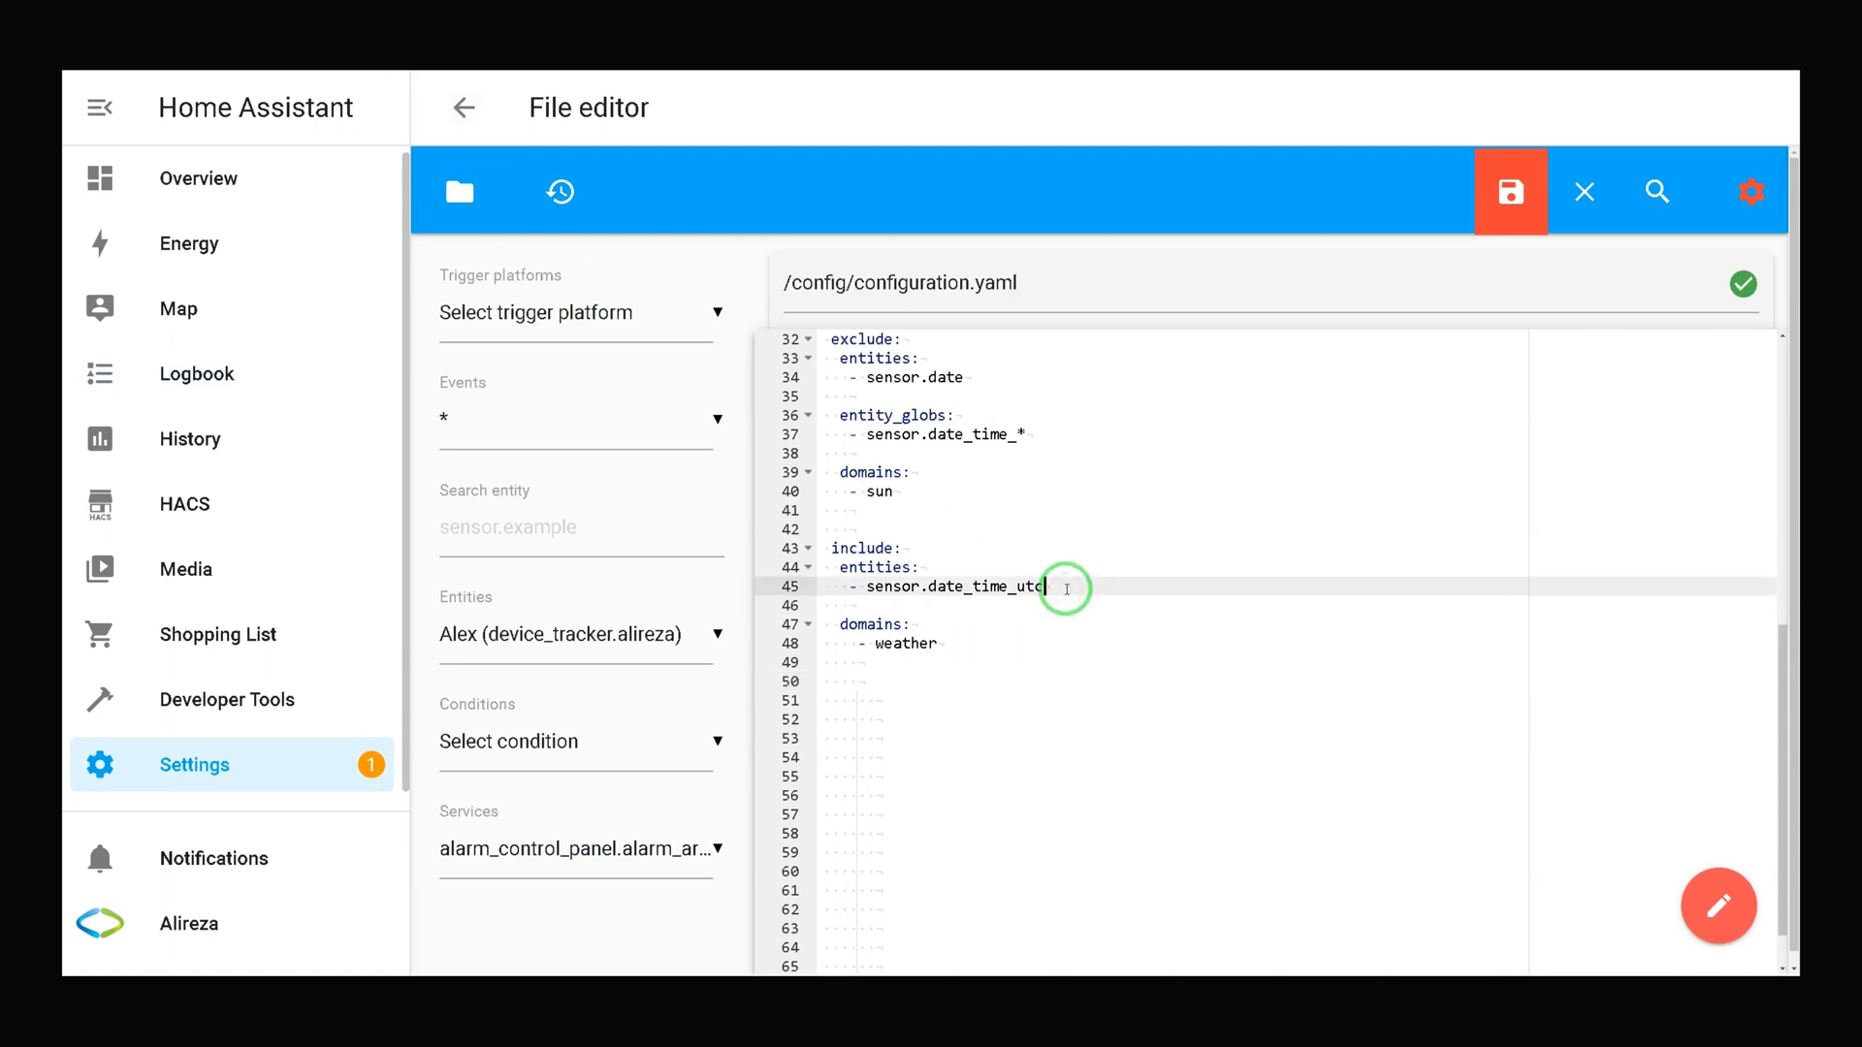
key(Return)
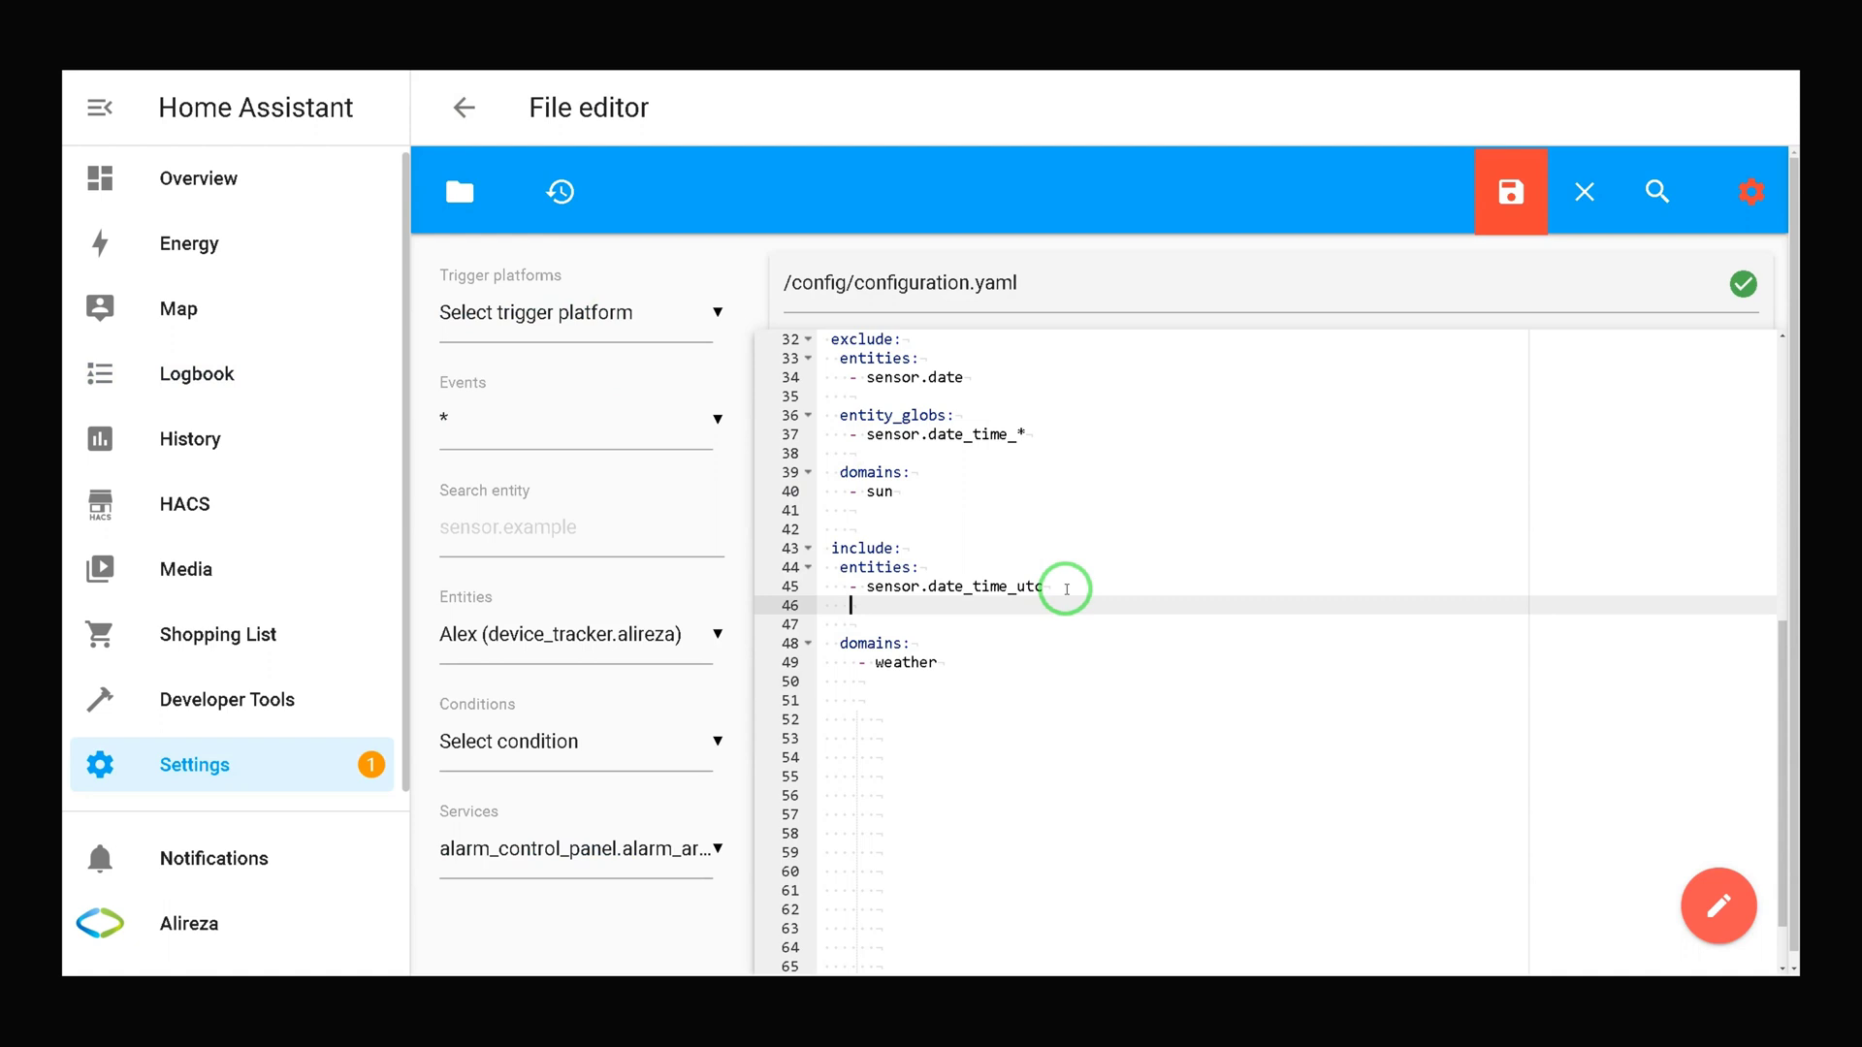
text(-)
key(BackSpace)
text(banary_sensor.motion_sensor_8d7f4e23_ias_zone)
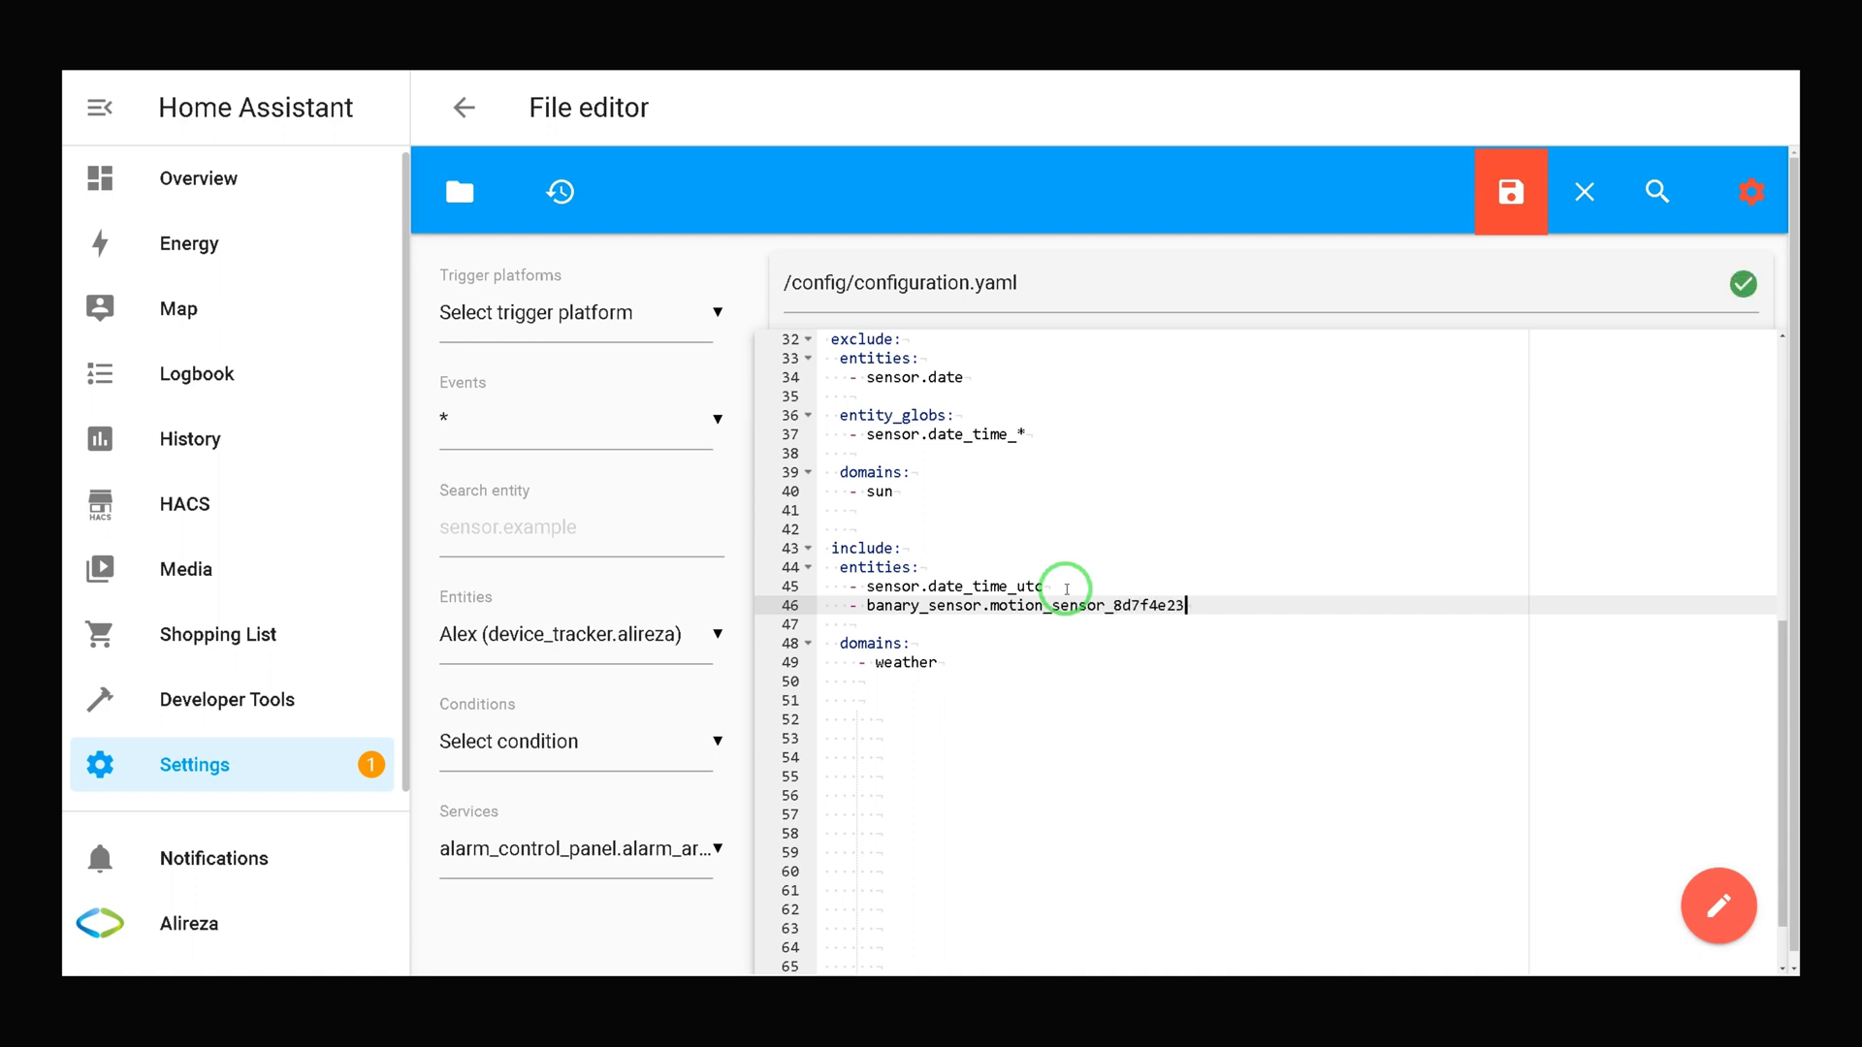
click(1322, 494)
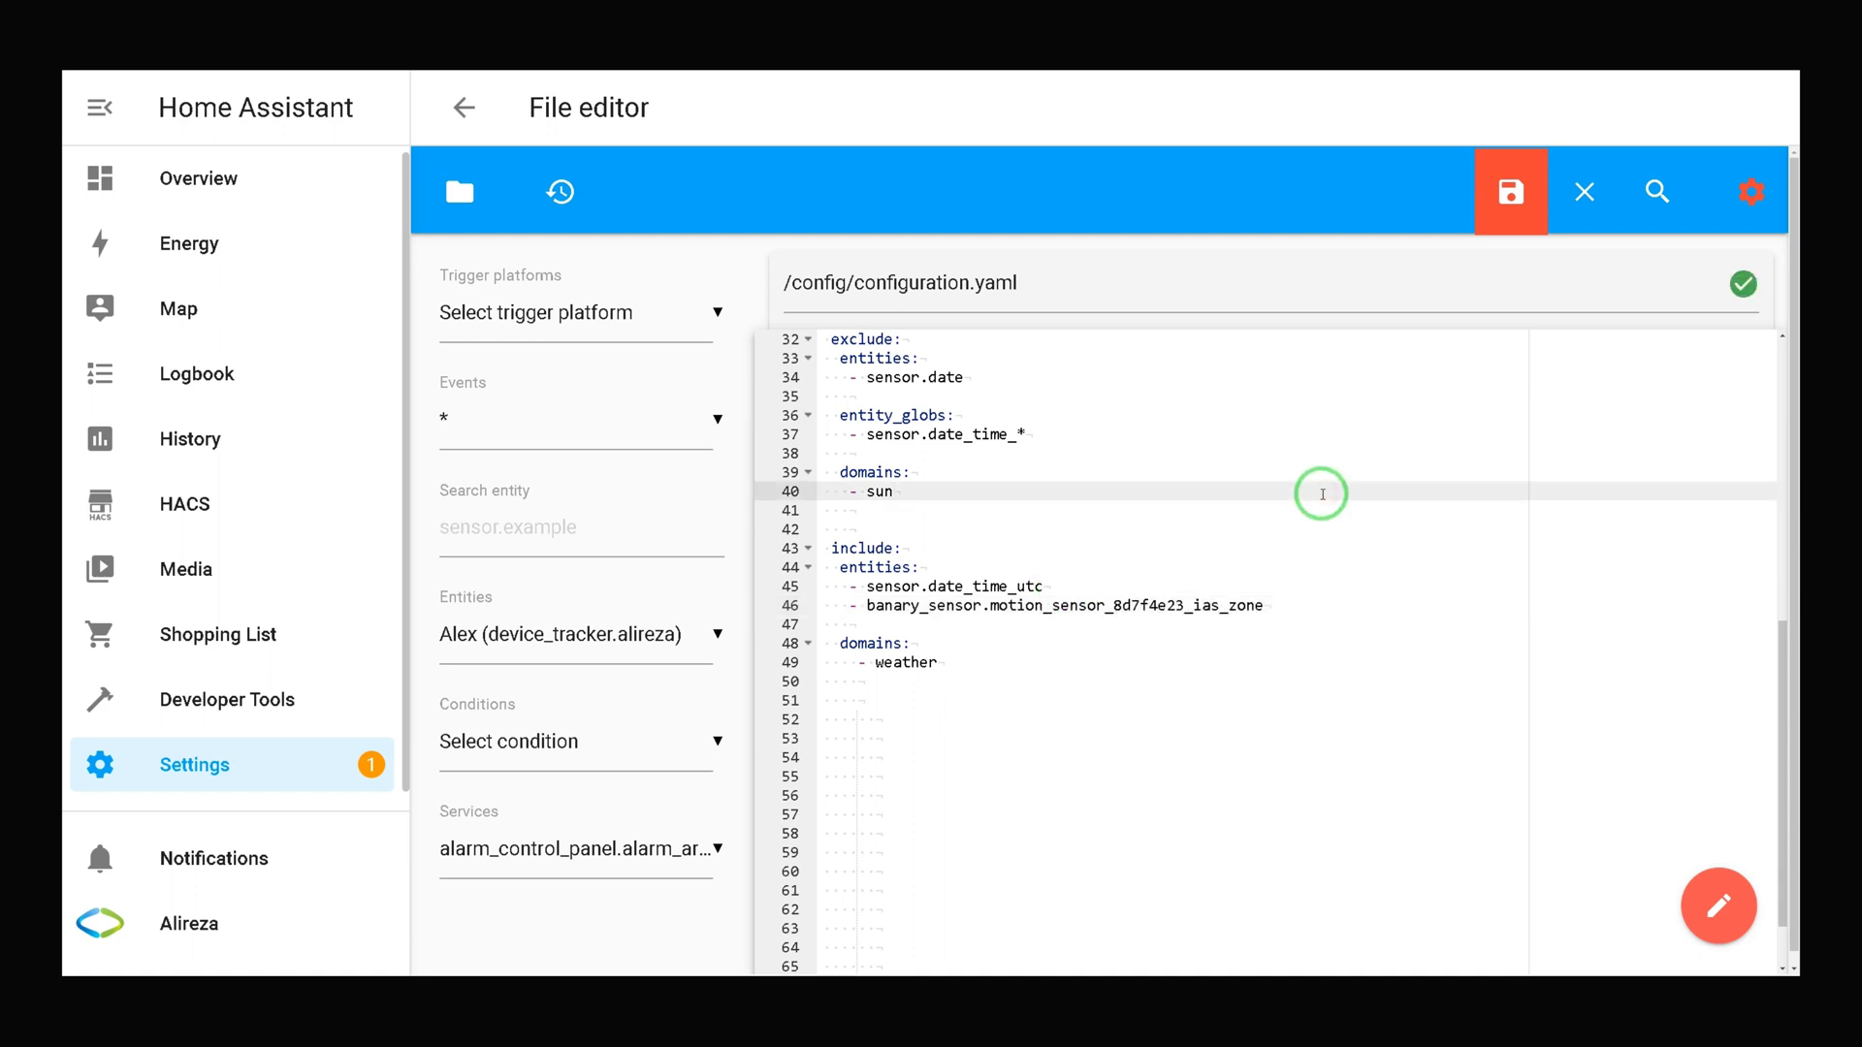
Try removing one space of indentation before "- sensor.date" on line 34 to test the YAML syntax check.
scroll(1322, 495, up, 3)
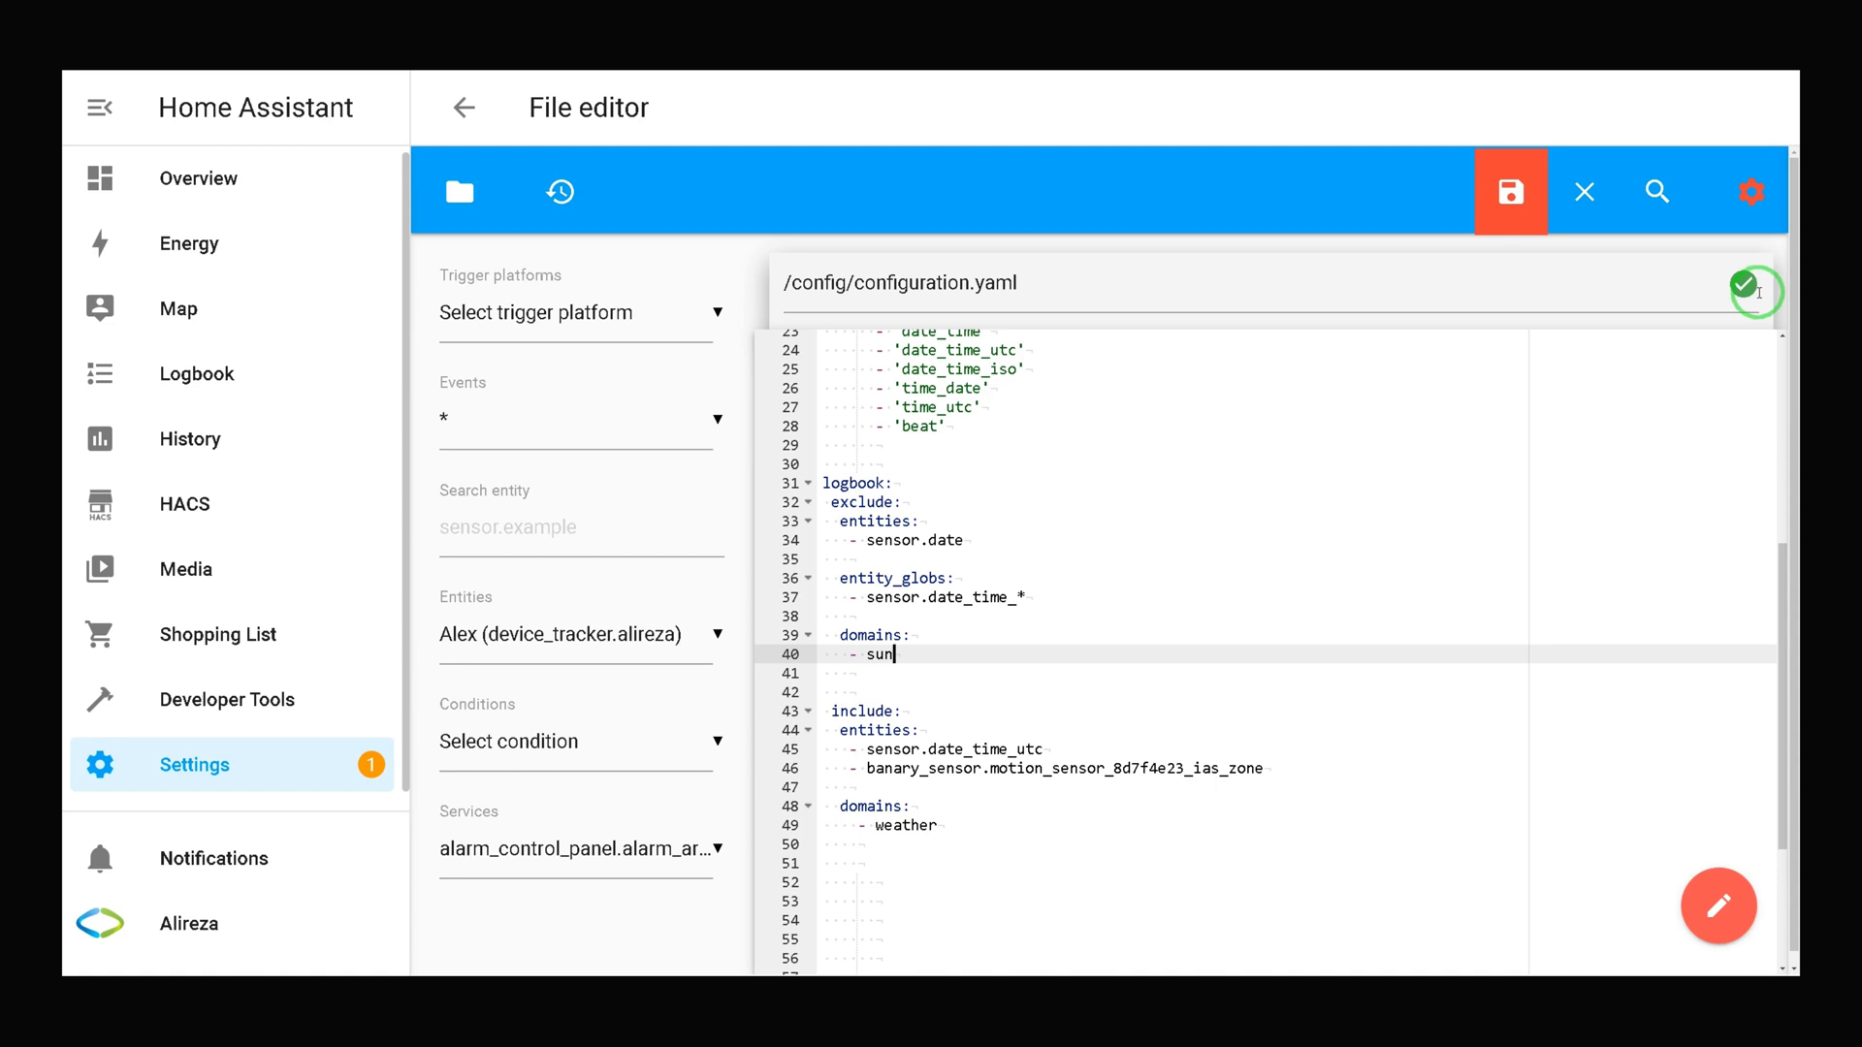
click(1729, 286)
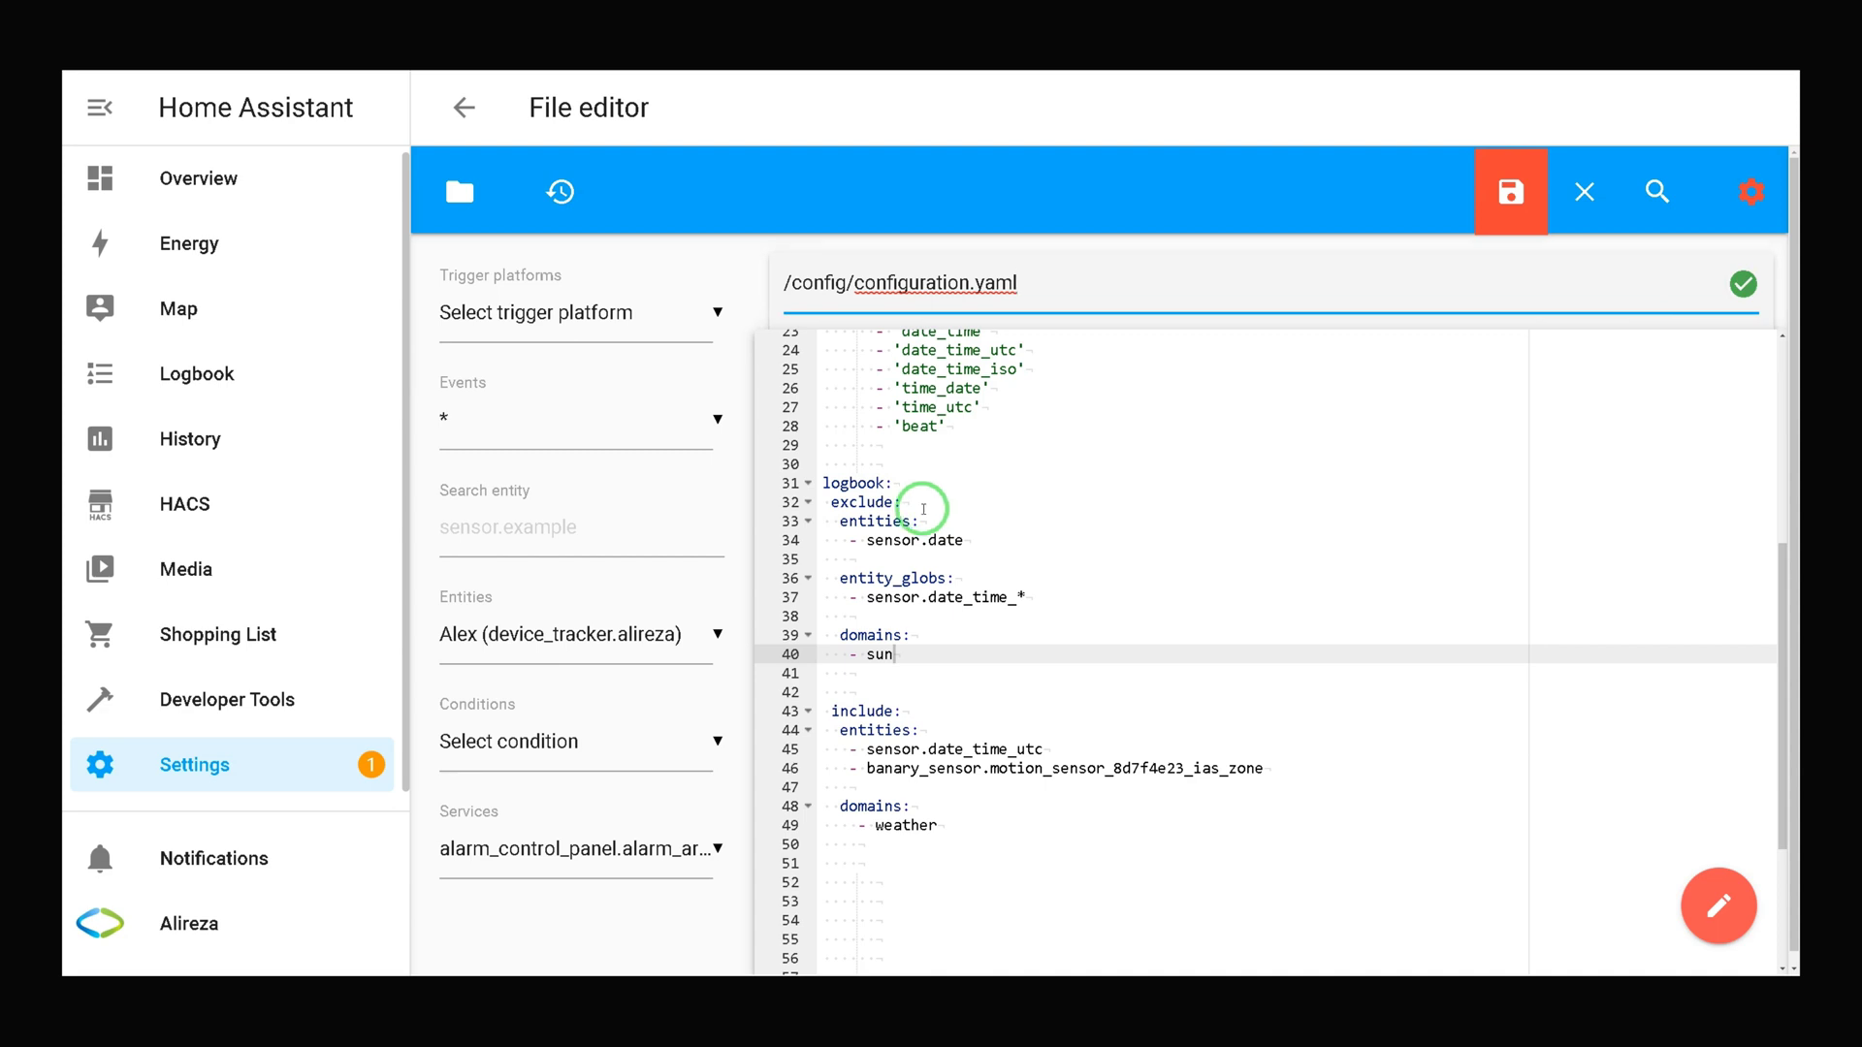
click(840, 542)
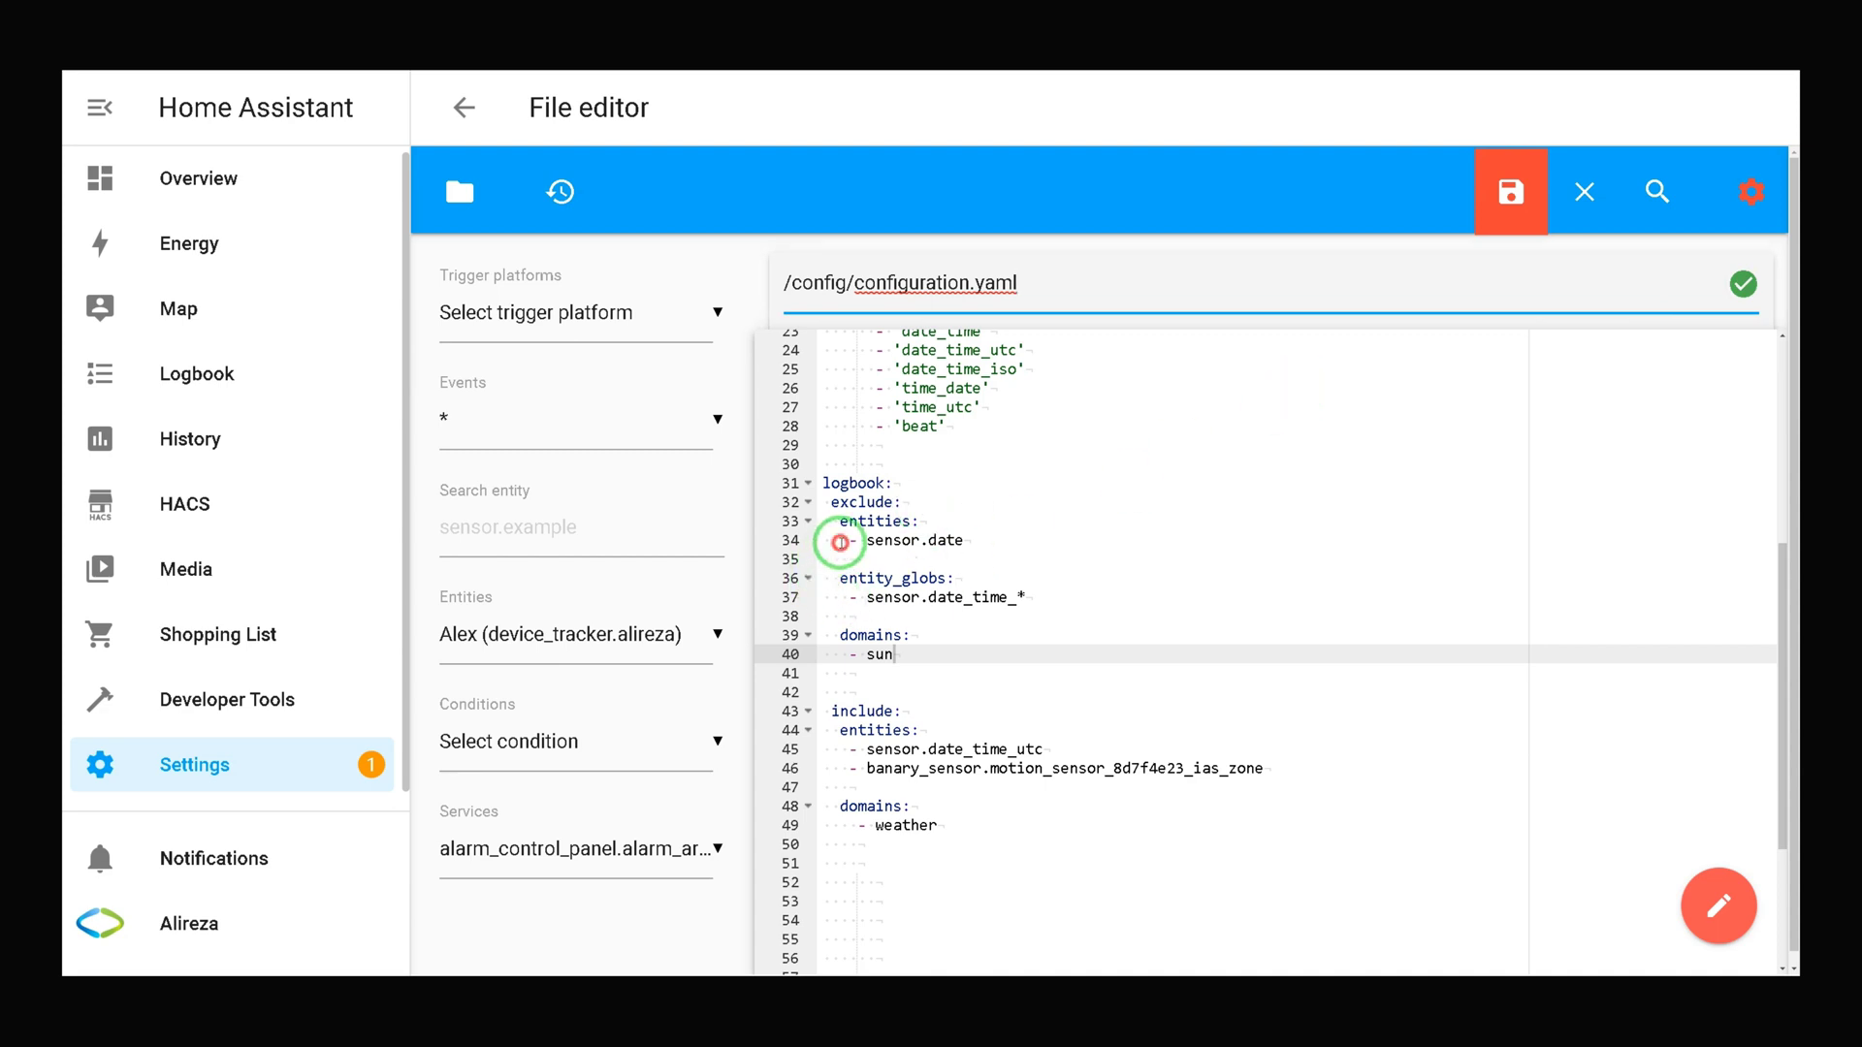
key(BackSpace)
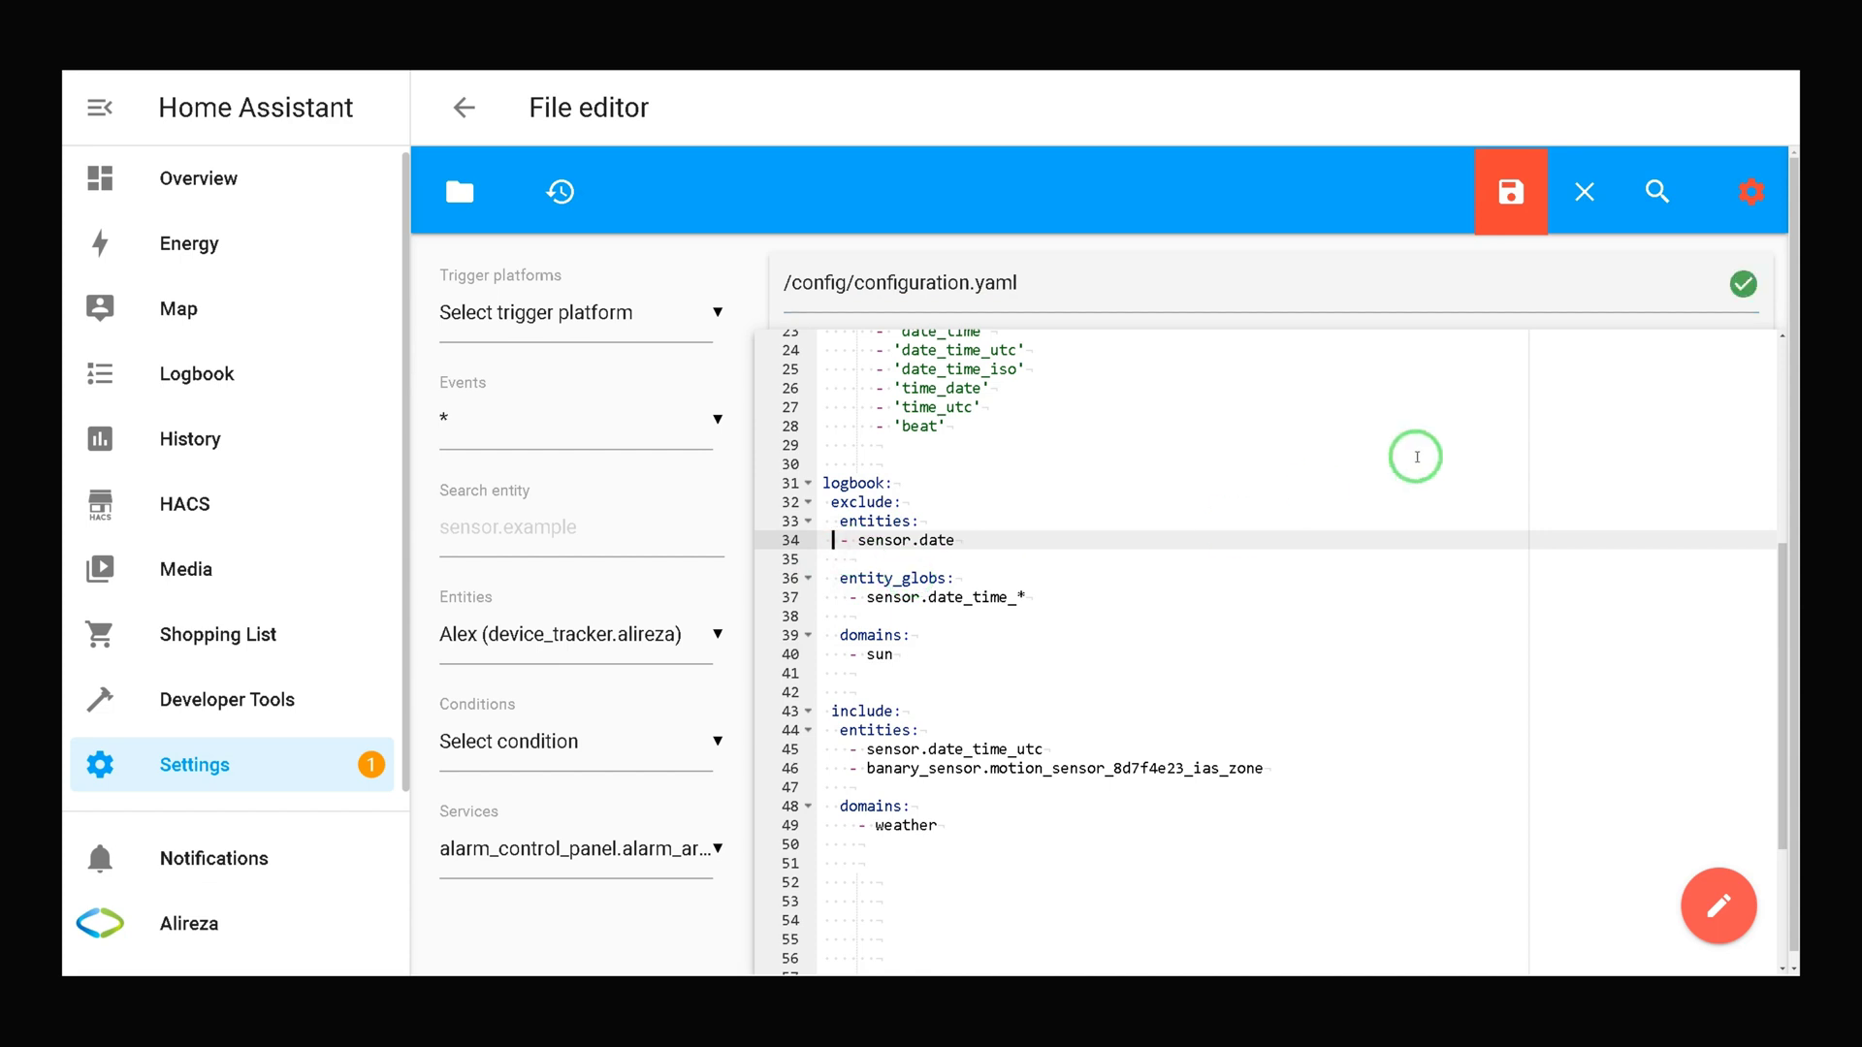
key(BackSpace)
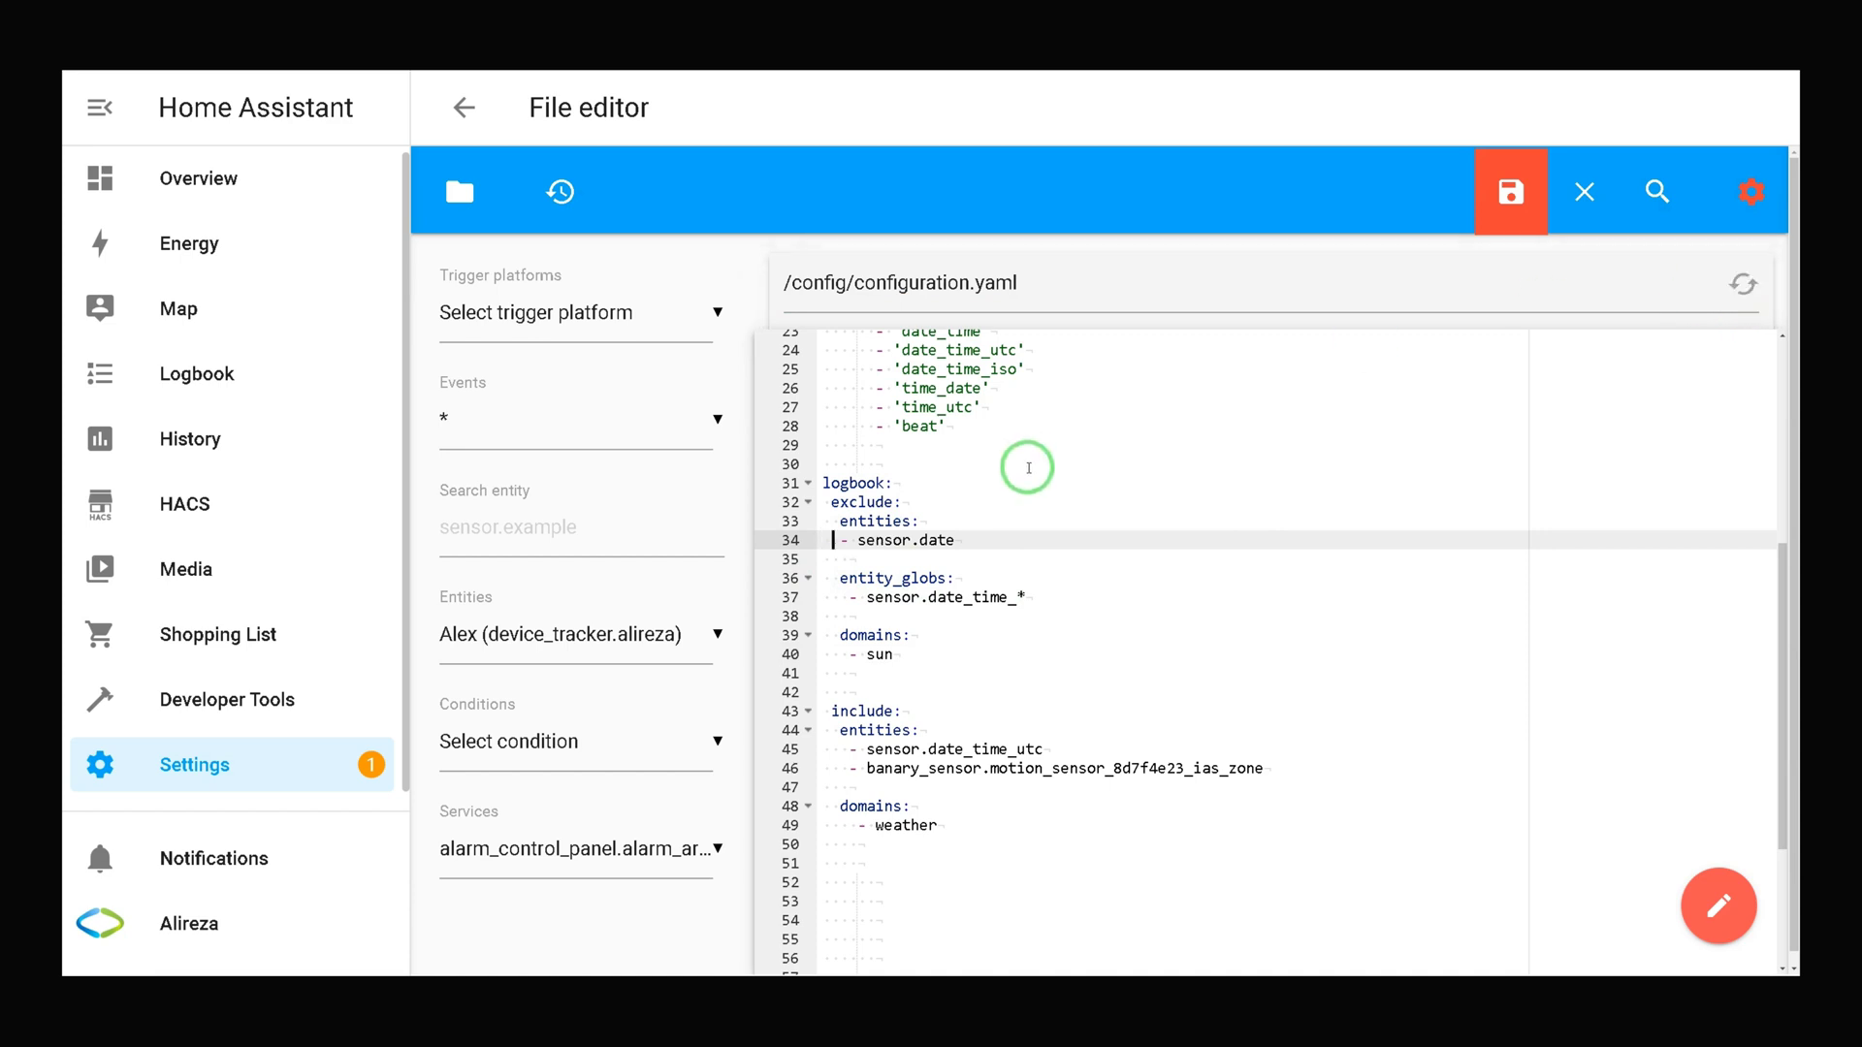
Save configuration.yaml and restart Home Assistant from the system settings.
click(1510, 190)
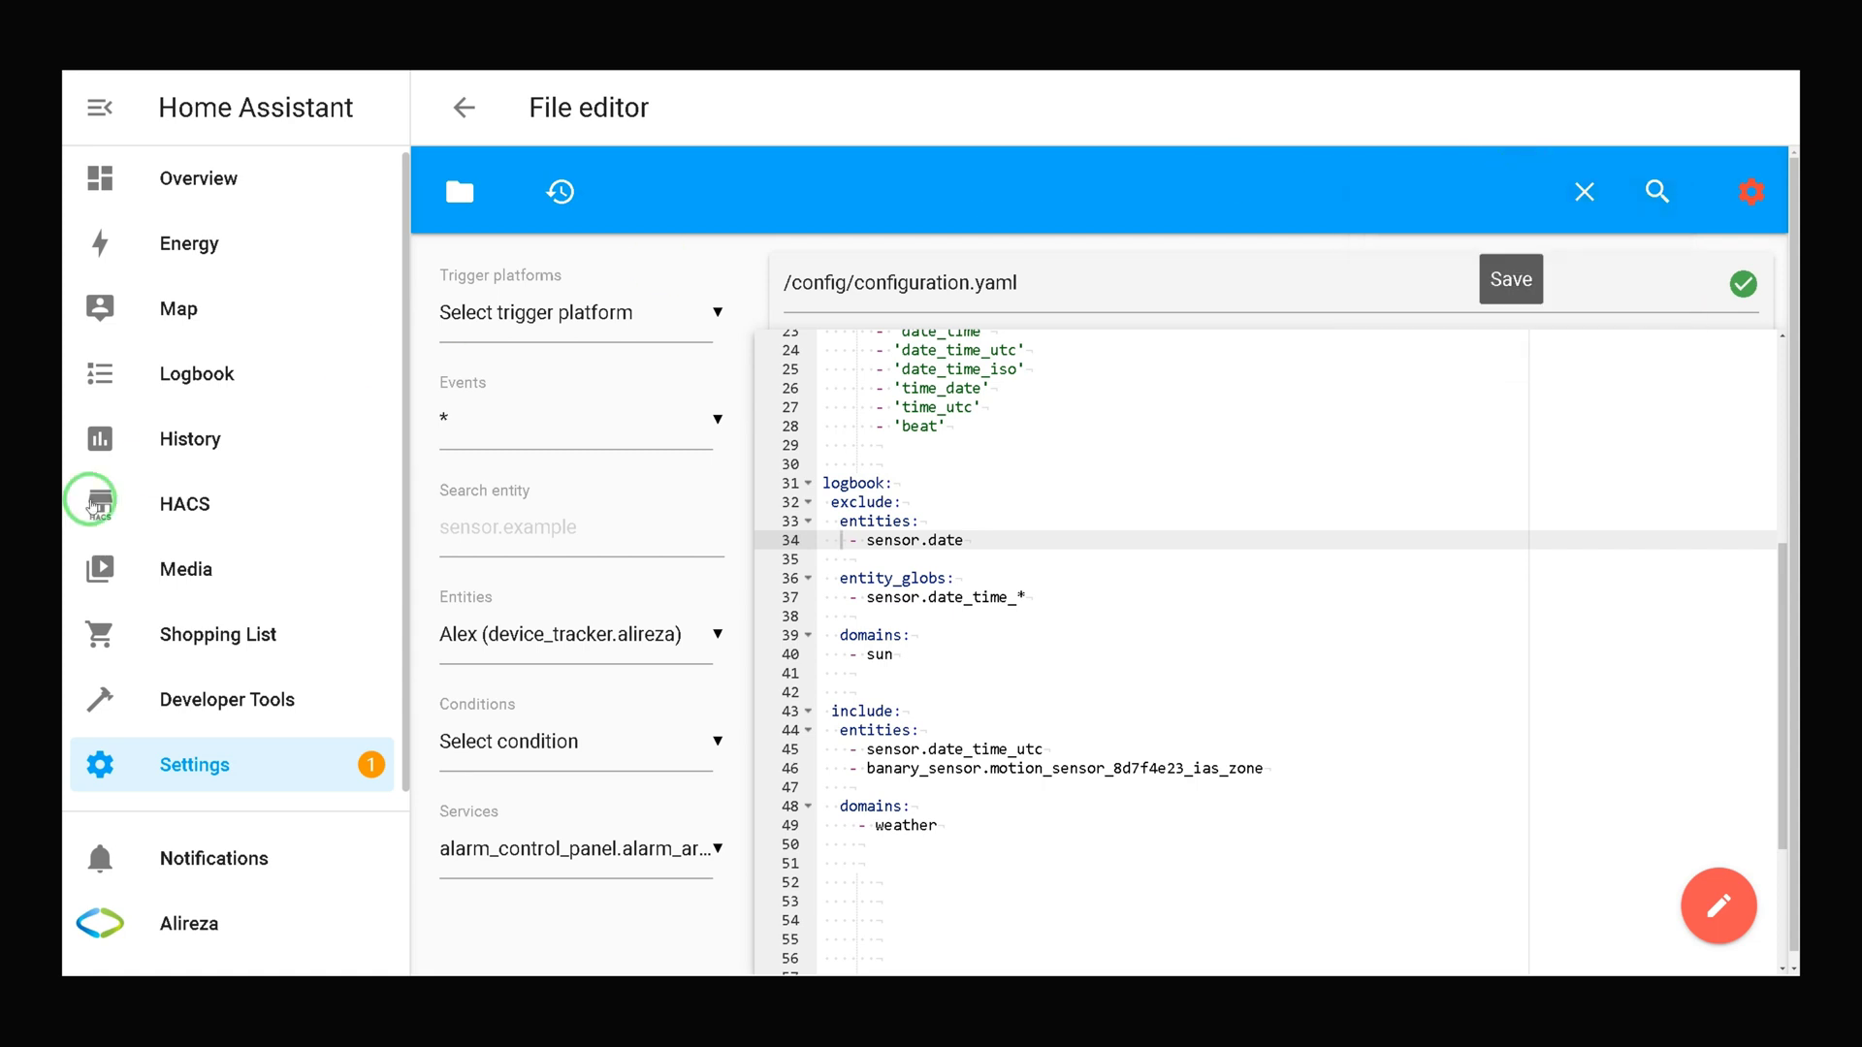
click(218, 779)
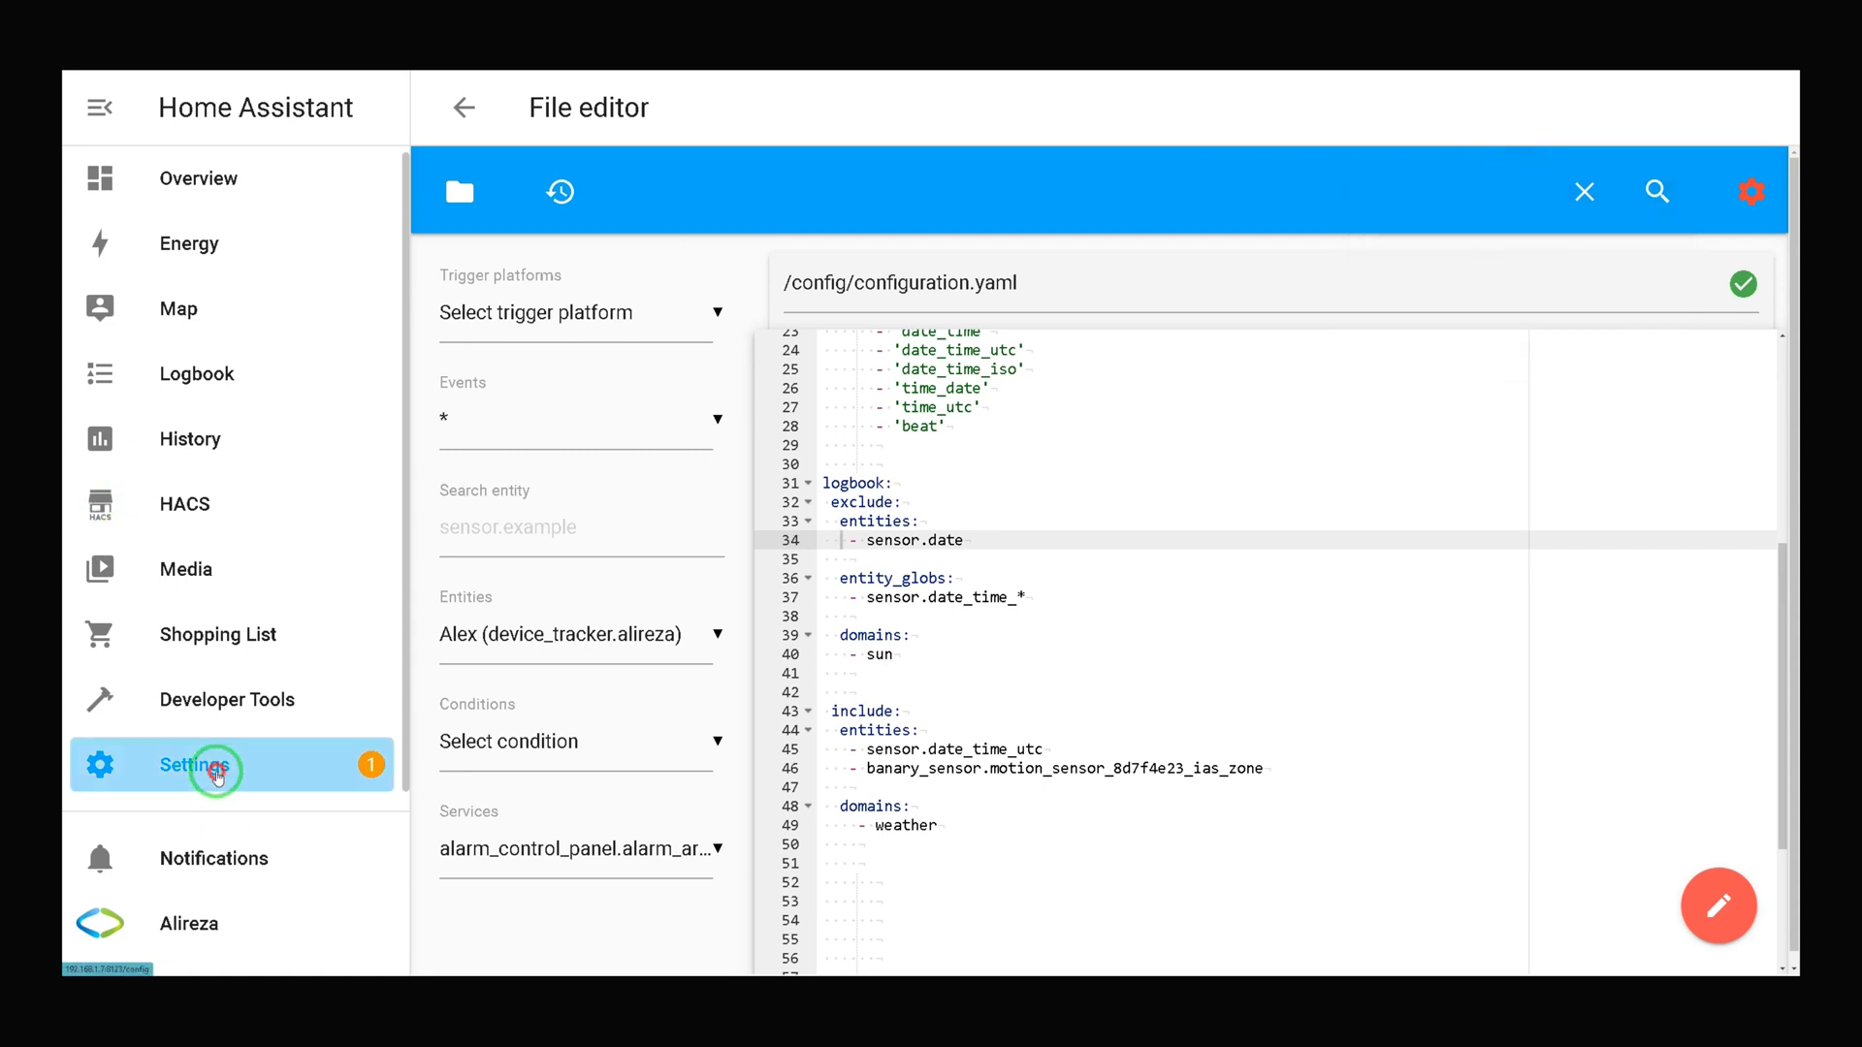
scroll(875, 722, down, 5)
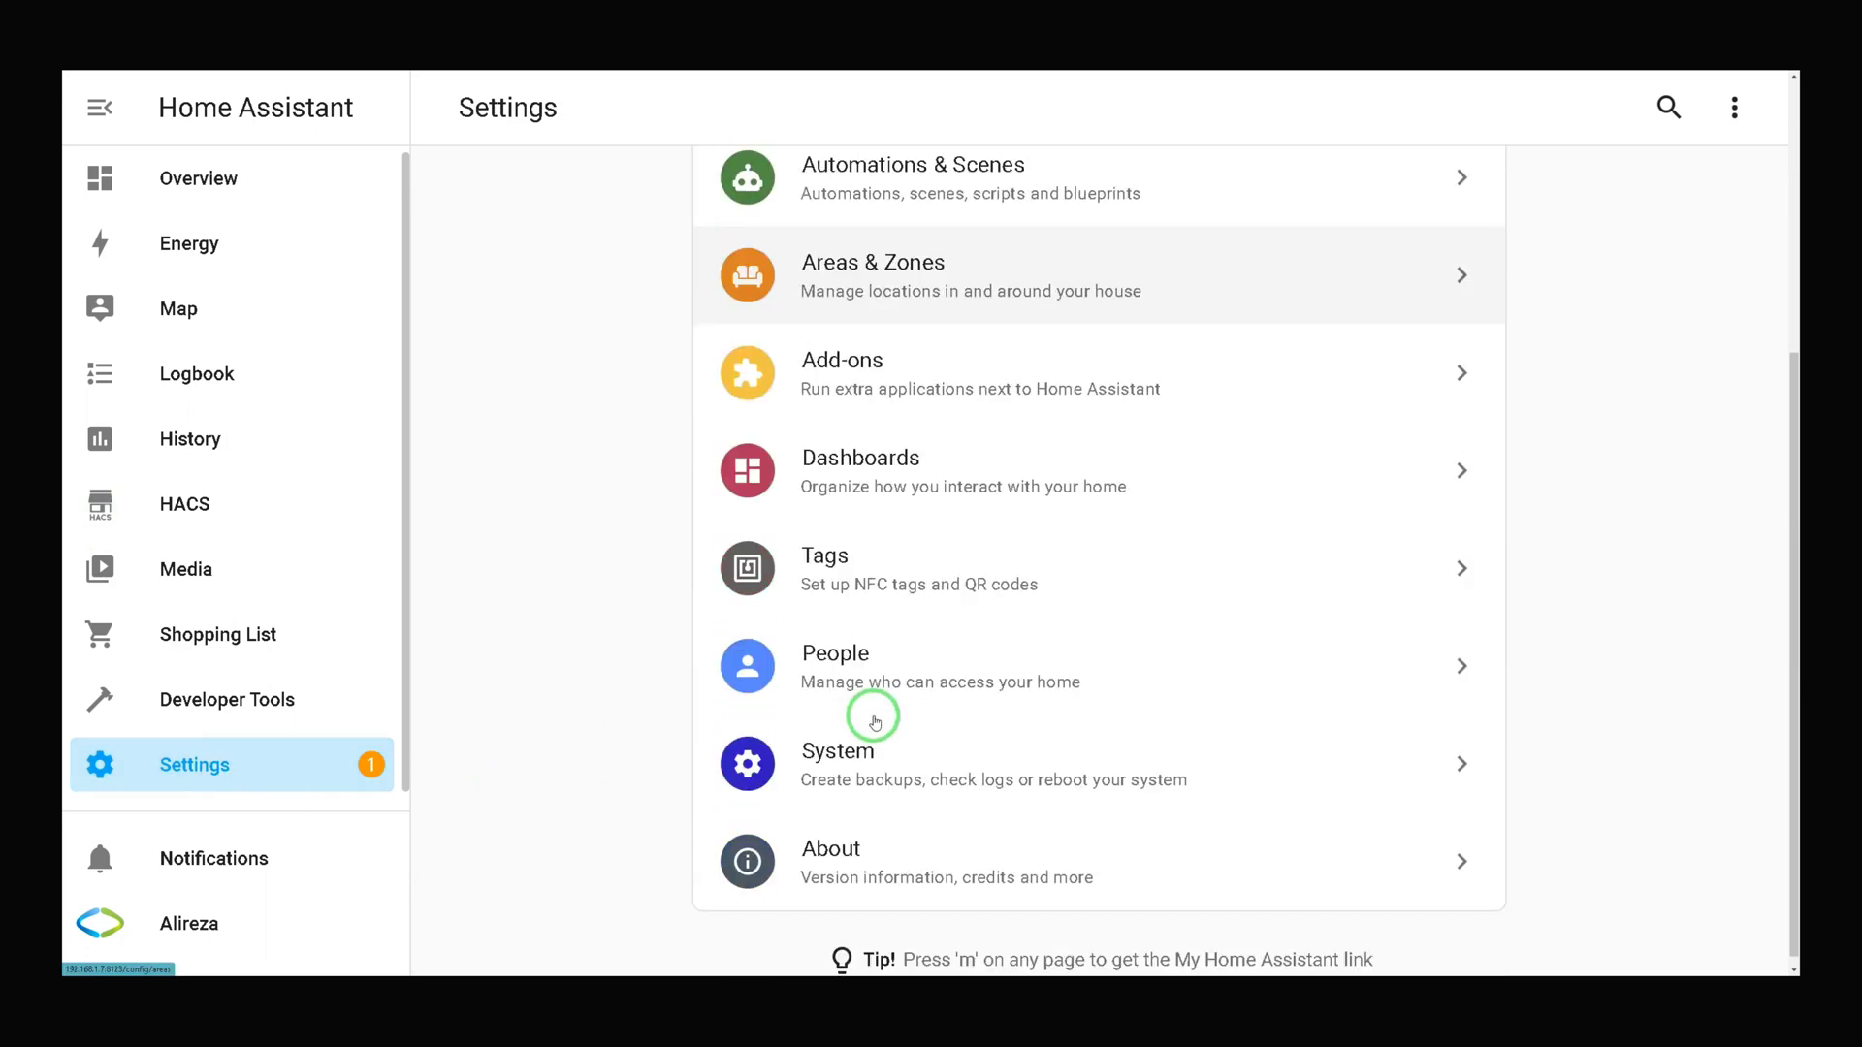
click(853, 766)
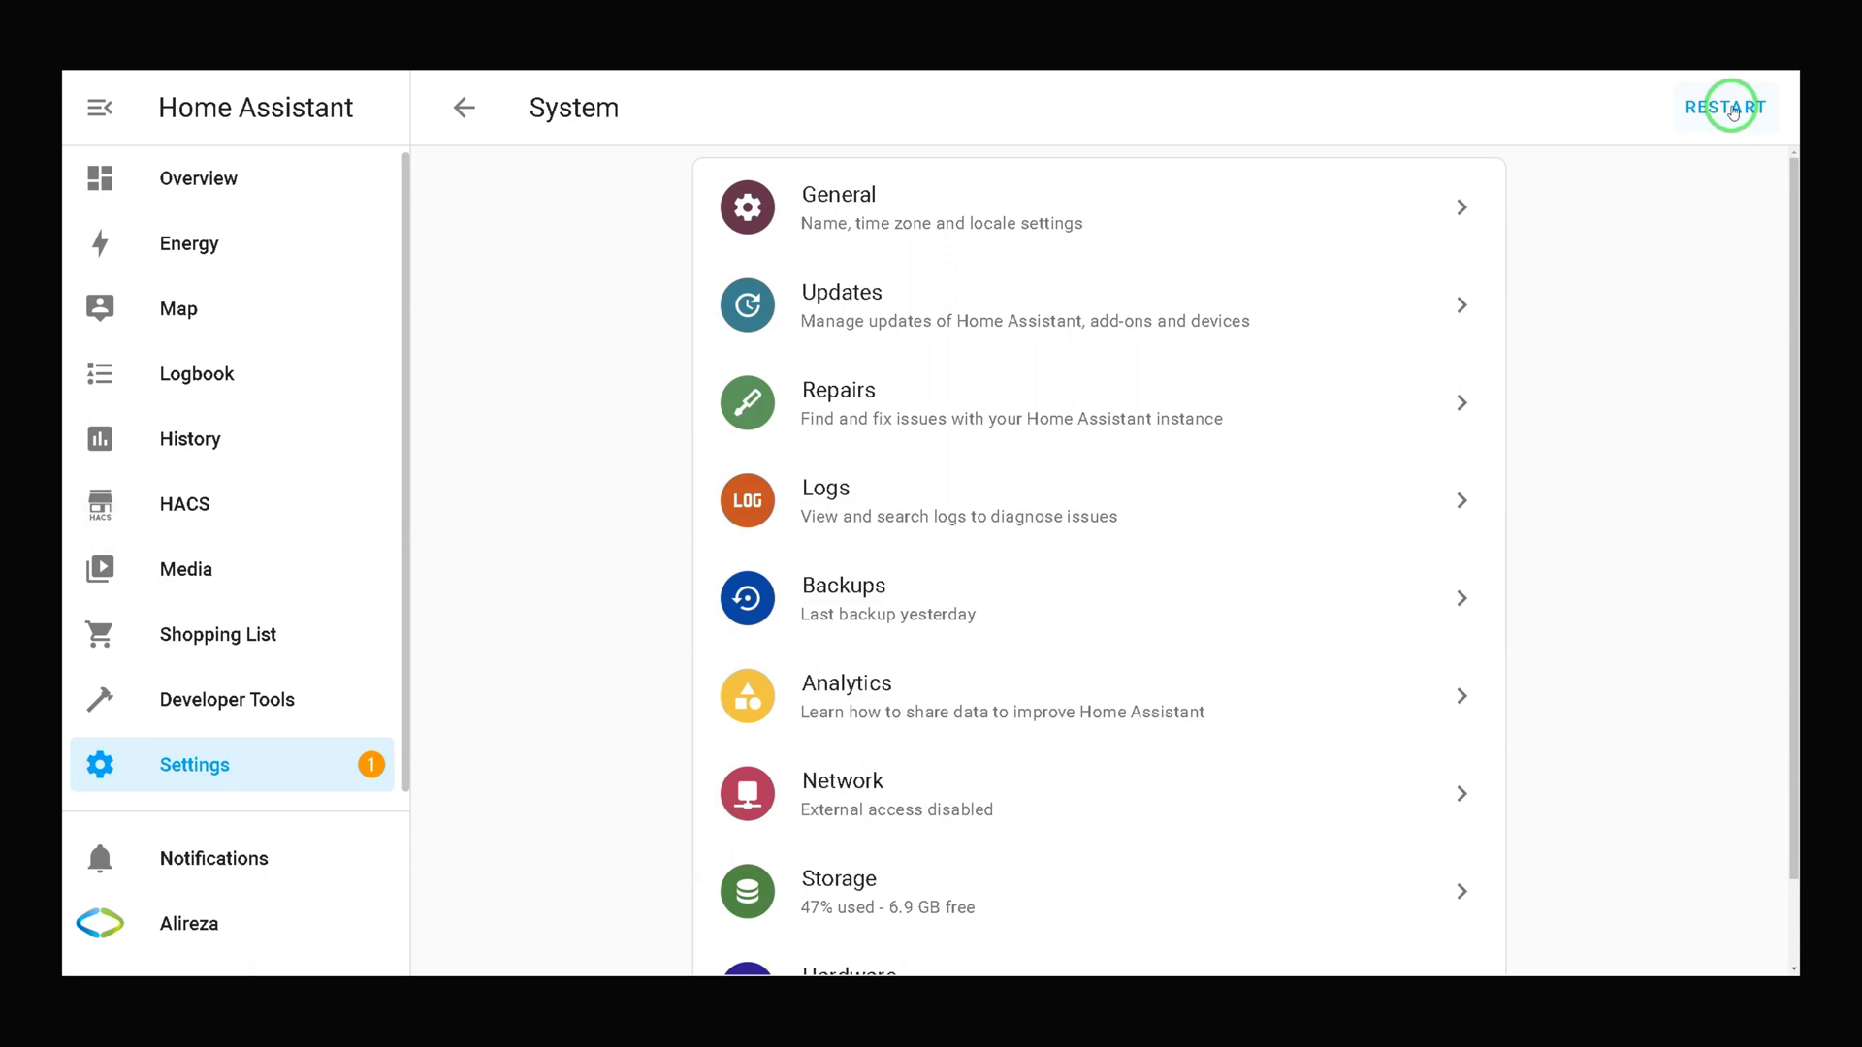
click(1733, 108)
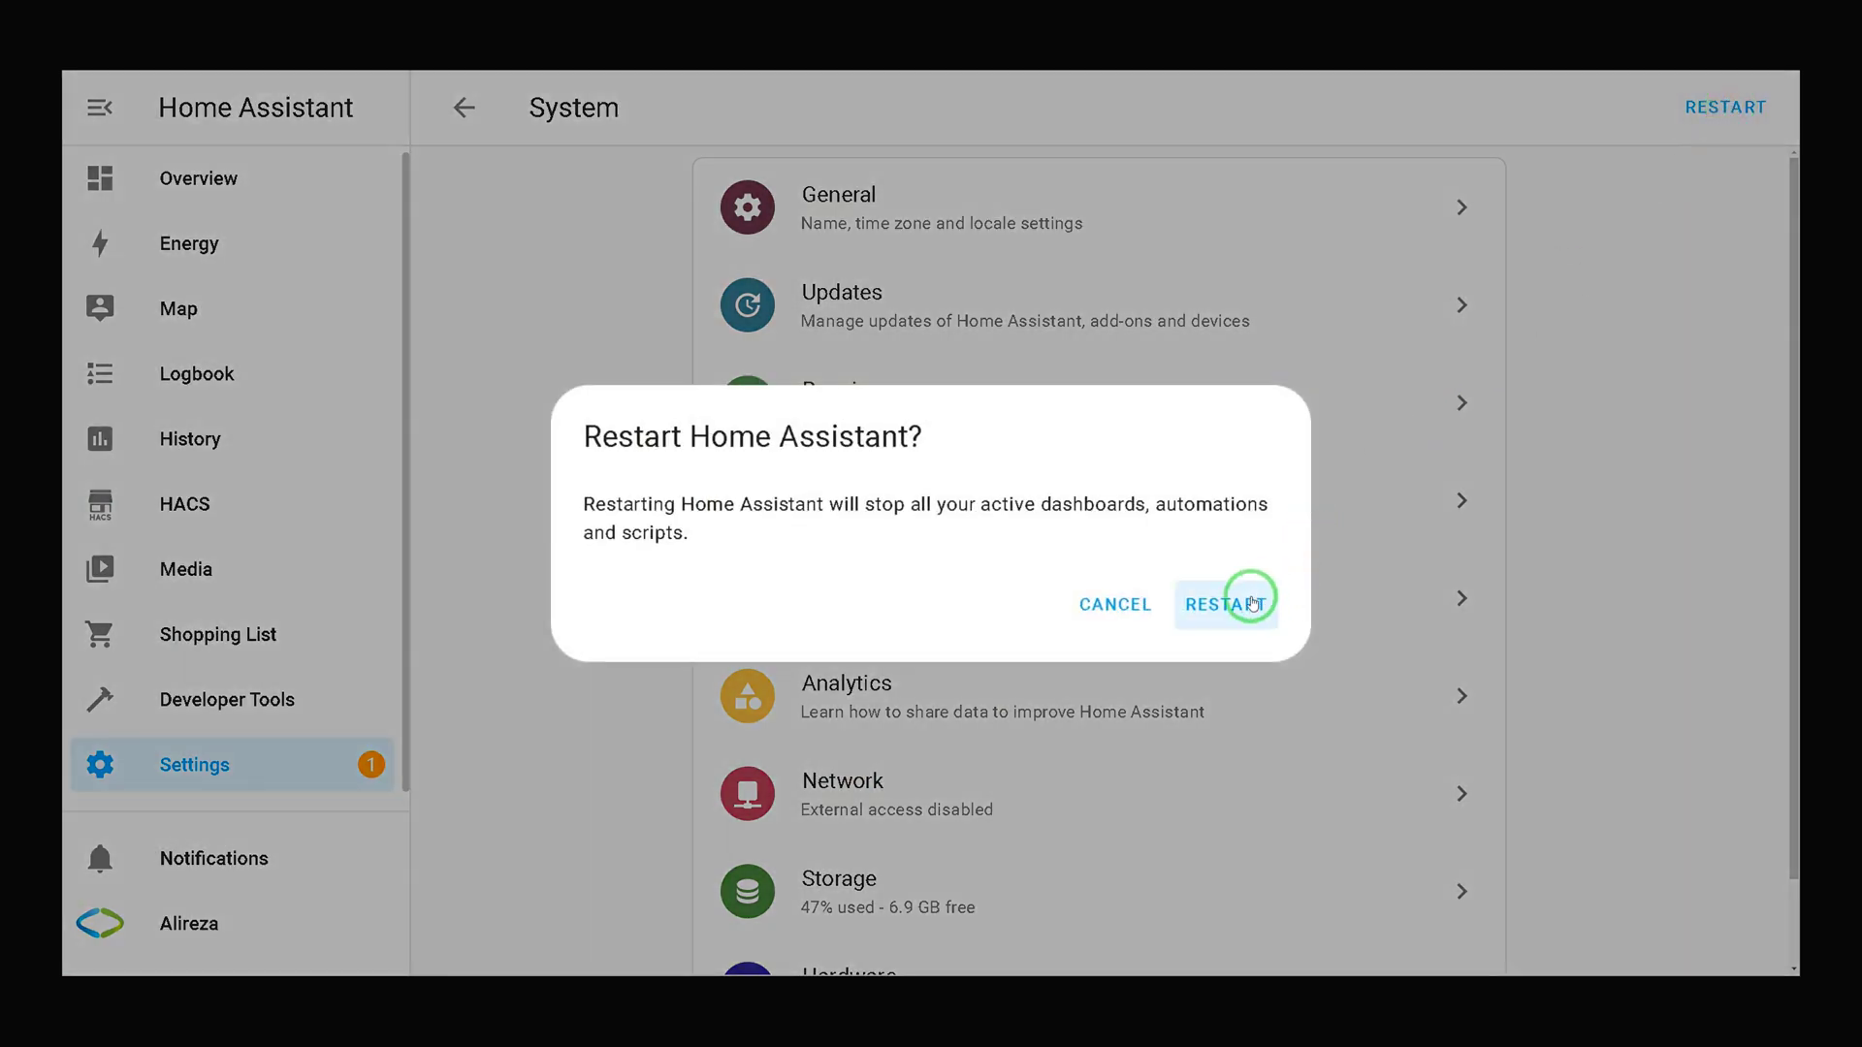
click(1251, 603)
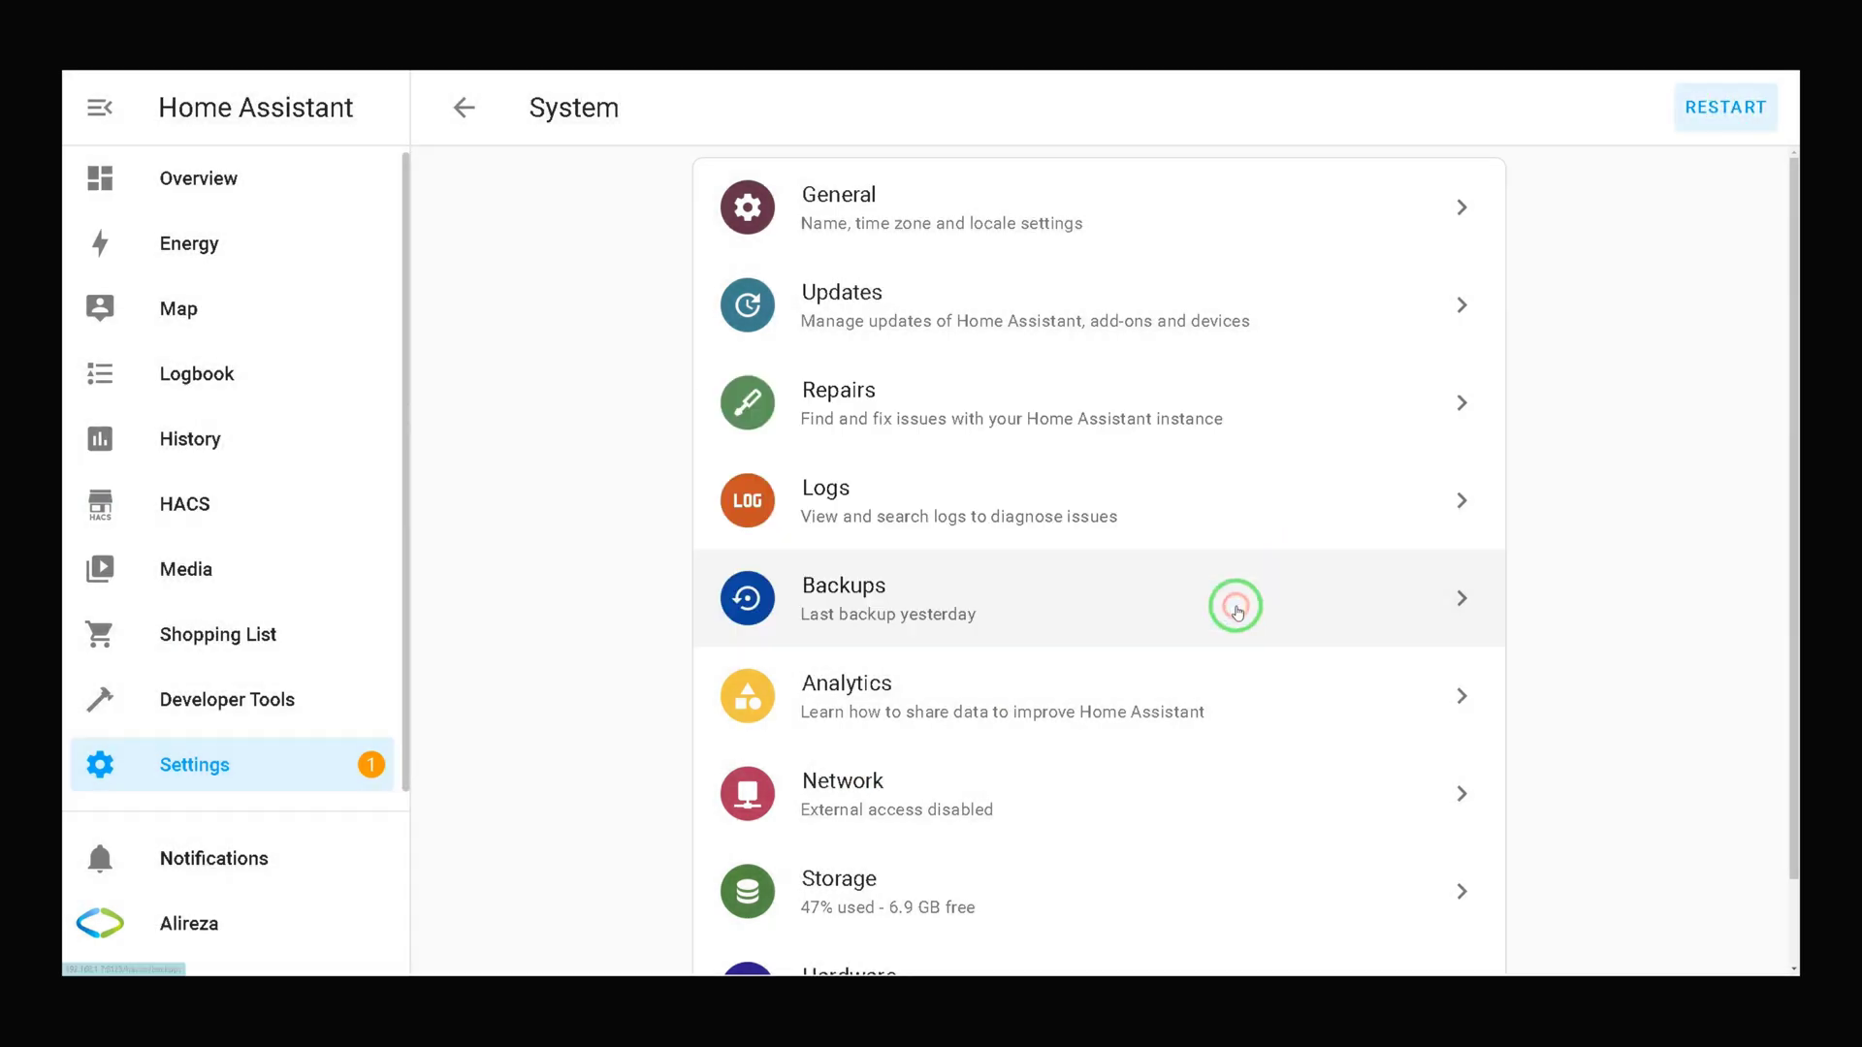